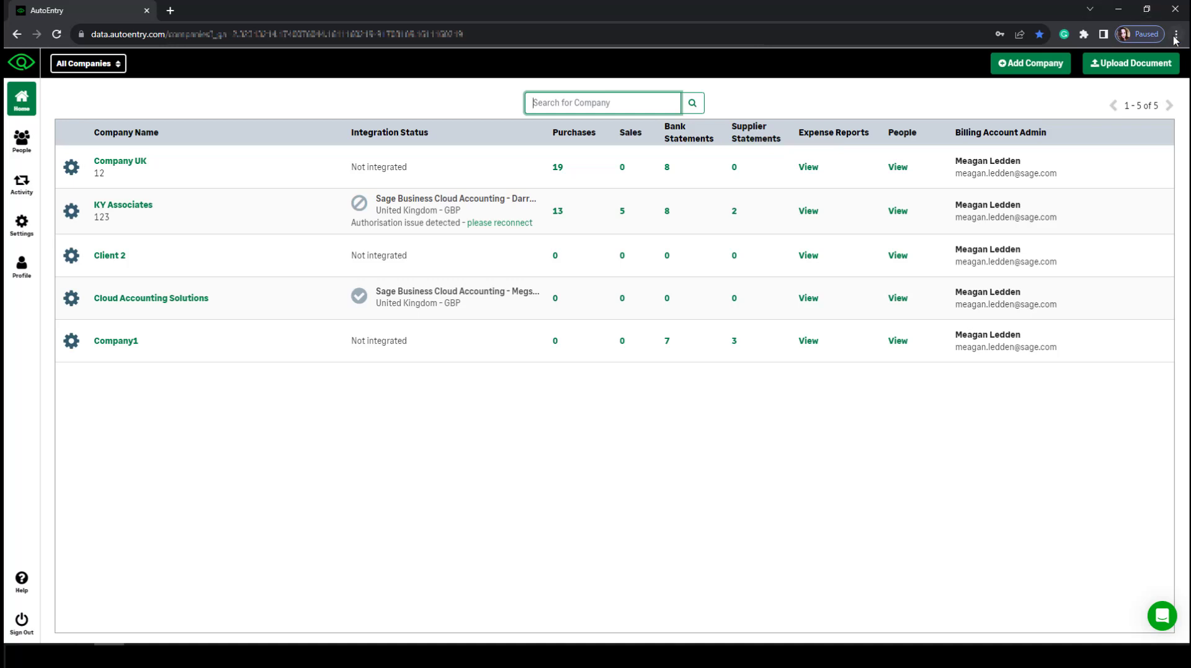
Zoom the AutoEntry home page to 110% using Chrome's menu.
left_click(1177, 34)
left_click(1137, 168)
left_click(1013, 526)
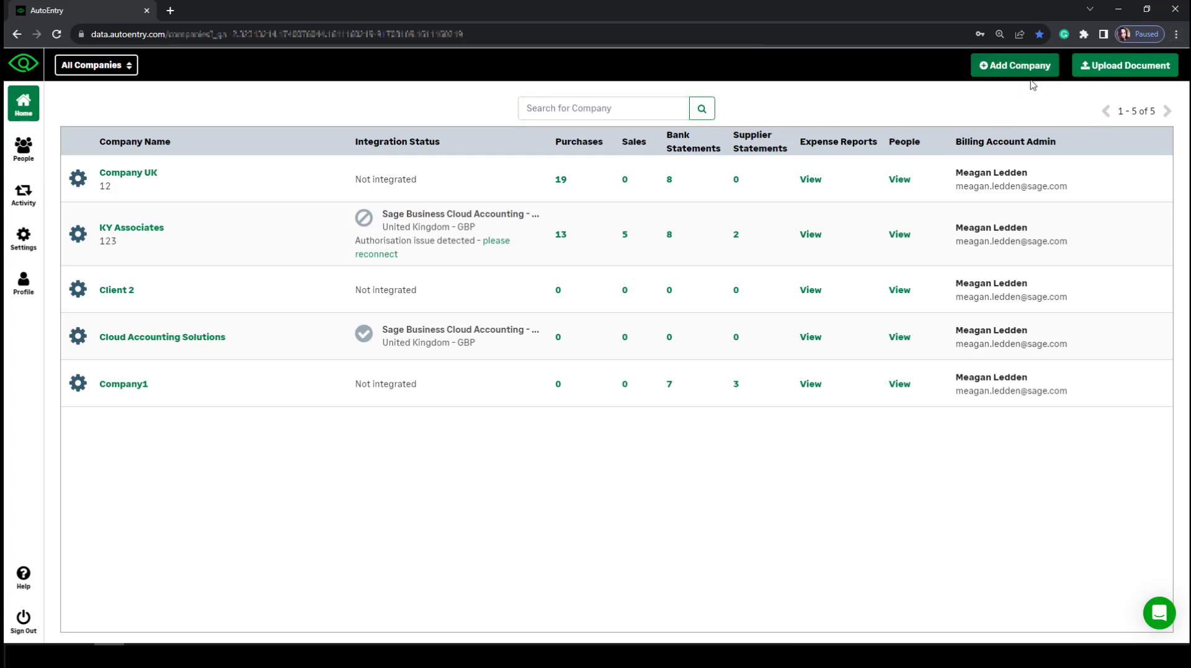
left_click(987, 67)
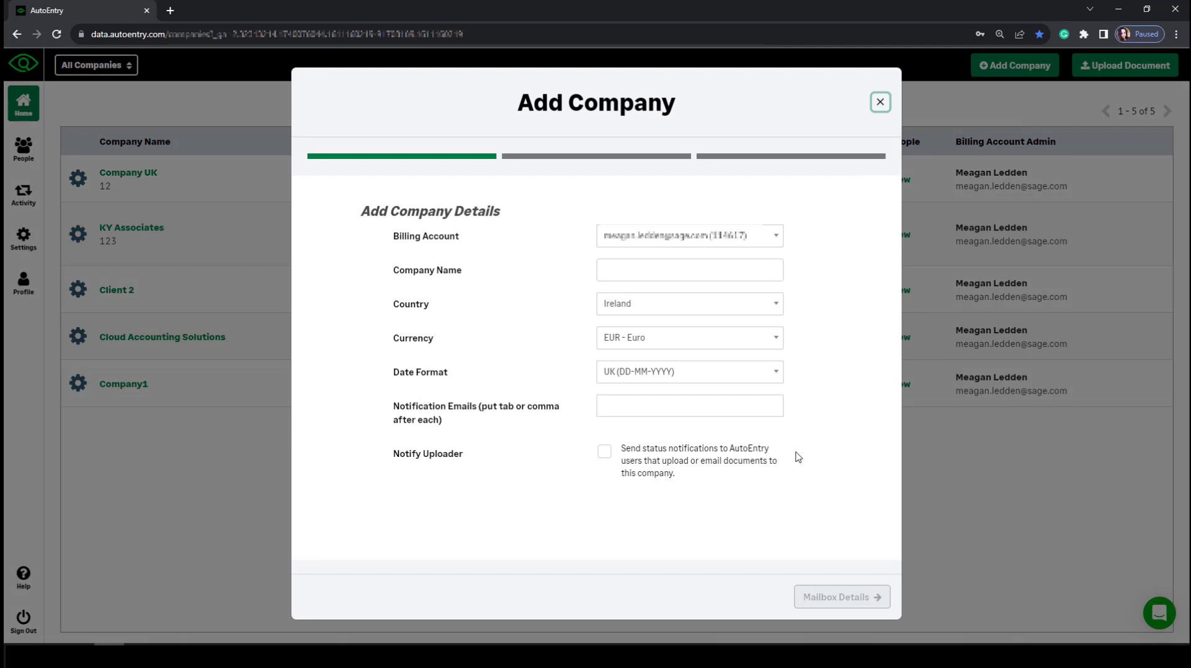
left_click(635, 273)
type("Company 1")
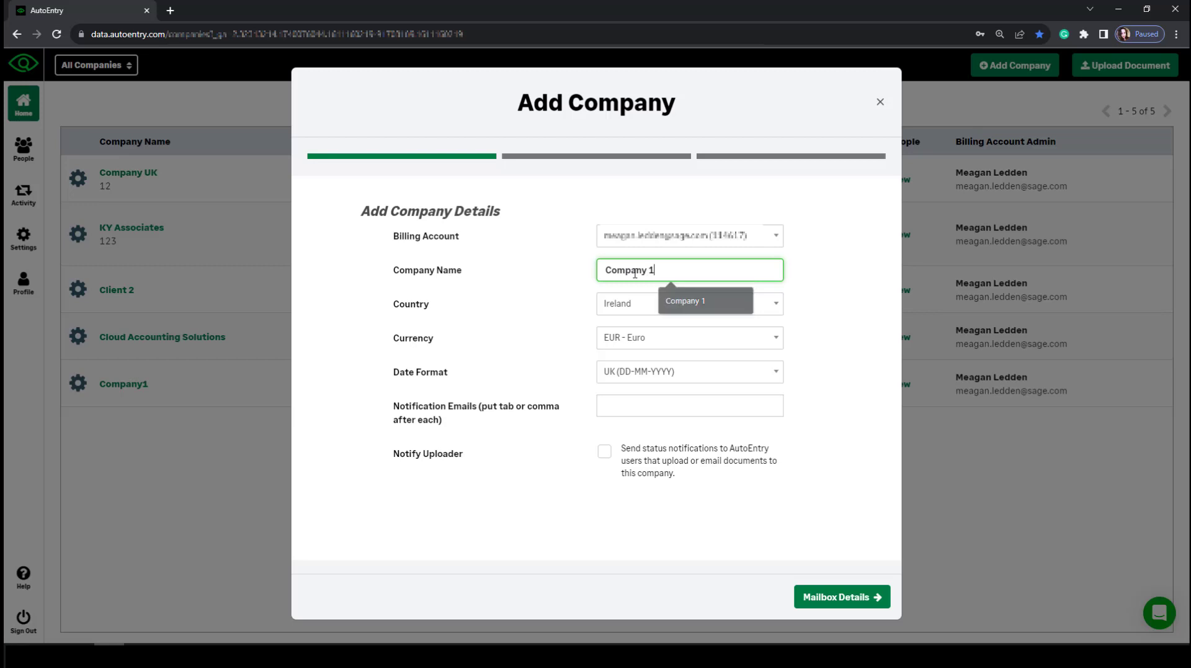
left_click(849, 337)
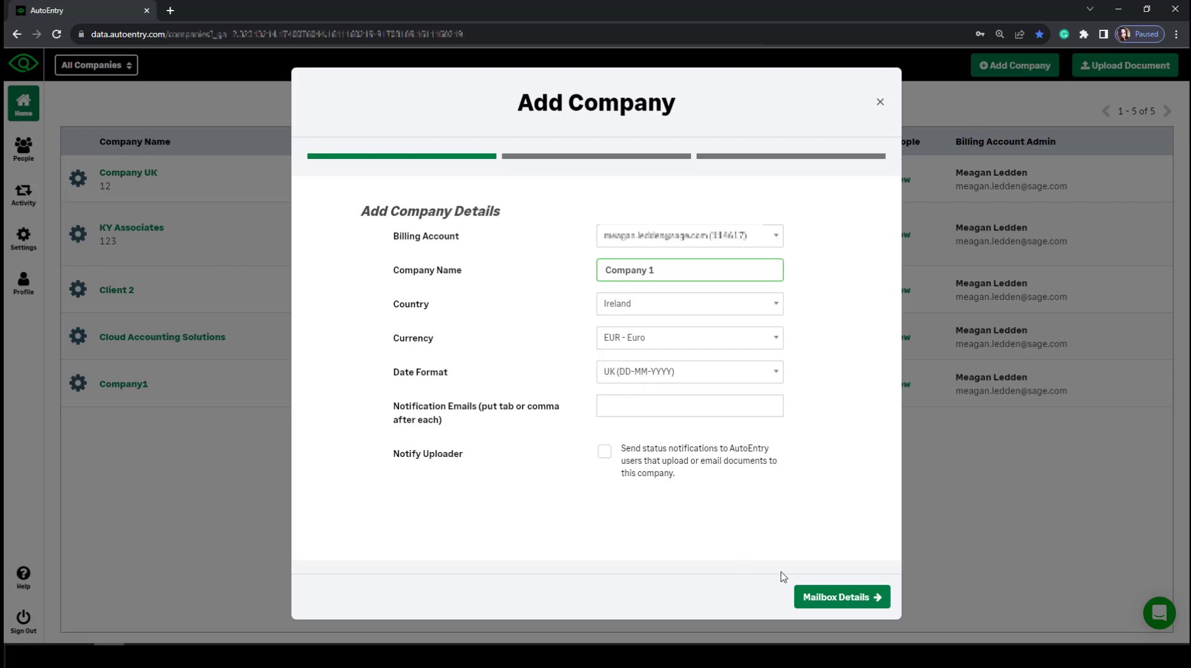
left_click(827, 599)
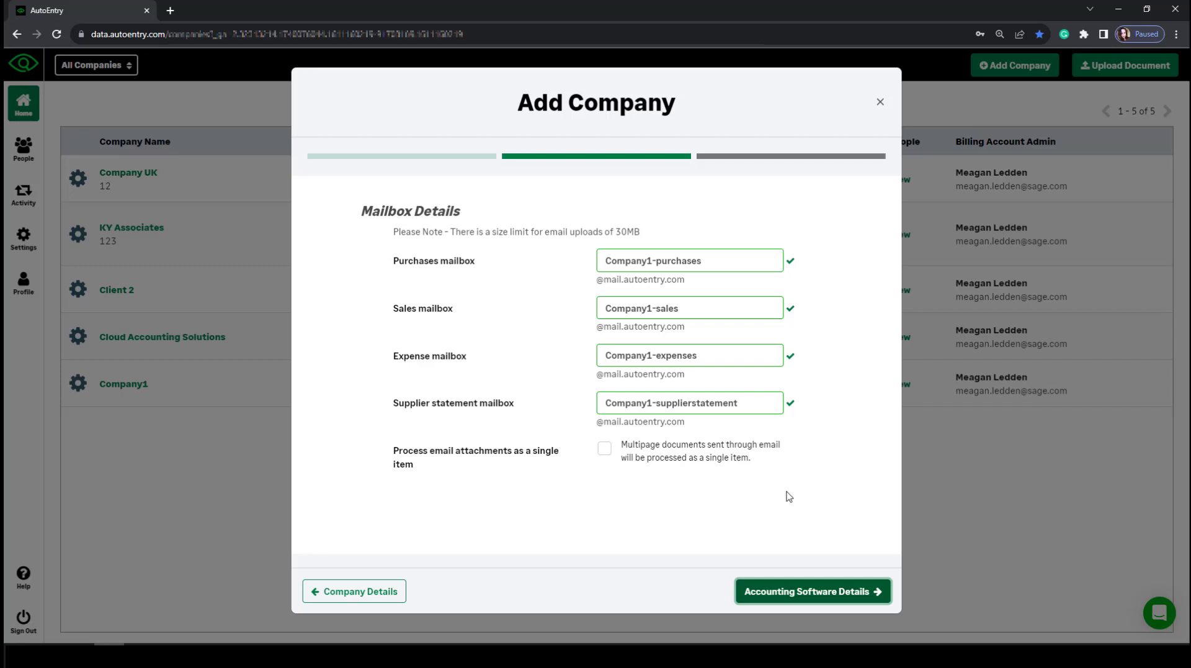
left_click(851, 597)
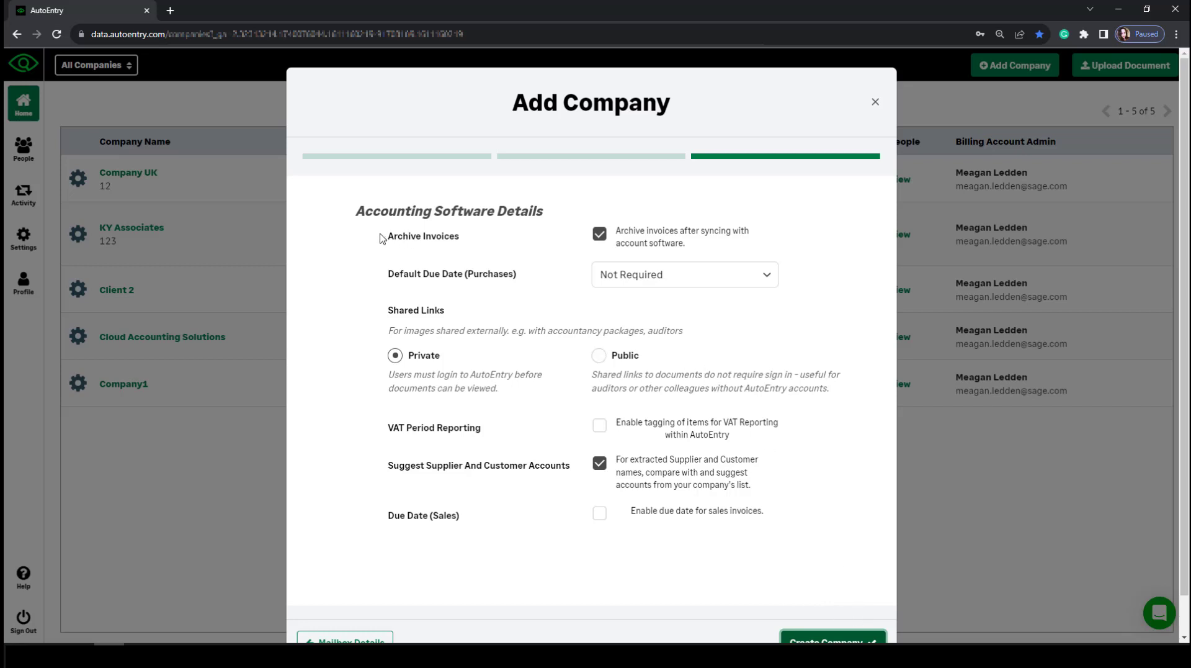
left_click_drag(380, 234, 513, 252)
left_click(521, 253)
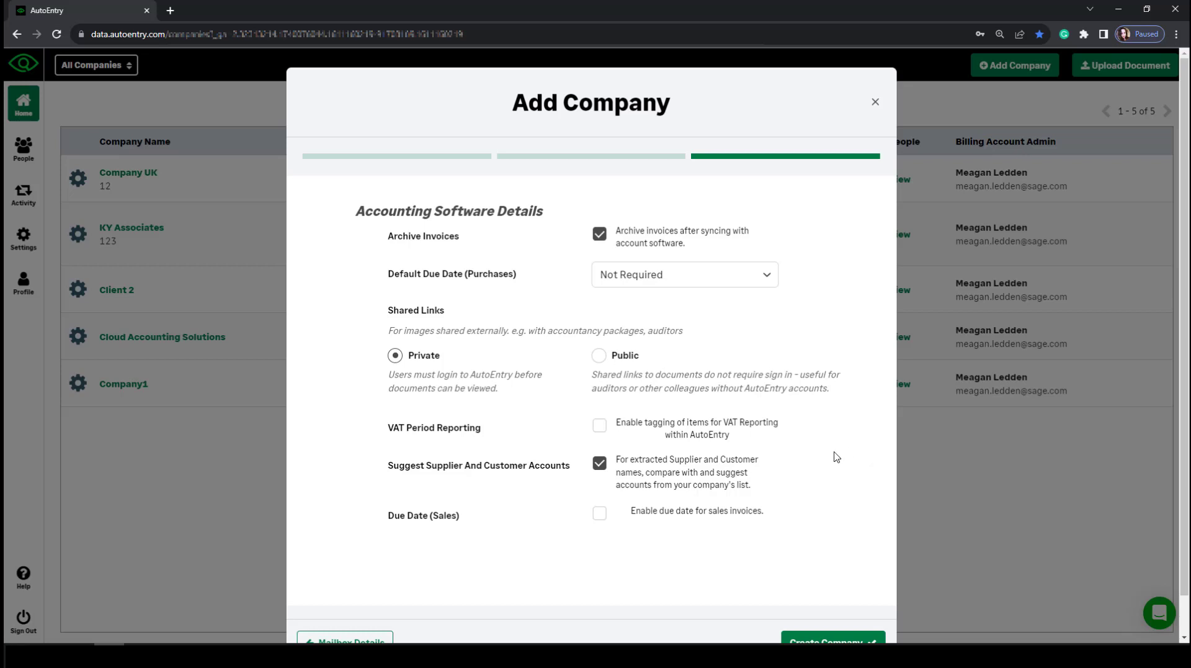
scroll(832, 465, "down", 2)
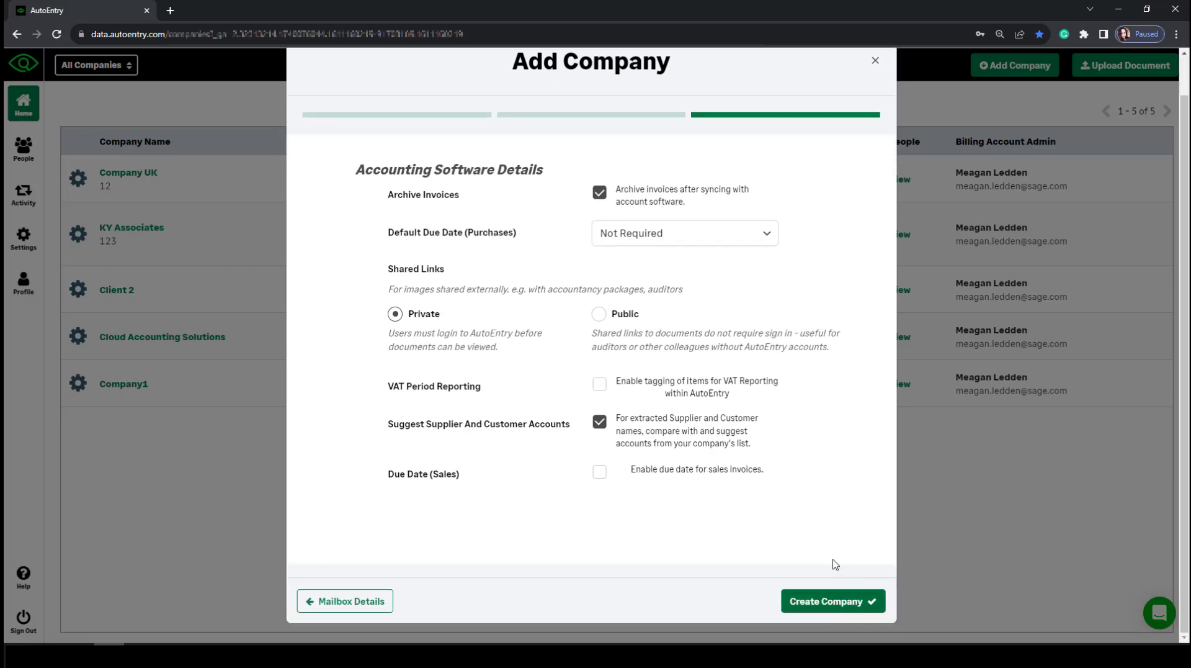
scroll(850, 335, "up", 2)
left_click(875, 102)
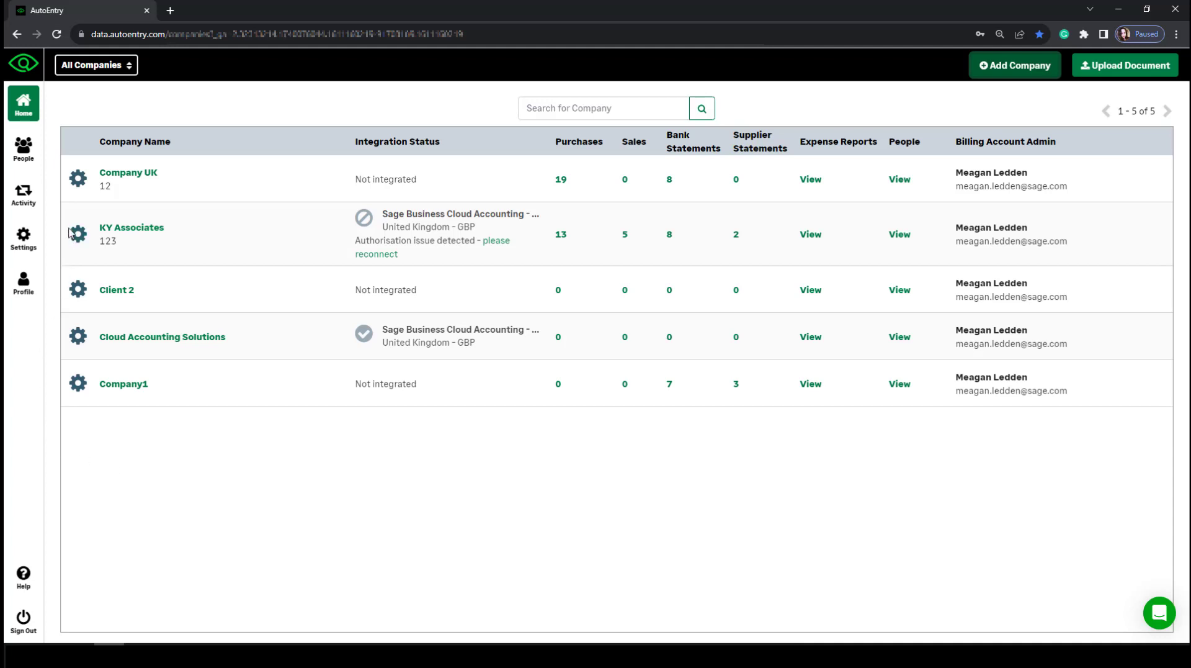
Open Company UK's accounting software integrations, try connecting Xero, then return to the package list.
left_click(78, 180)
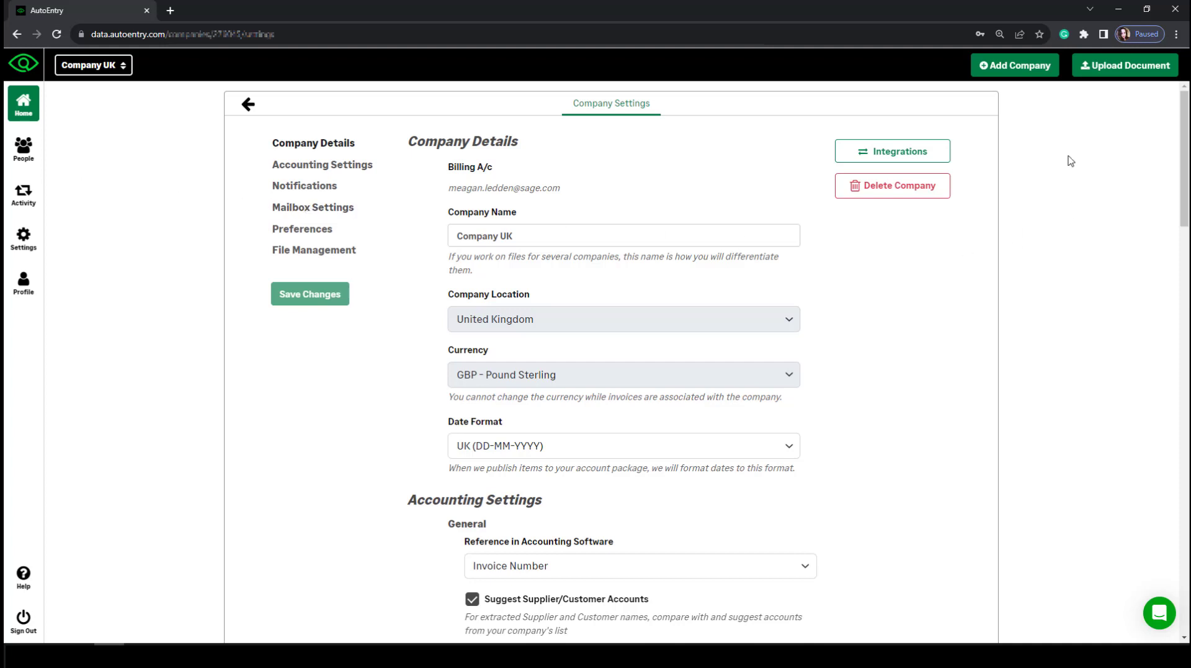
left_click(919, 163)
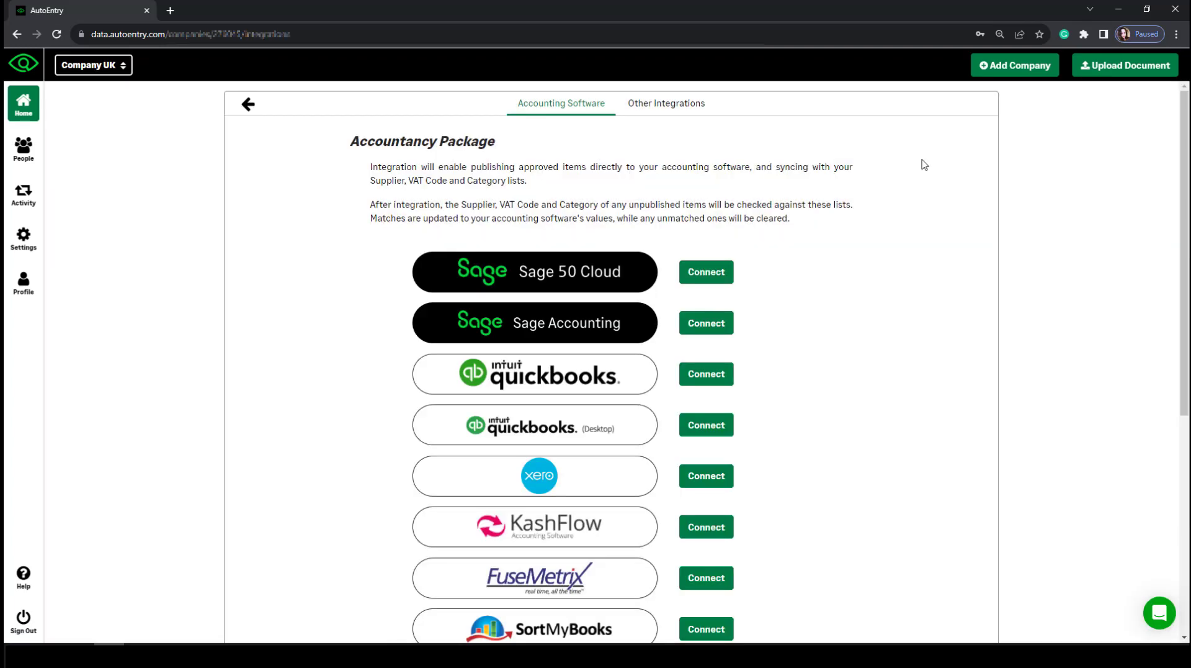
scroll(813, 538, "down", 6)
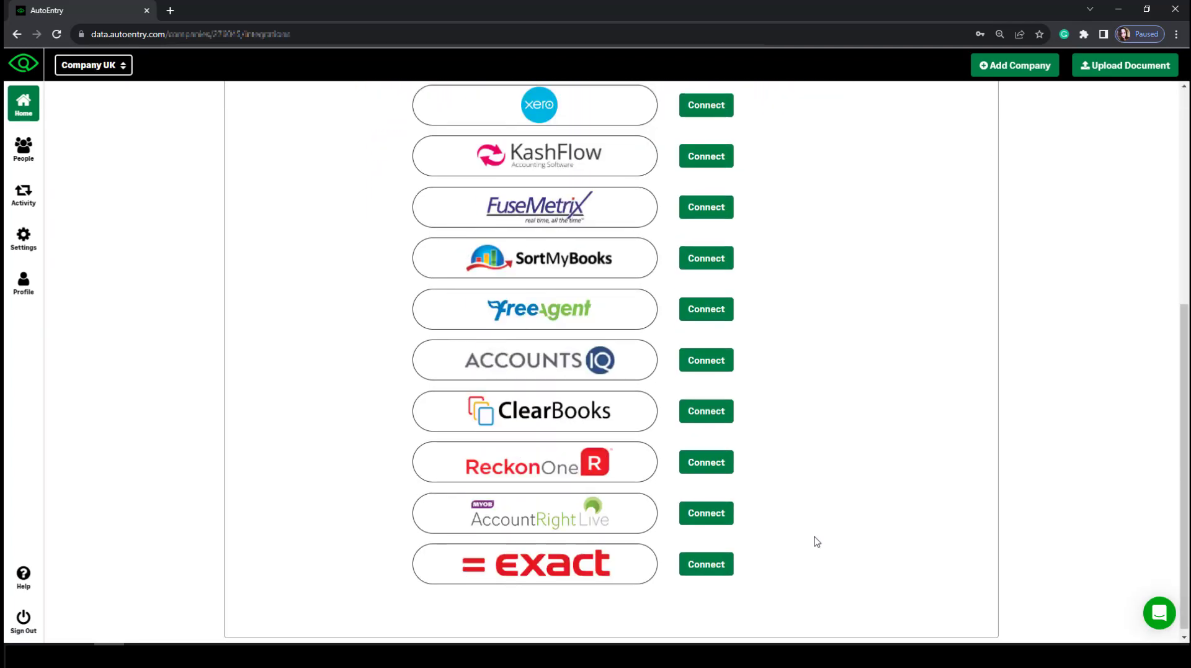
scroll(814, 539, "up", 5)
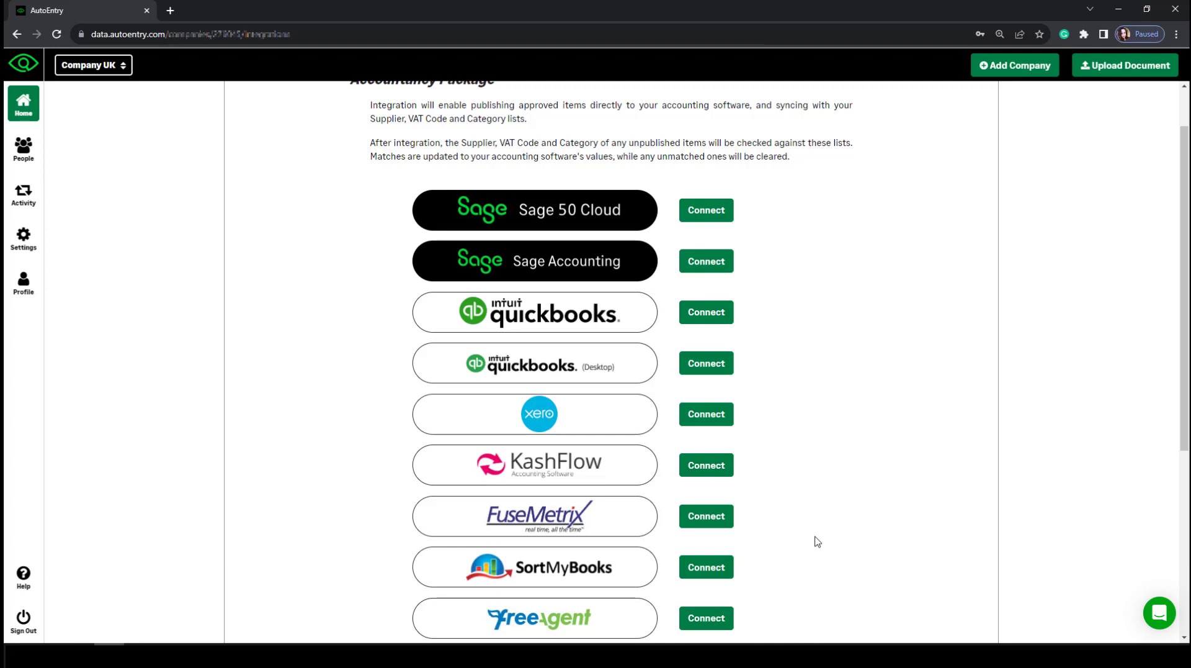
left_click(718, 420)
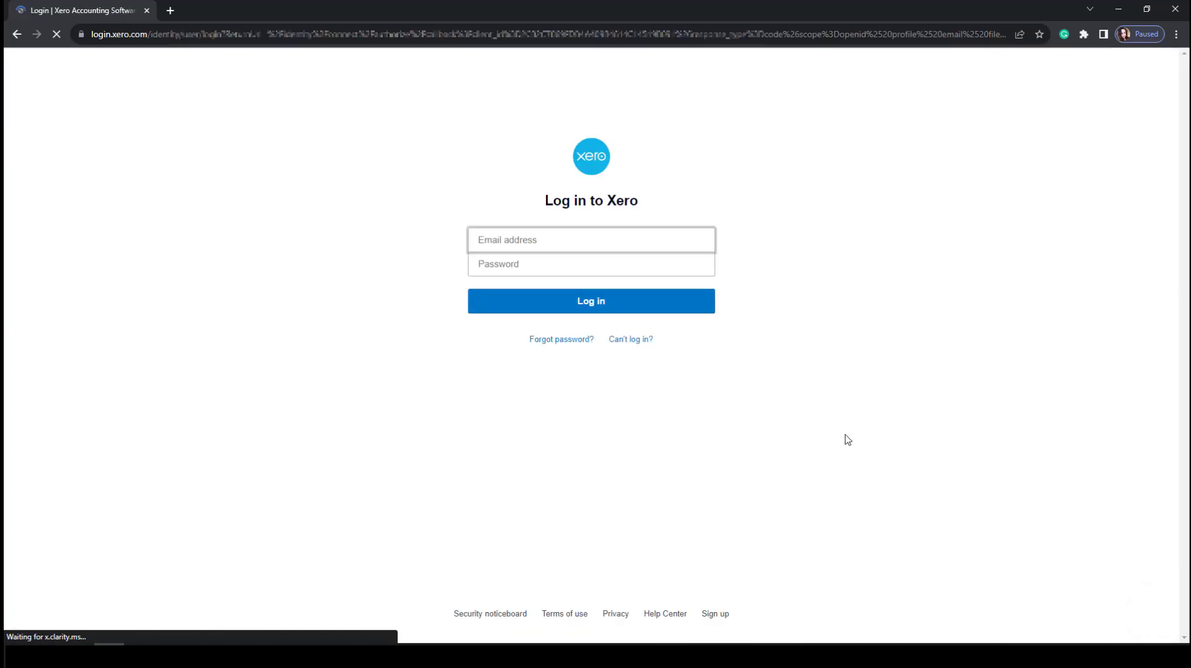
left_click(16, 35)
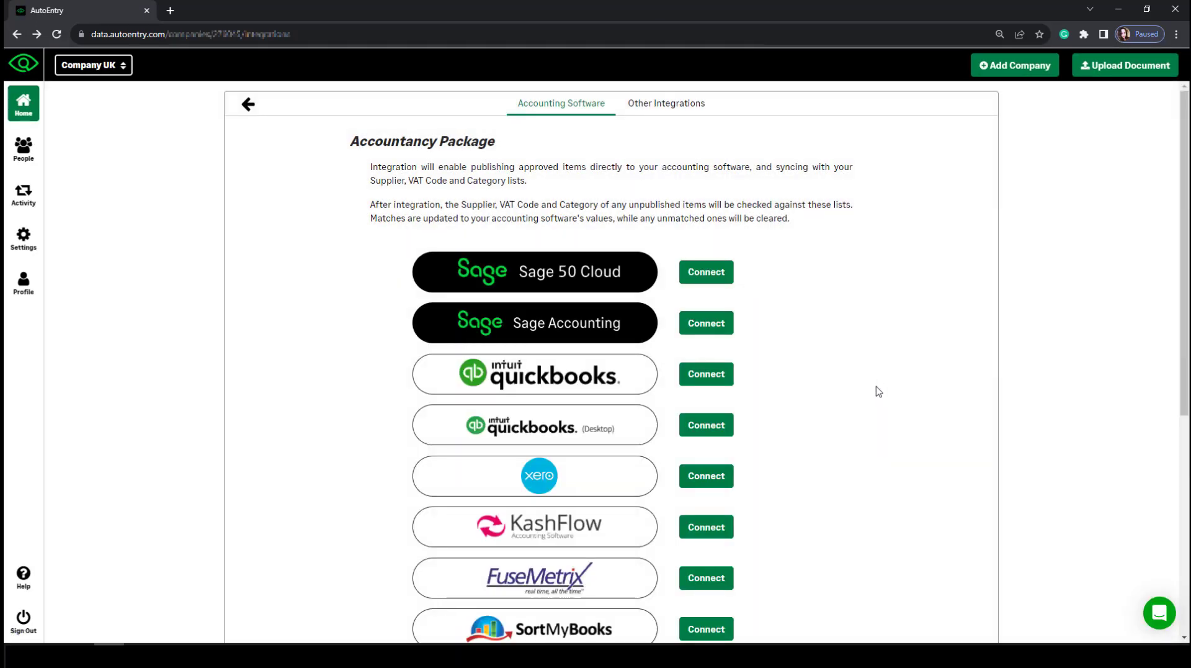
Start the Sage 50 Cloud connection, tick 'I don't have the Sync App', then go to People.
left_click(726, 272)
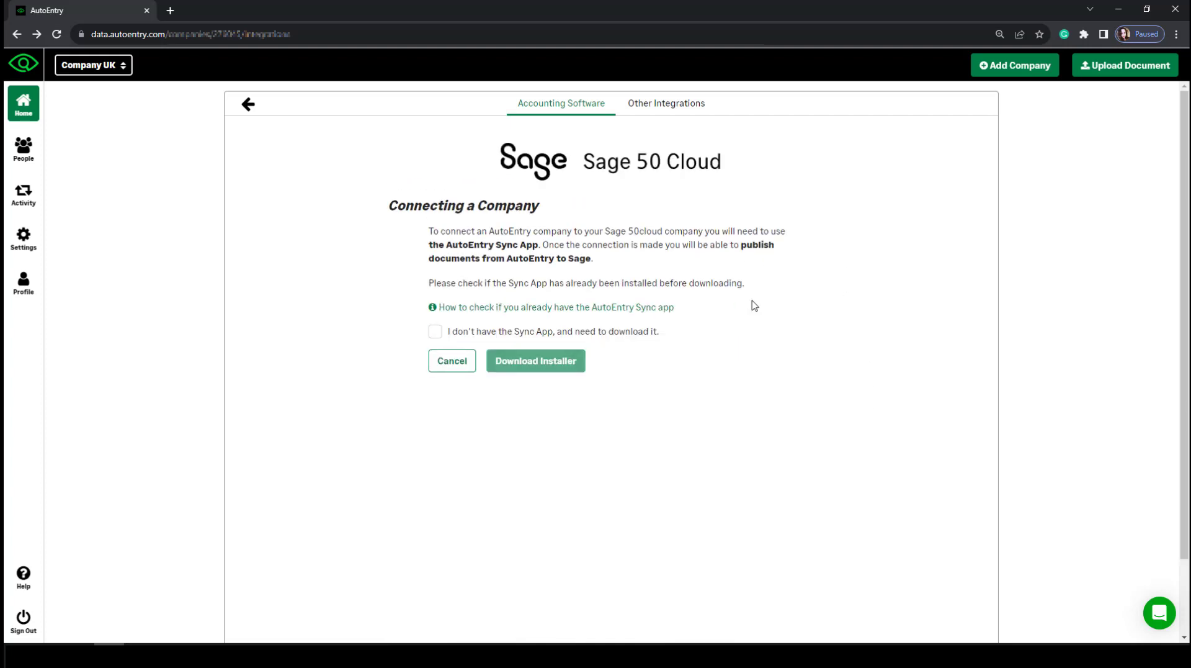
left_click_drag(446, 249, 539, 249)
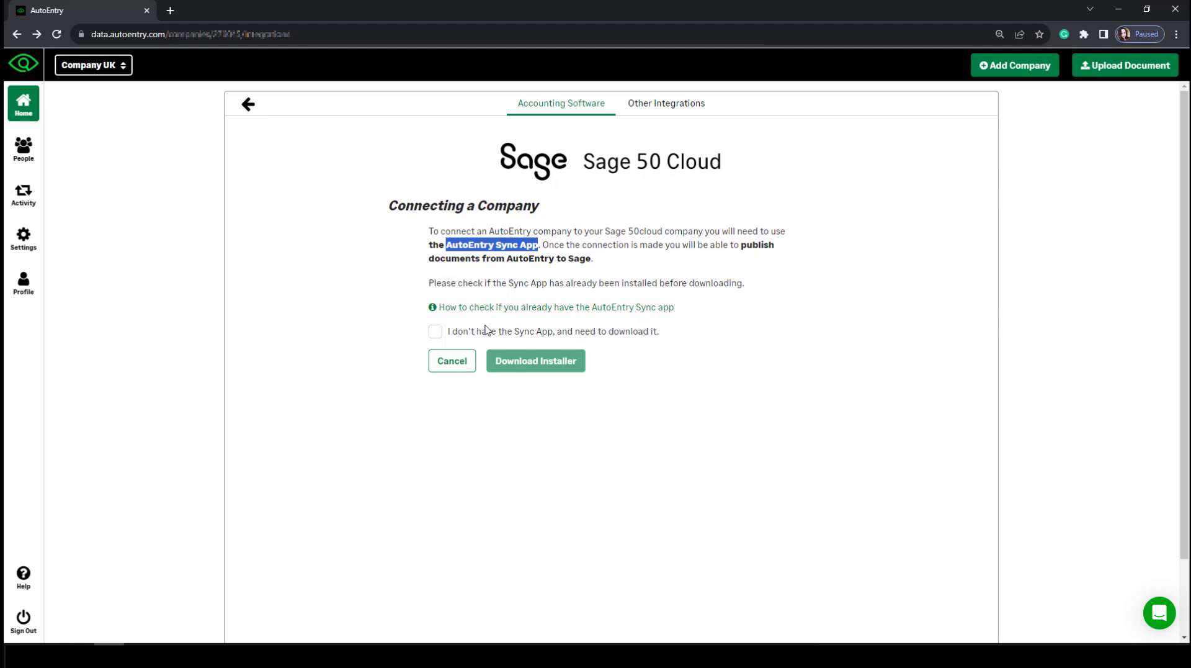
left_click(436, 333)
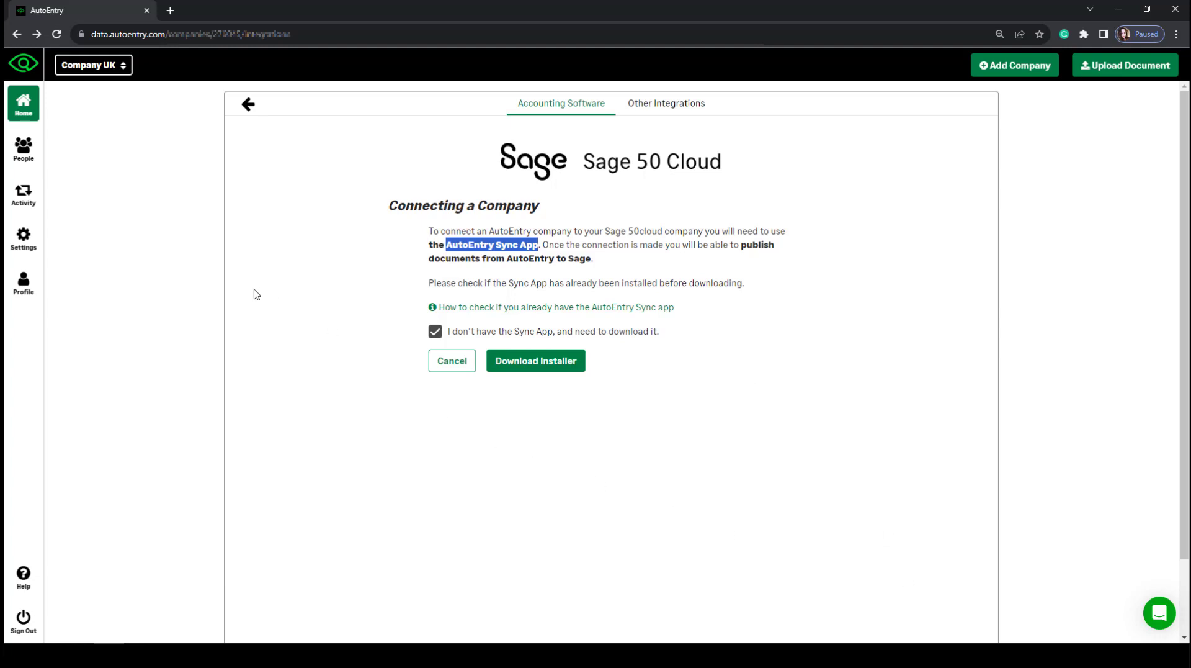
left_click(25, 151)
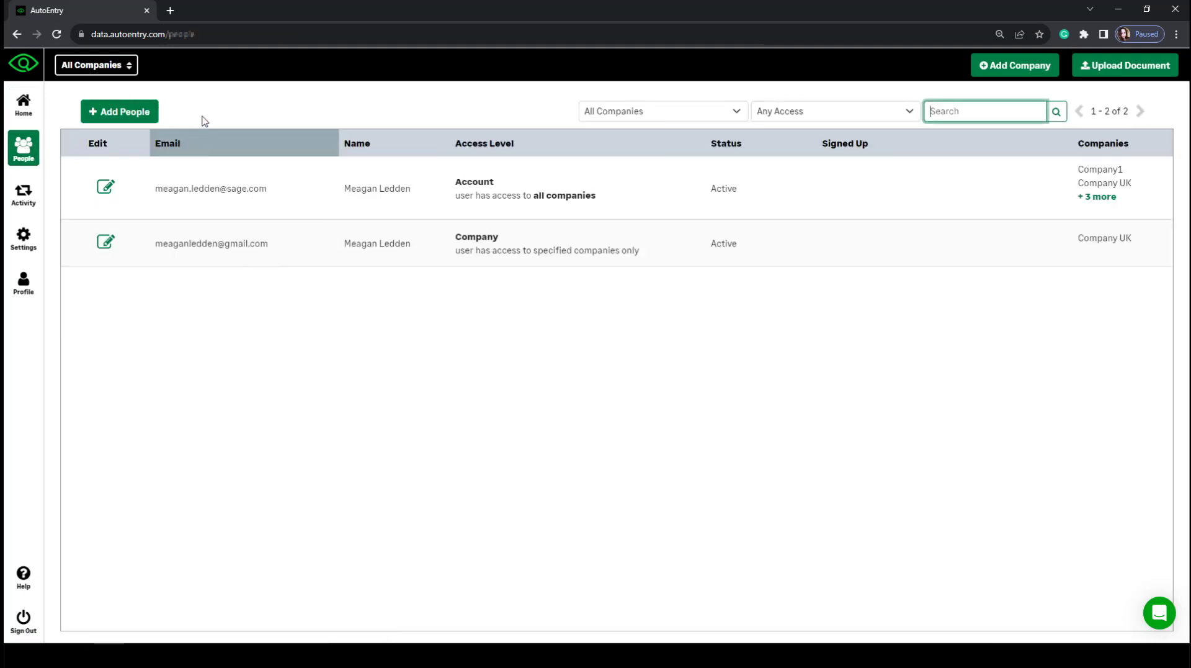
left_click(109, 113)
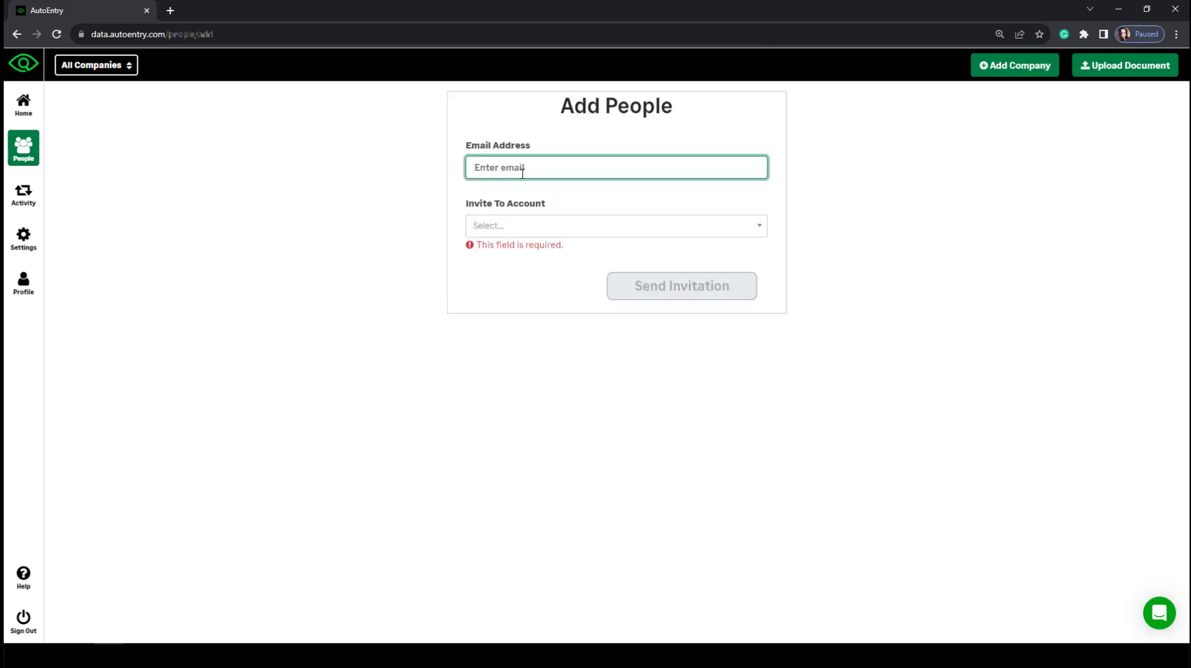
left_click(537, 236)
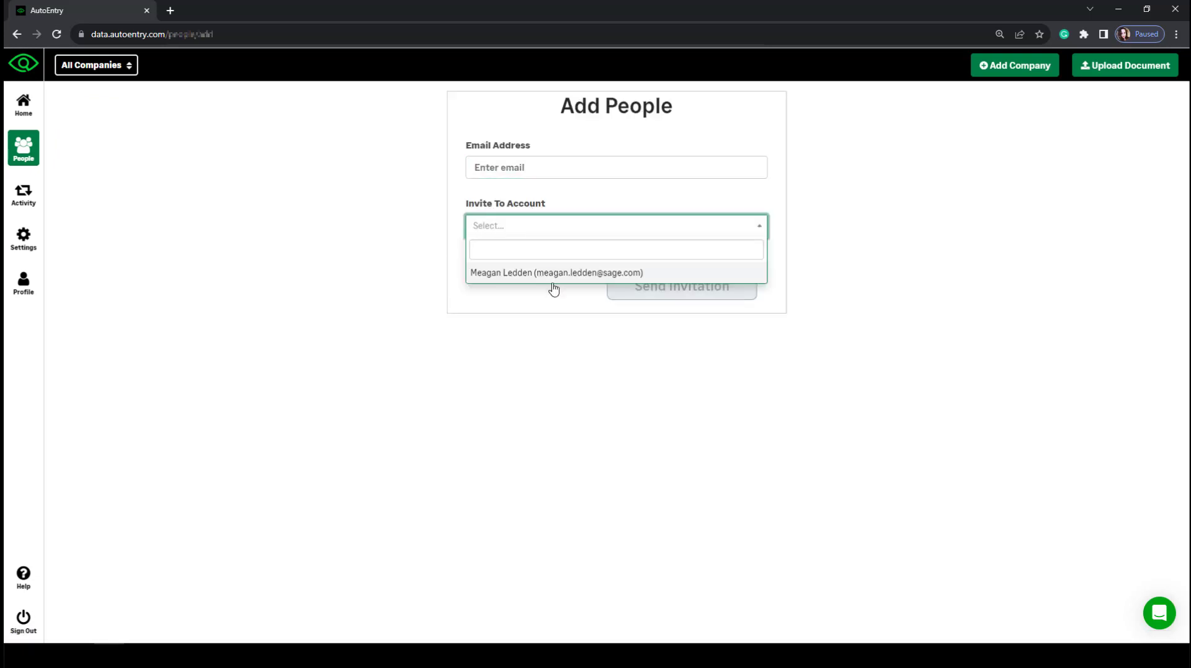
left_click(549, 272)
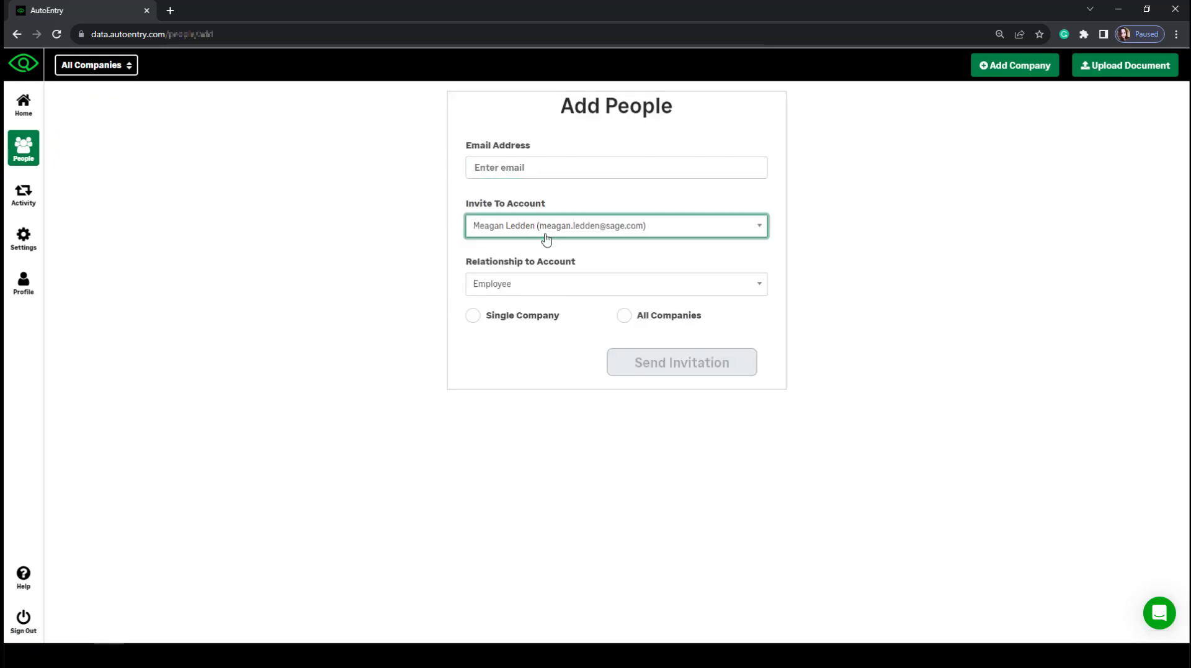
left_click(541, 291)
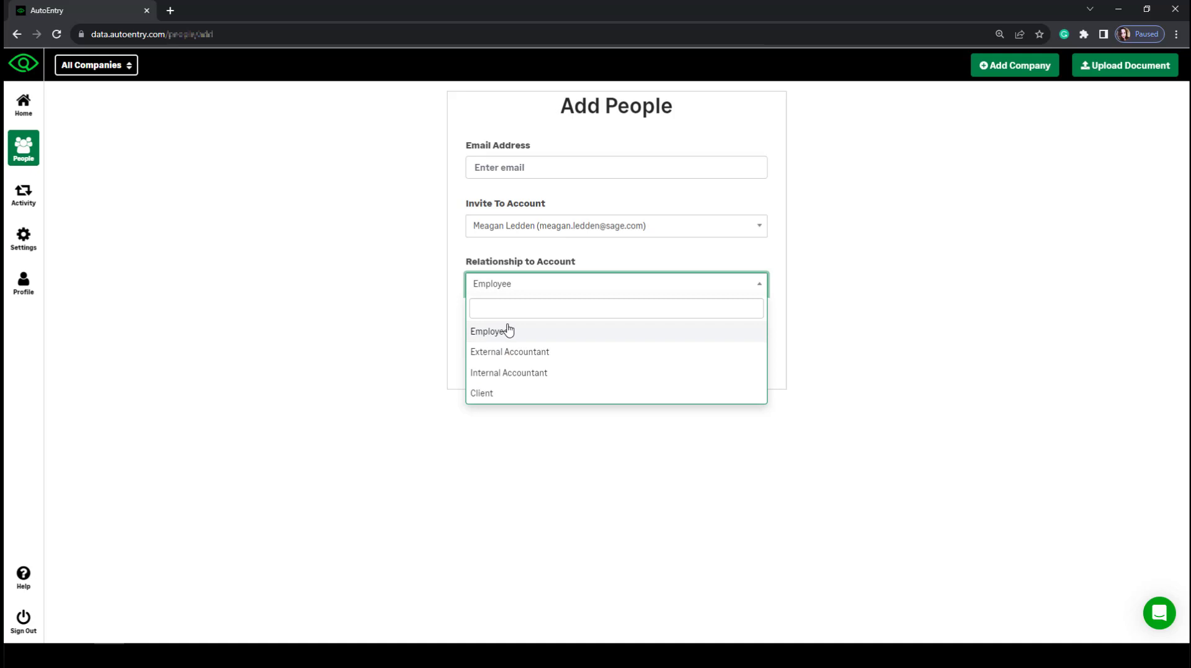
left_click(805, 379)
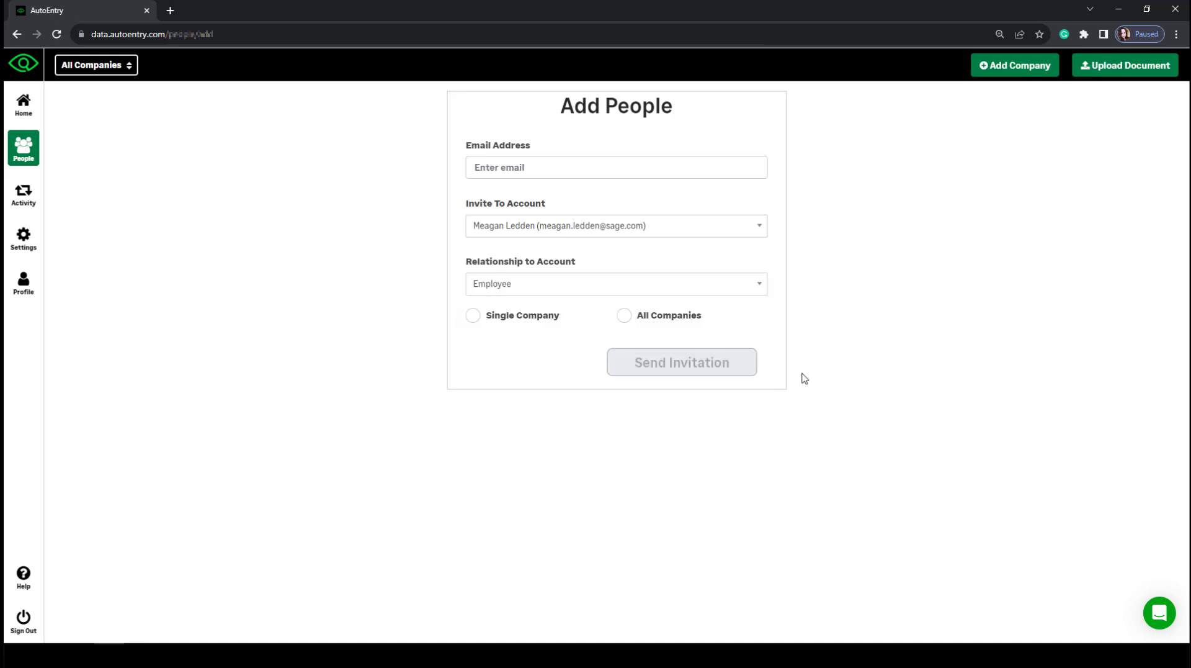
left_click(474, 316)
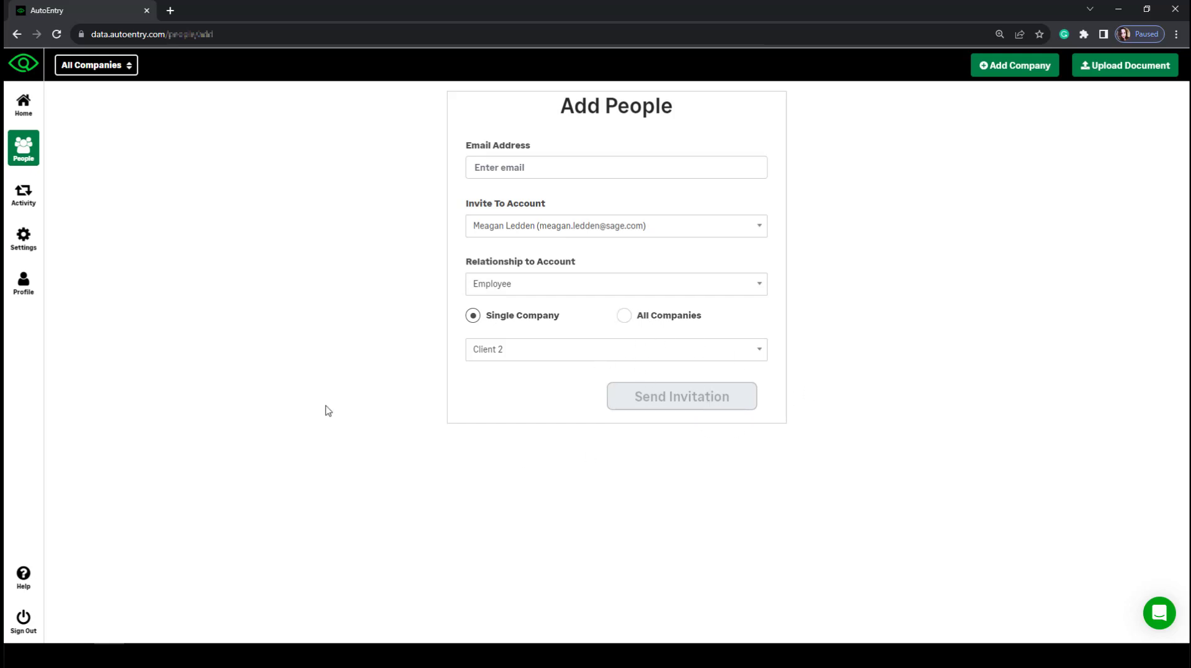
left_click(28, 155)
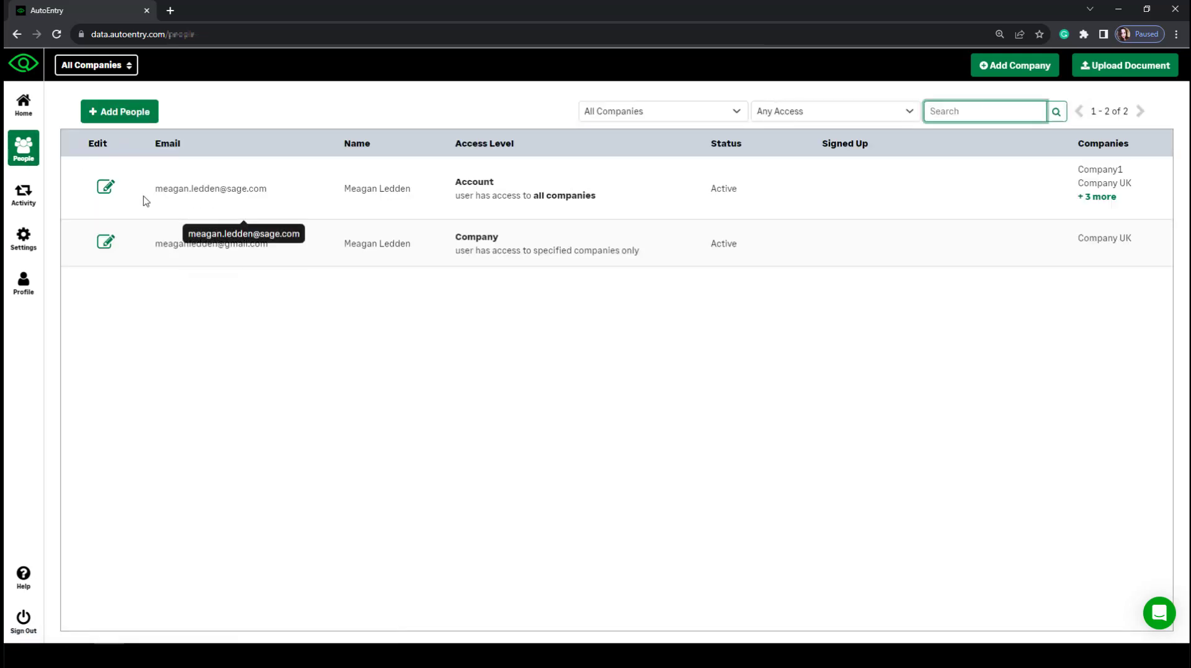
Review the first person's User Access permissions, then go to the account Settings.
left_click(102, 193)
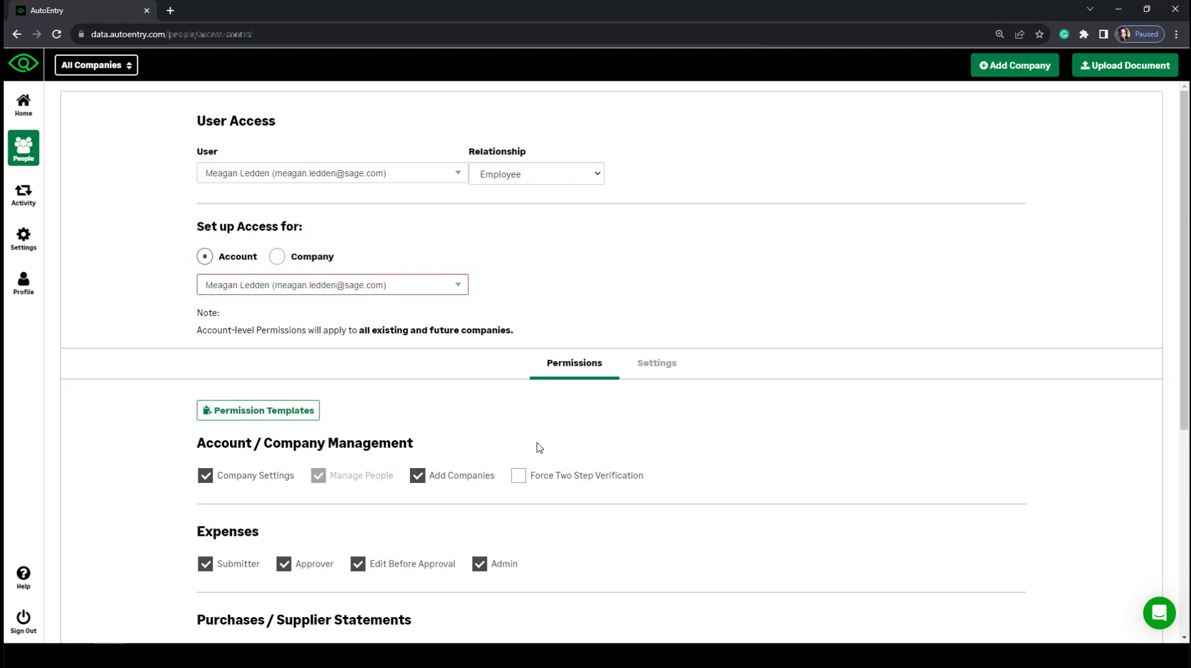
scroll(543, 466, "down", 1)
scroll(543, 467, "down", 3)
scroll(310, 434, "up", 4)
scroll(668, 460, "down", 5)
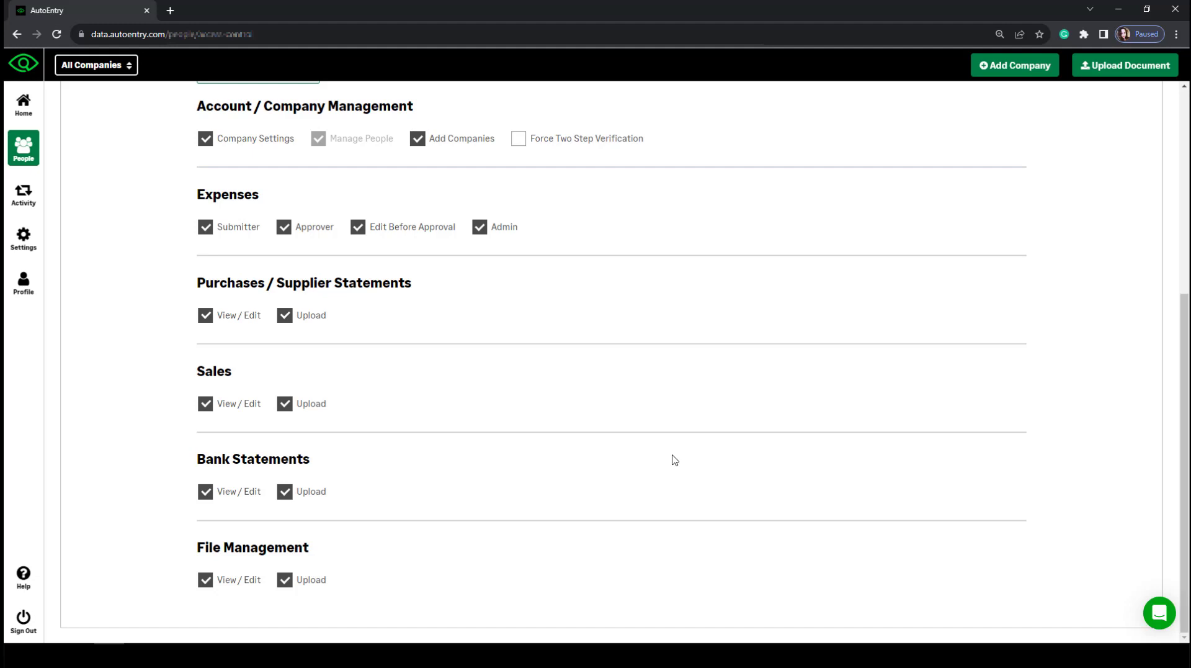
scroll(675, 460, "up", 5)
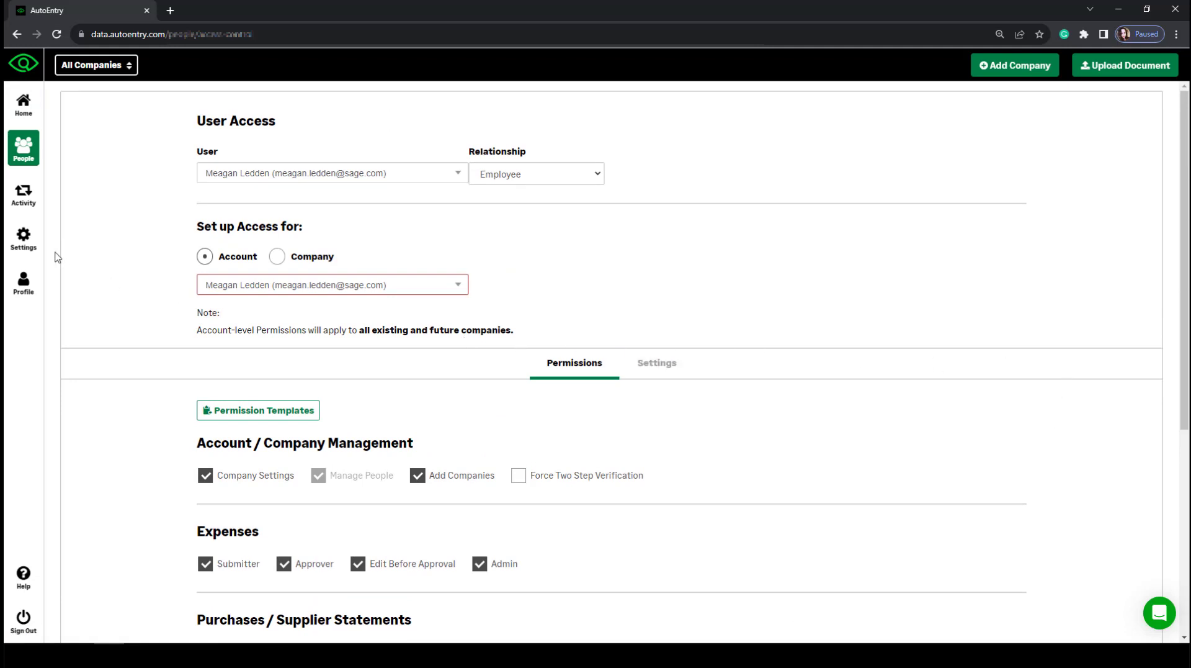
left_click(24, 242)
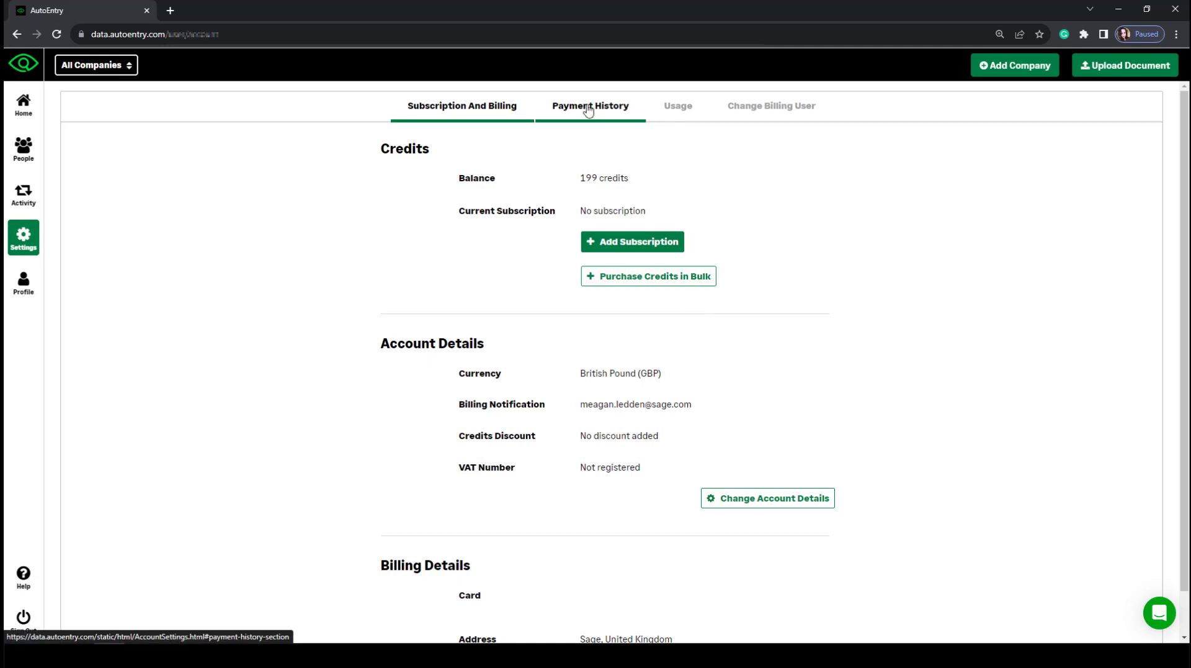
Check the Usage tab's credit history with 199 credits remaining, then return Home.
left_click(671, 118)
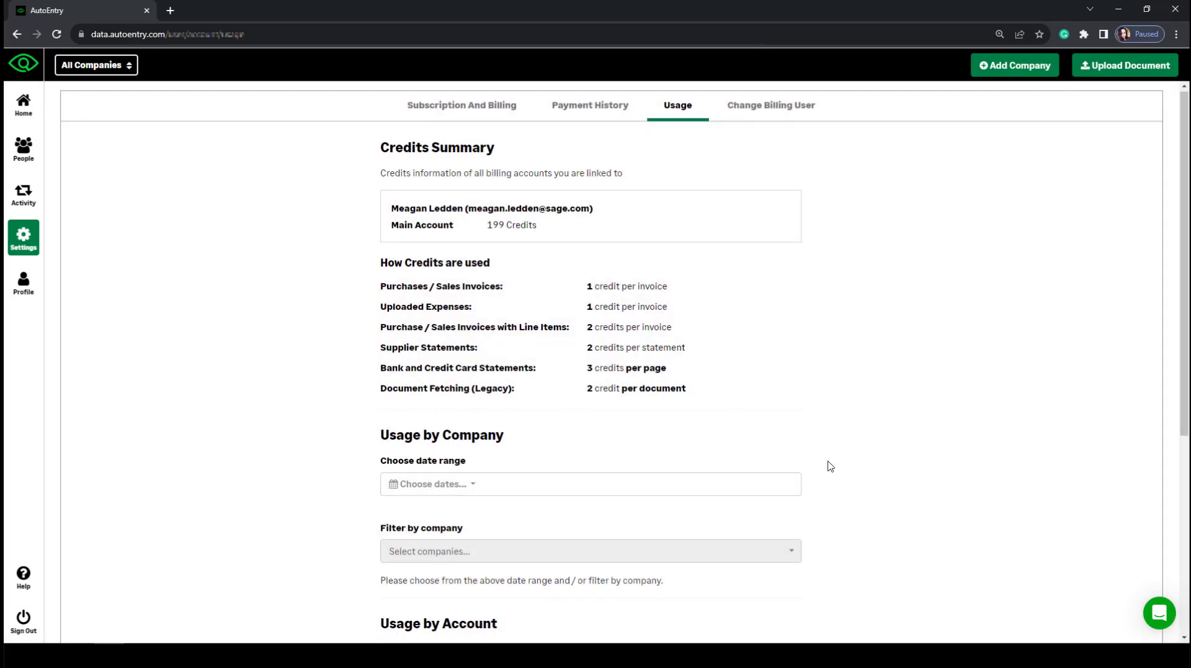
scroll(827, 466, "down", 4)
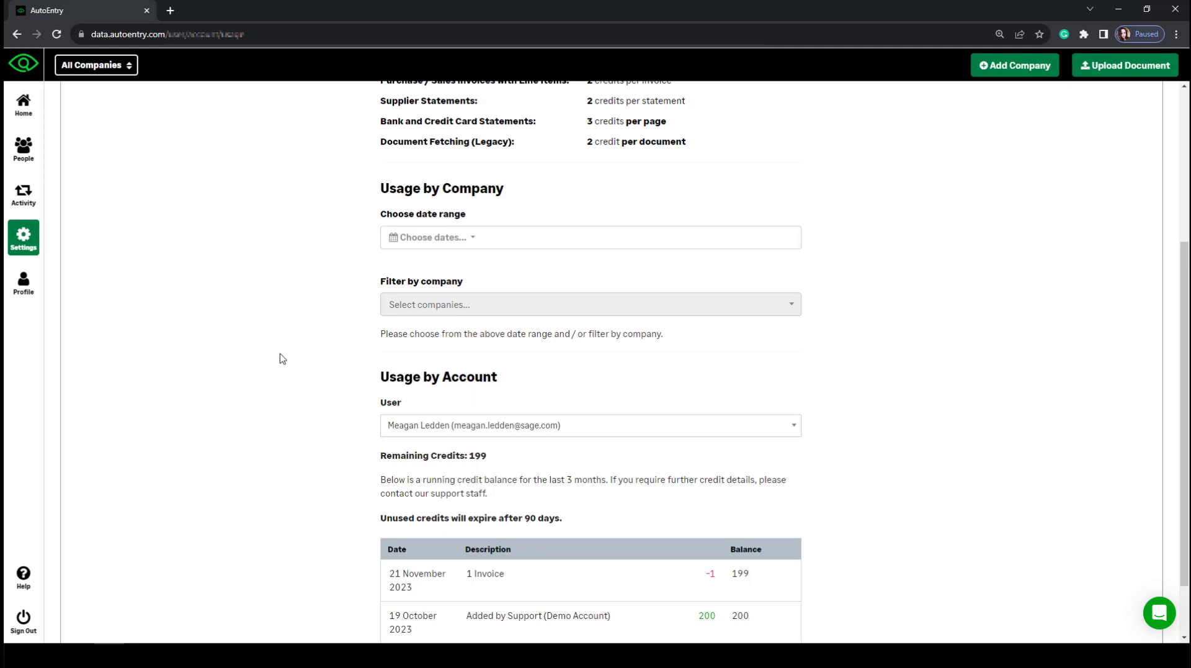
scroll(279, 356, "up", 5)
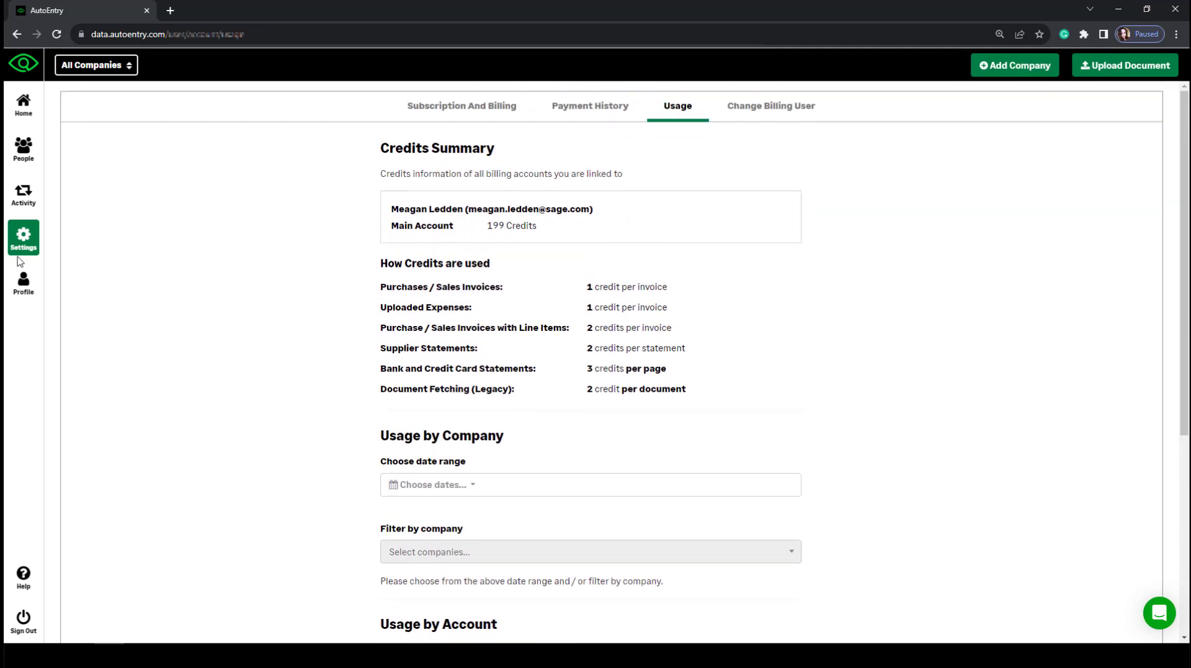
left_click(28, 108)
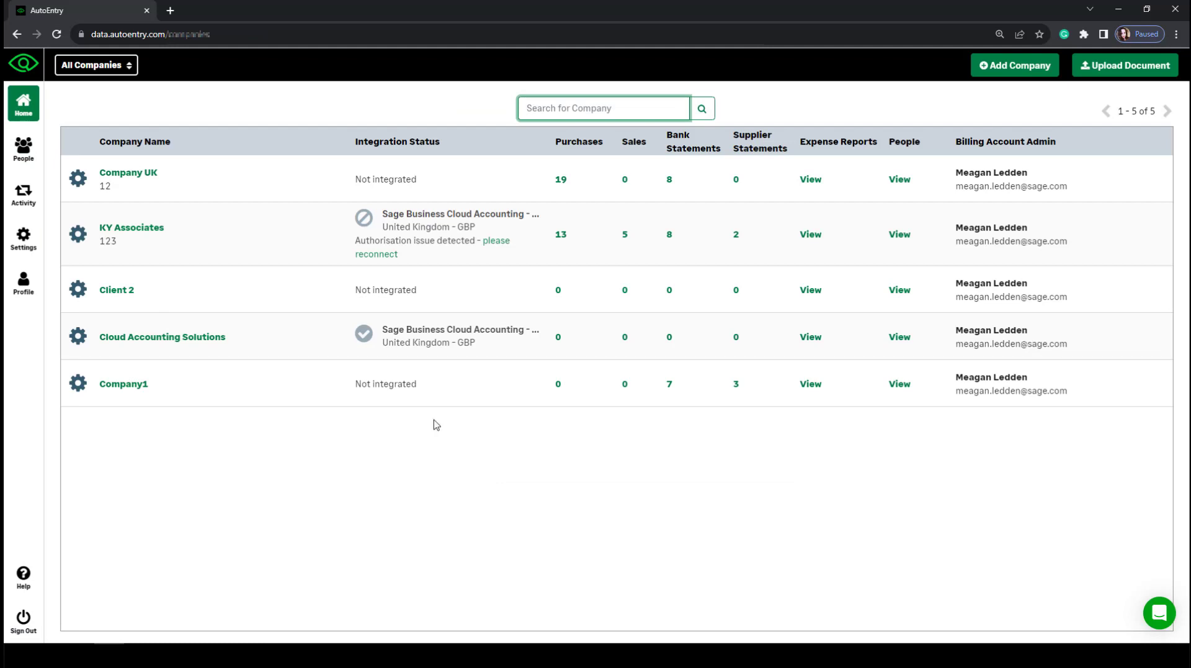
Open KY Associates and go to its Company Settings.
left_click(144, 232)
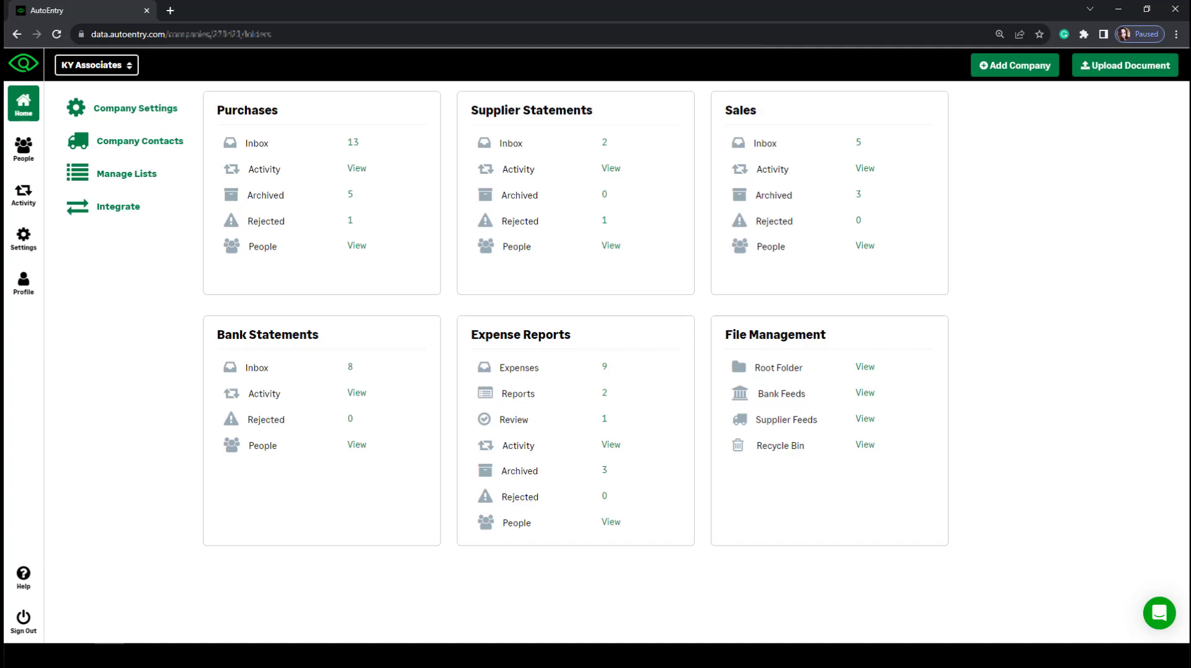
left_click(155, 110)
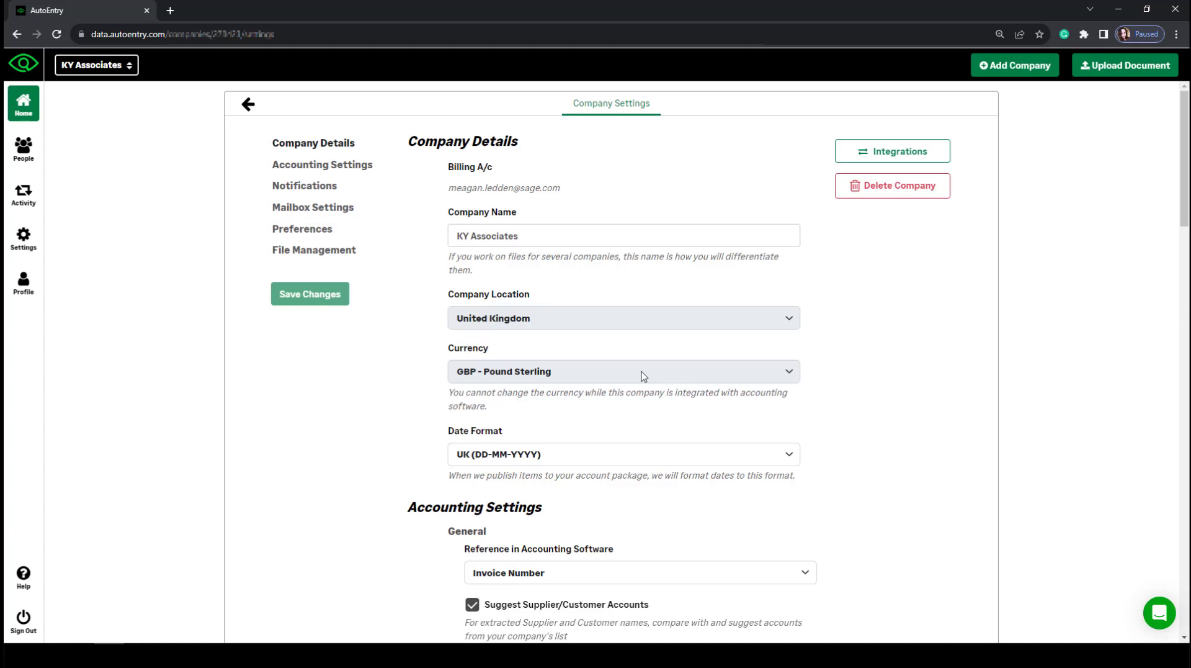
Toggle Purchases Default VAT Codes on and back off, reviewing settings down to File Management.
scroll(894, 510, "down", 2)
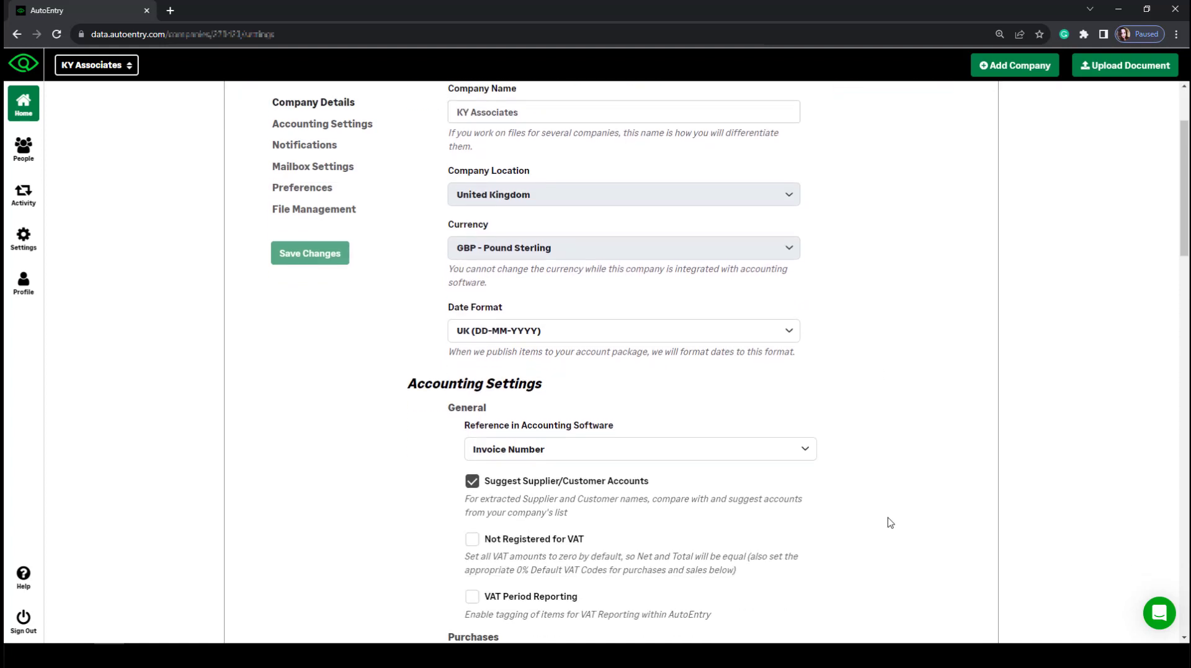
scroll(891, 522, "down", 2)
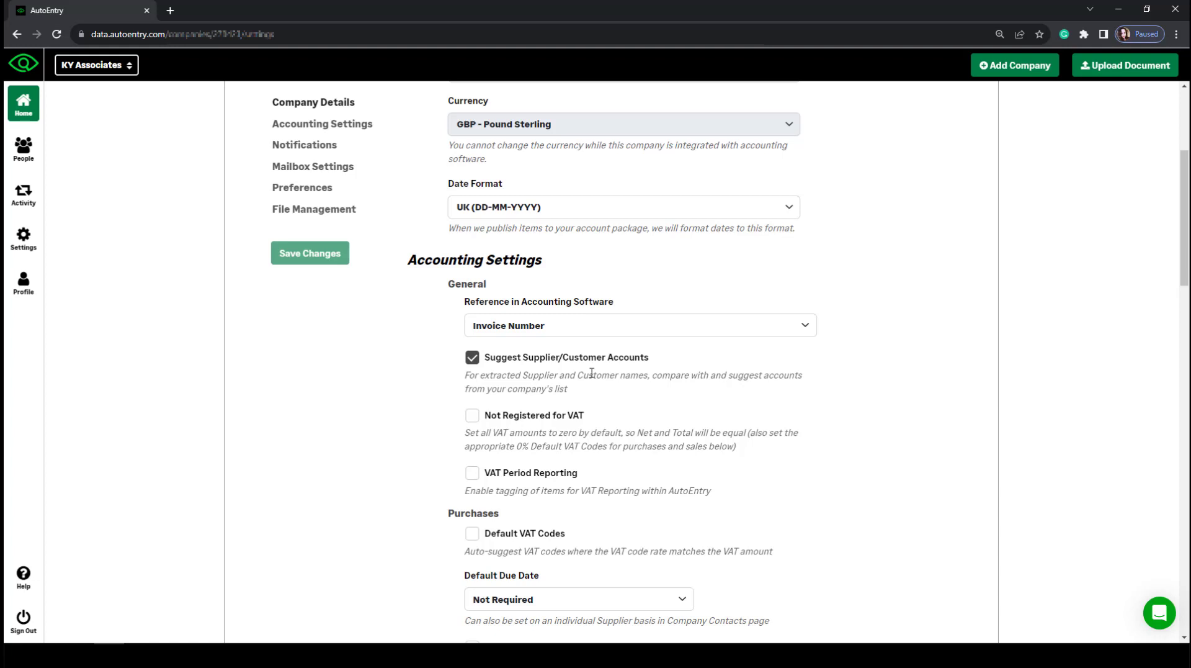
scroll(832, 444, "down", 1)
scroll(829, 442, "down", 3)
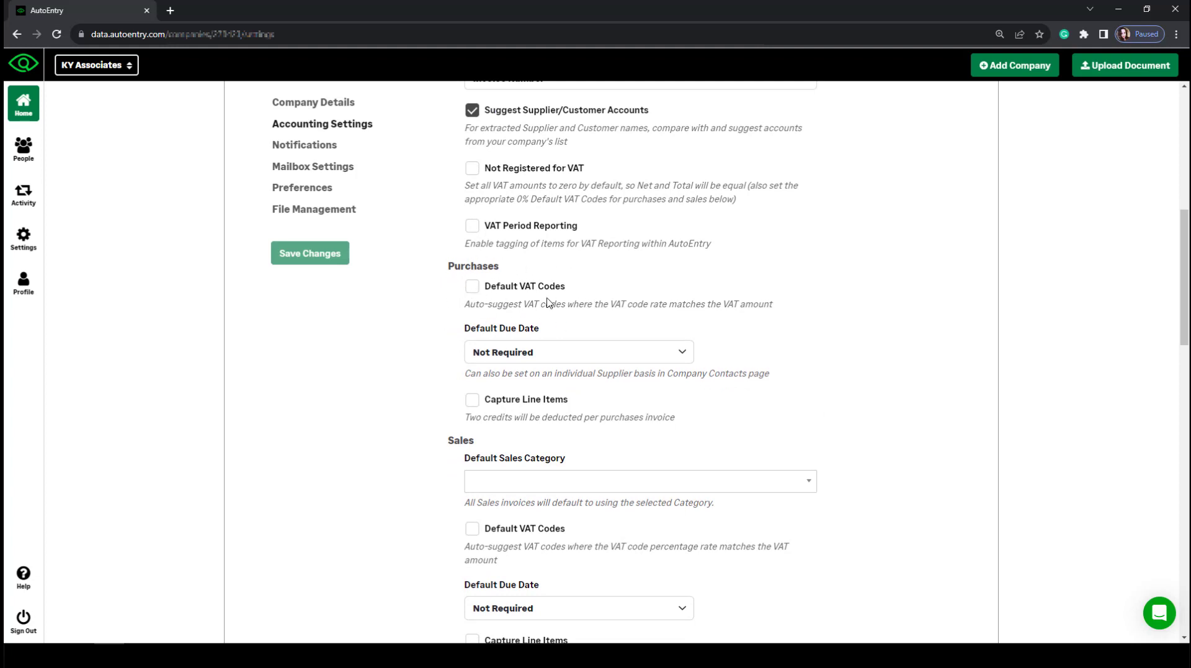
left_click(471, 286)
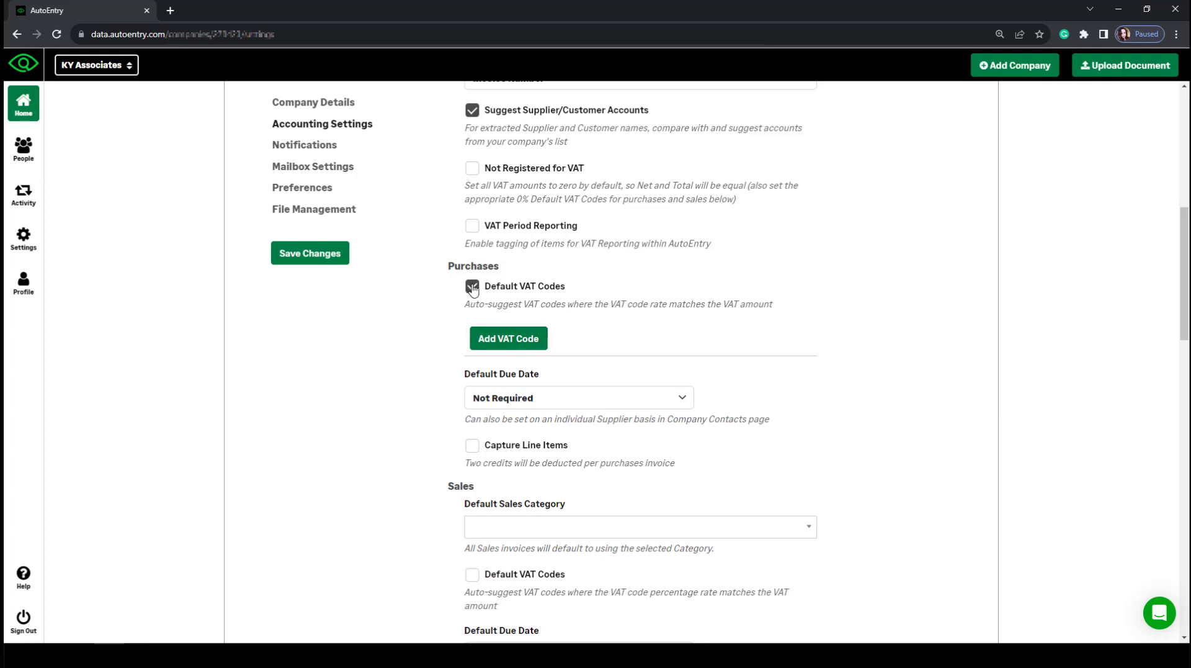
left_click(472, 287)
scroll(862, 407, "down", 2)
scroll(858, 406, "down", 10)
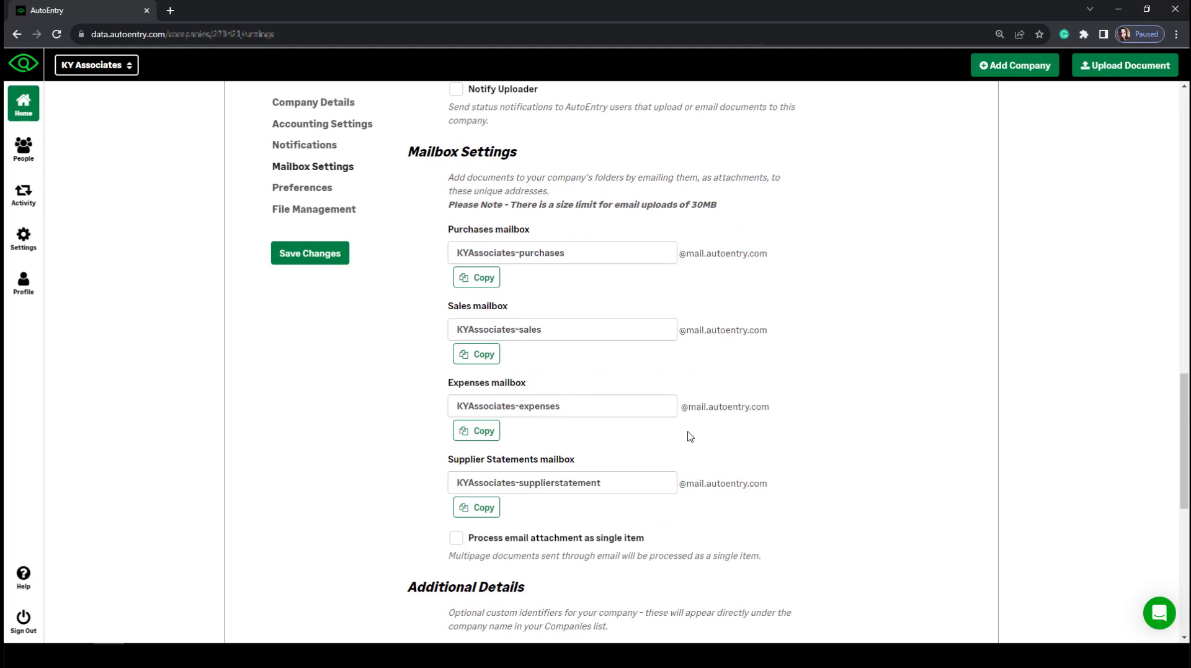
scroll(907, 477, "down", 4)
scroll(908, 477, "down", 4)
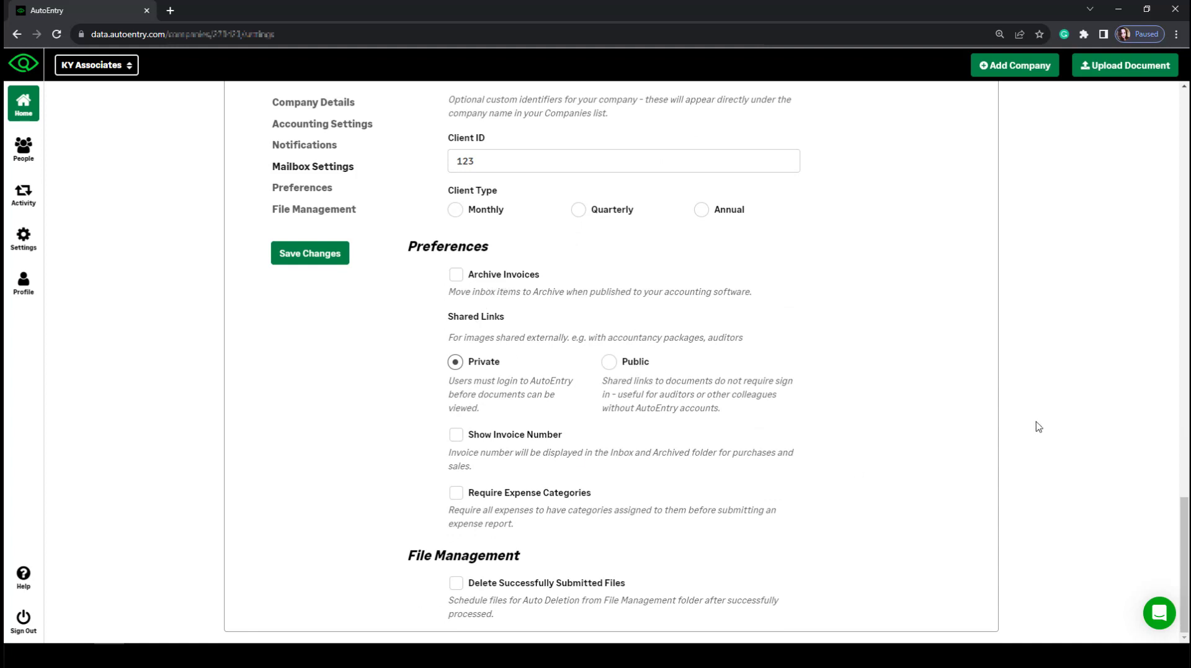
Return to the KY Associates dashboard and open Company Contacts to see its ten suppliers.
left_click_drag(1186, 532, 1184, 123)
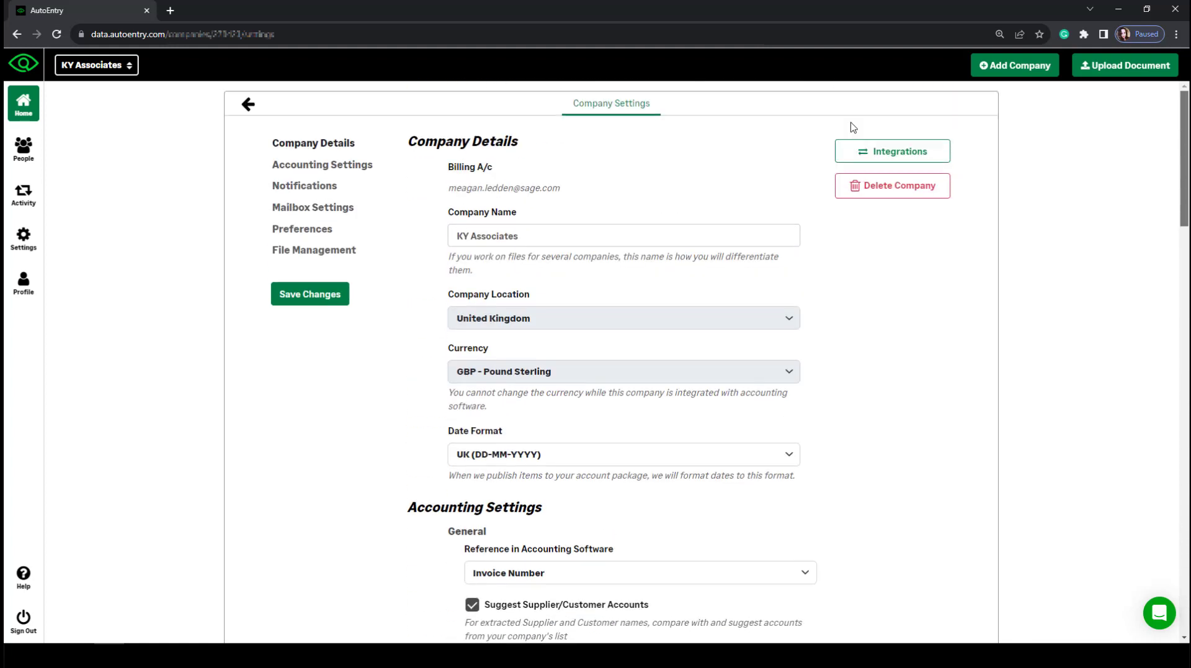
left_click(248, 104)
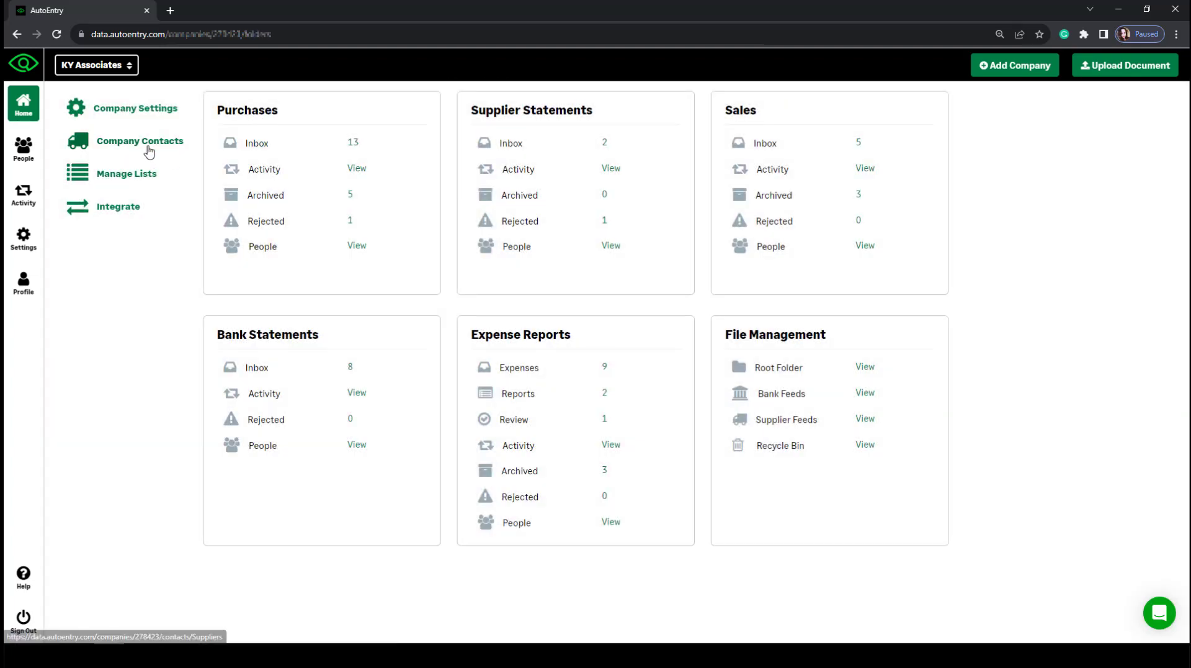
left_click(149, 150)
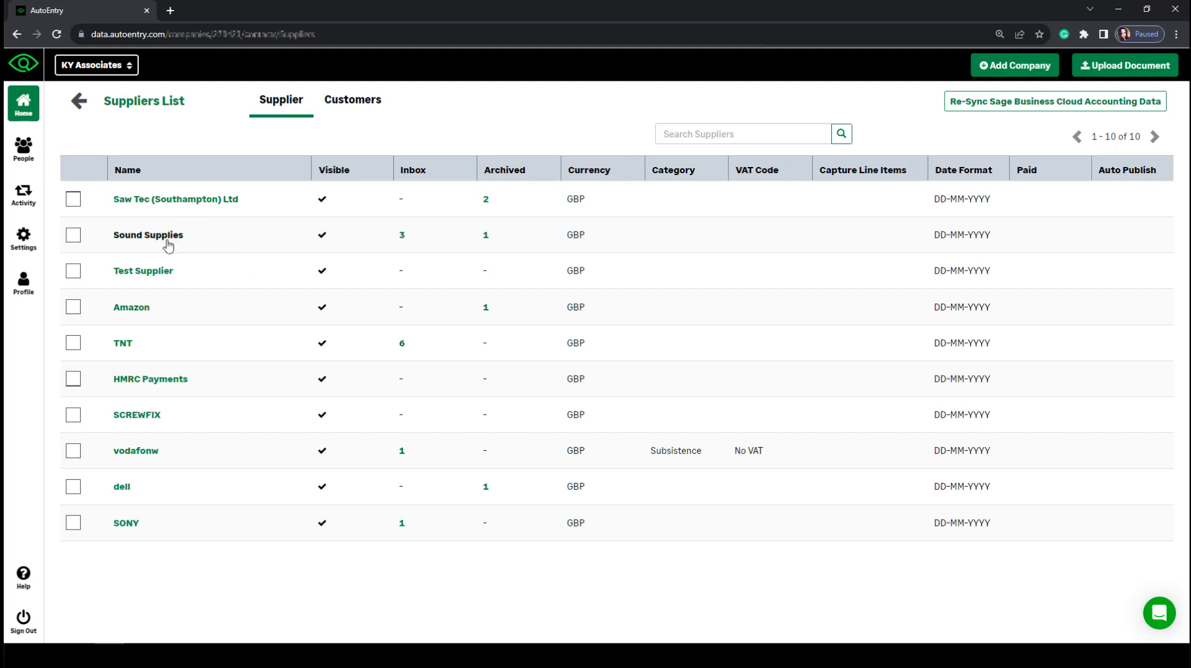
Open Sound Supplies and inspect its due date, description and payment account options unchanged.
left_click(147, 239)
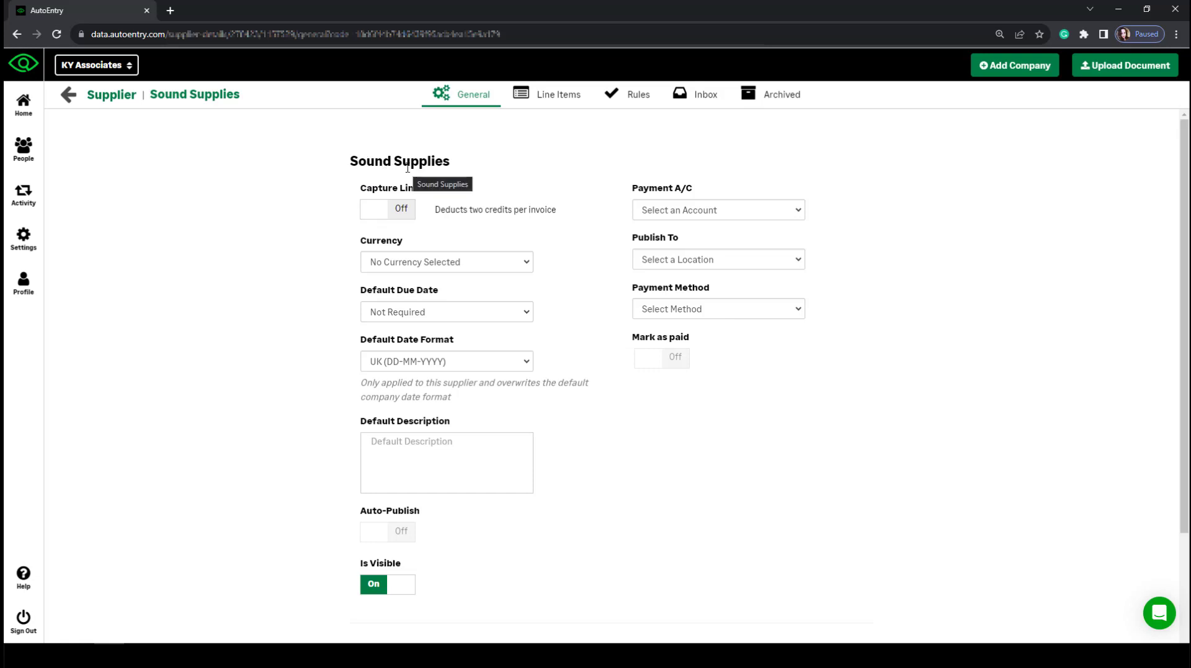
left_click(406, 311)
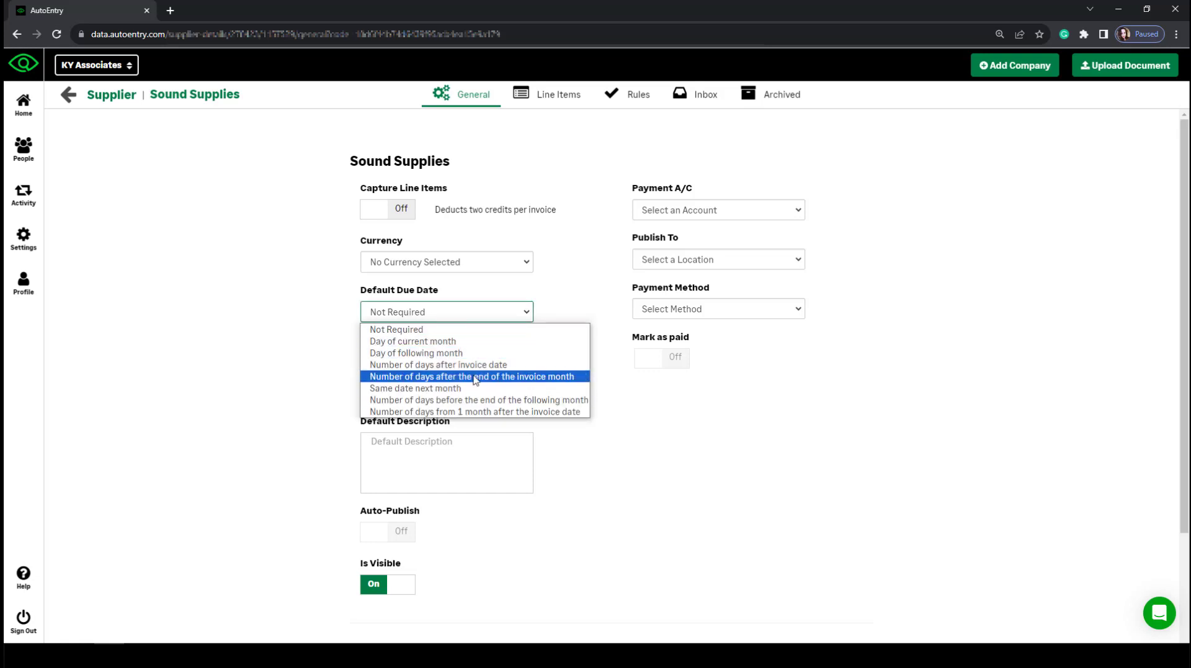
left_click(572, 458)
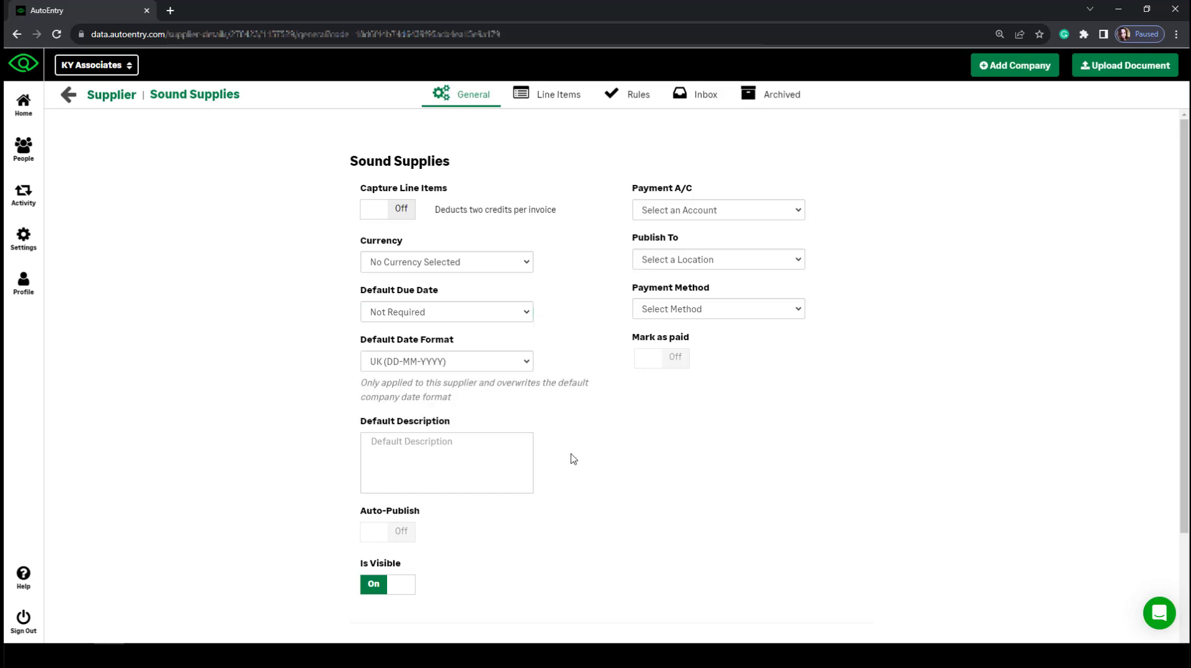
left_click(454, 457)
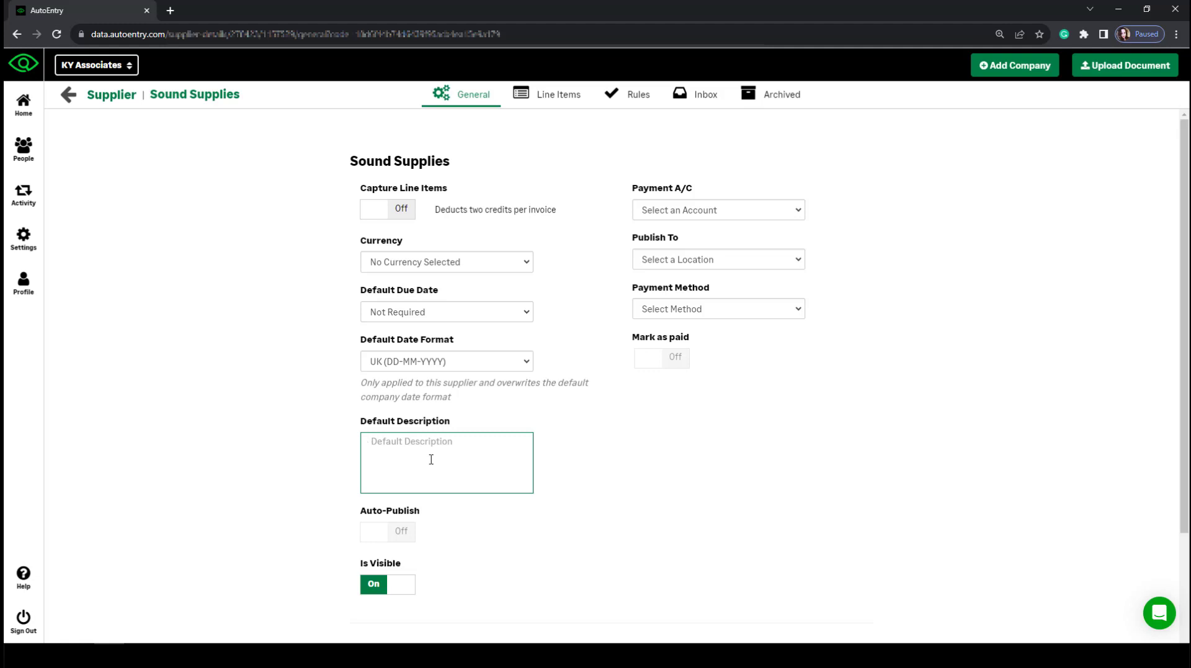
left_click(660, 484)
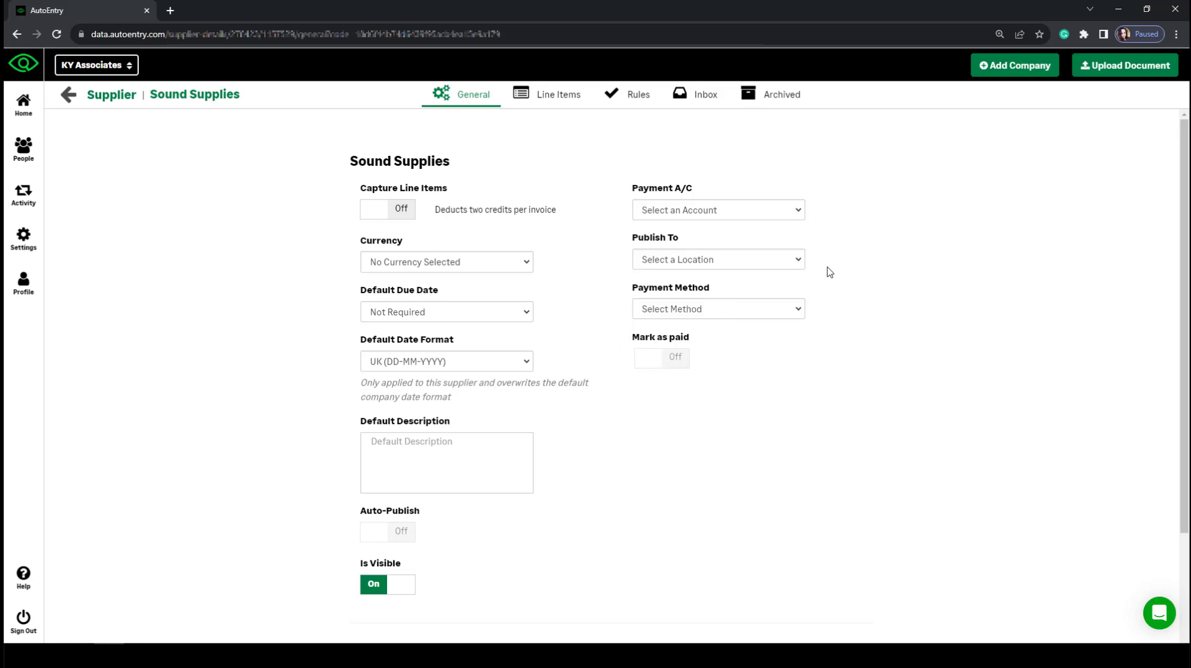
left_click(680, 209)
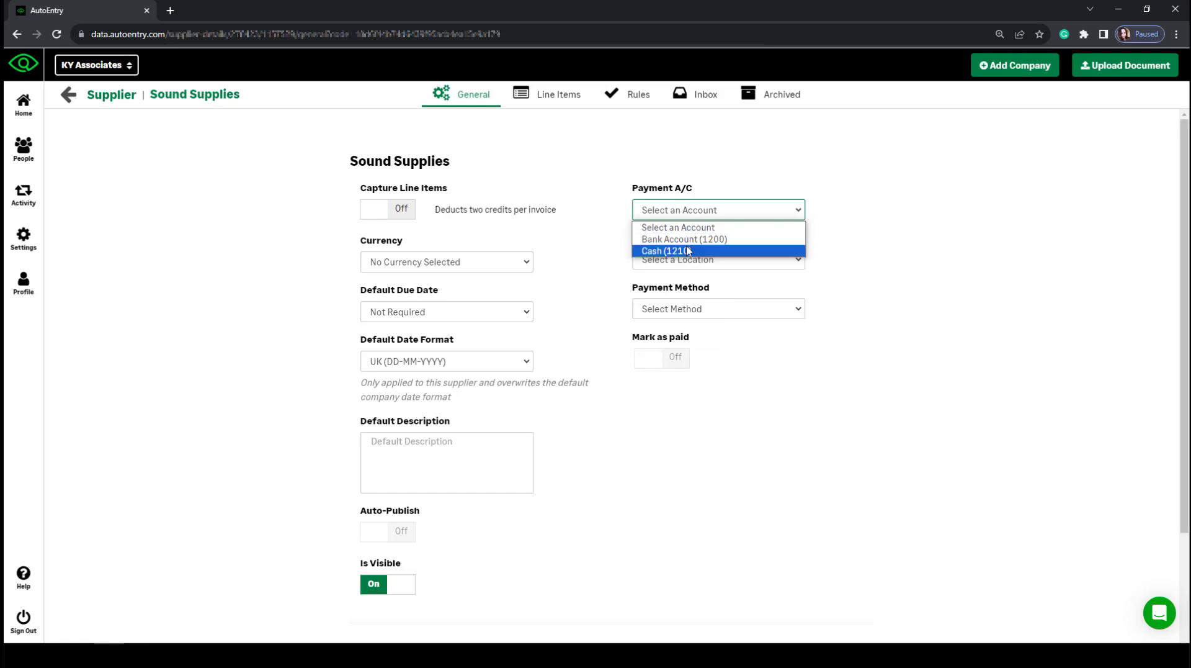
left_click(881, 297)
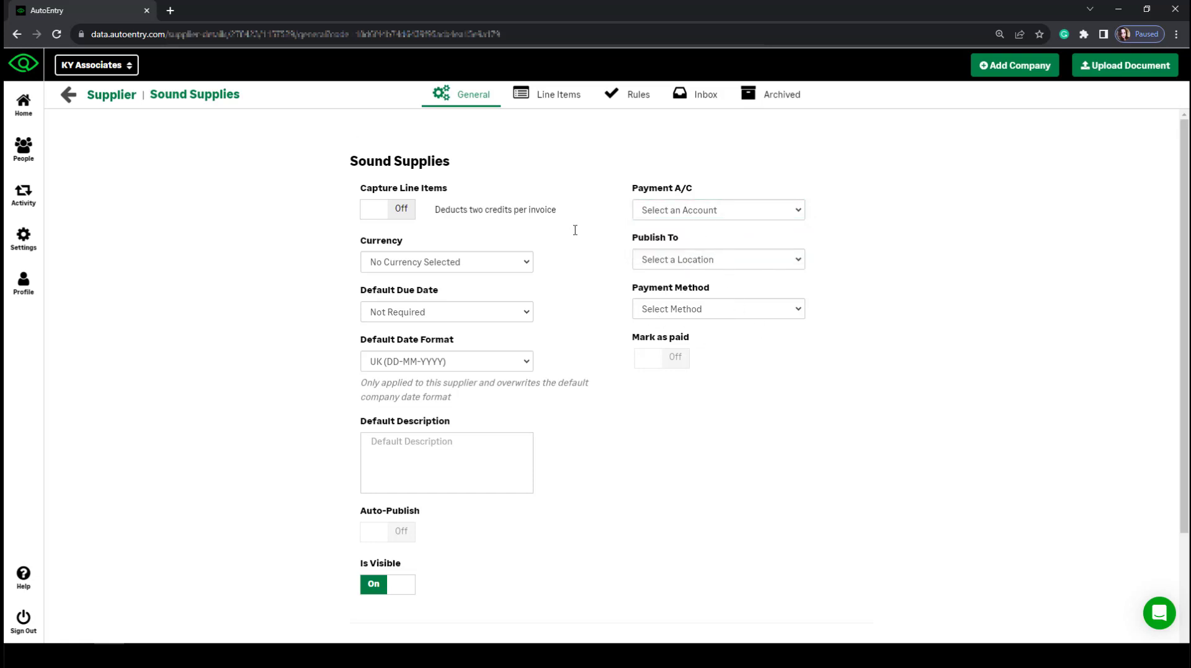
scroll(611, 514, "down", 2)
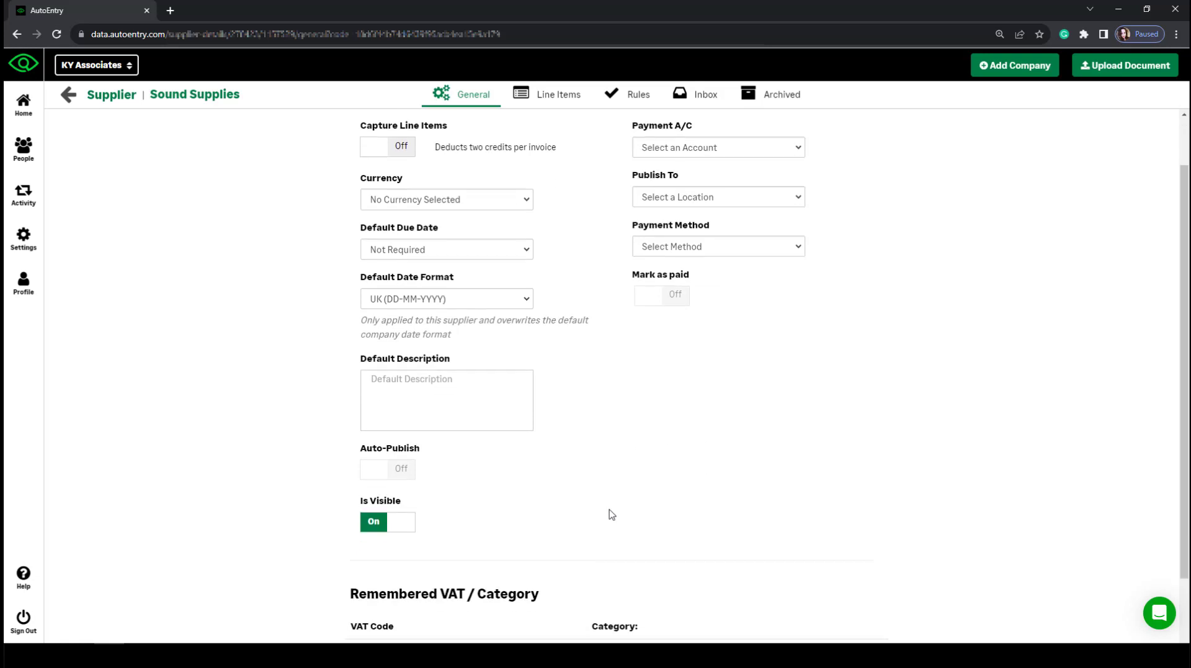
mouse_move(412, 410)
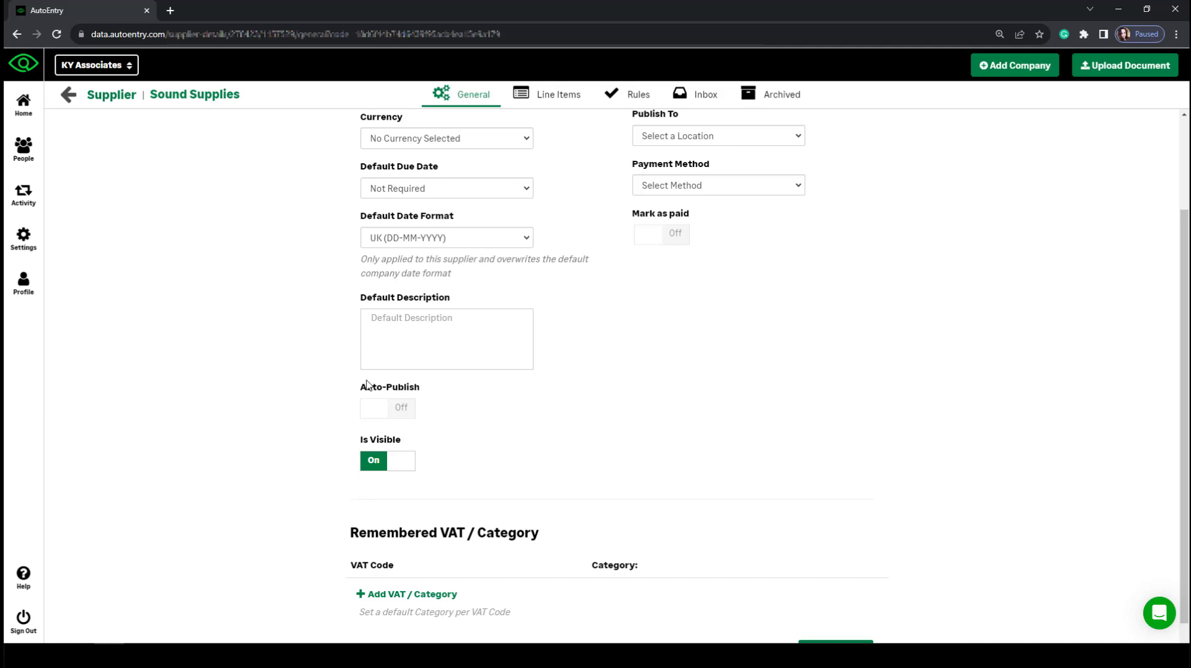
Add a VAT / category row with No VAT (0%) and category 1020 (Stock - Finished Goods).
scroll(394, 404, "down", 1)
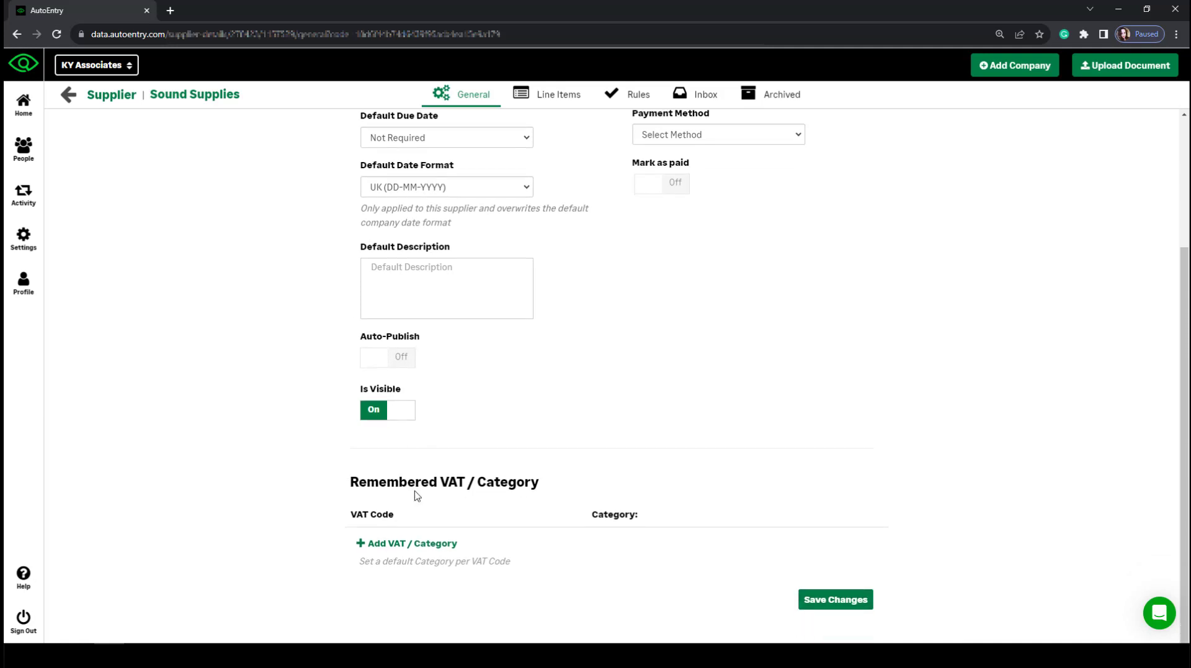
left_click(393, 545)
left_click(383, 538)
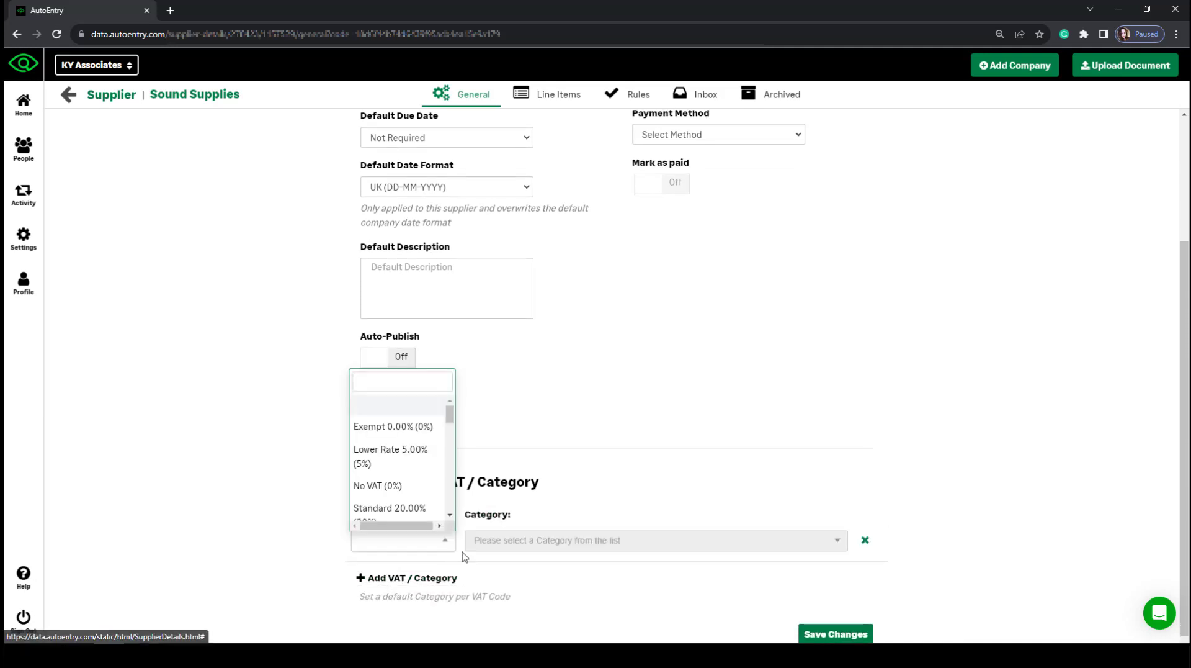
left_click(393, 486)
left_click(726, 550)
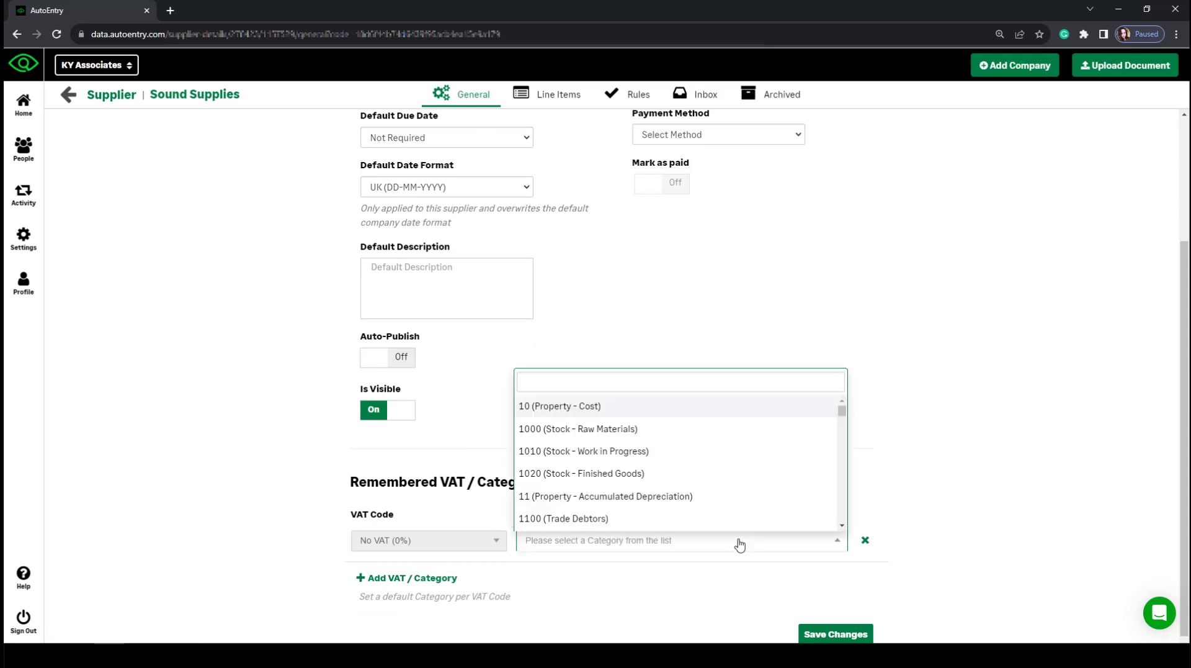
left_click(646, 475)
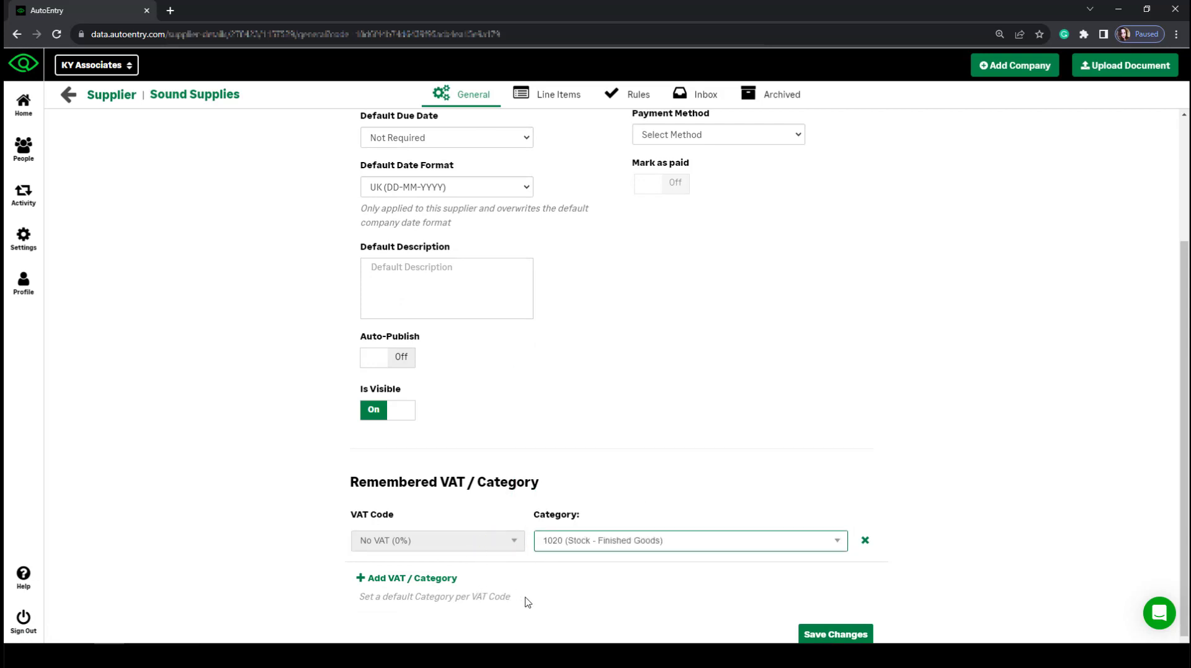
Turn on Auto-Publish for Sound Supplies and go back to the company dashboard.
left_click(383, 354)
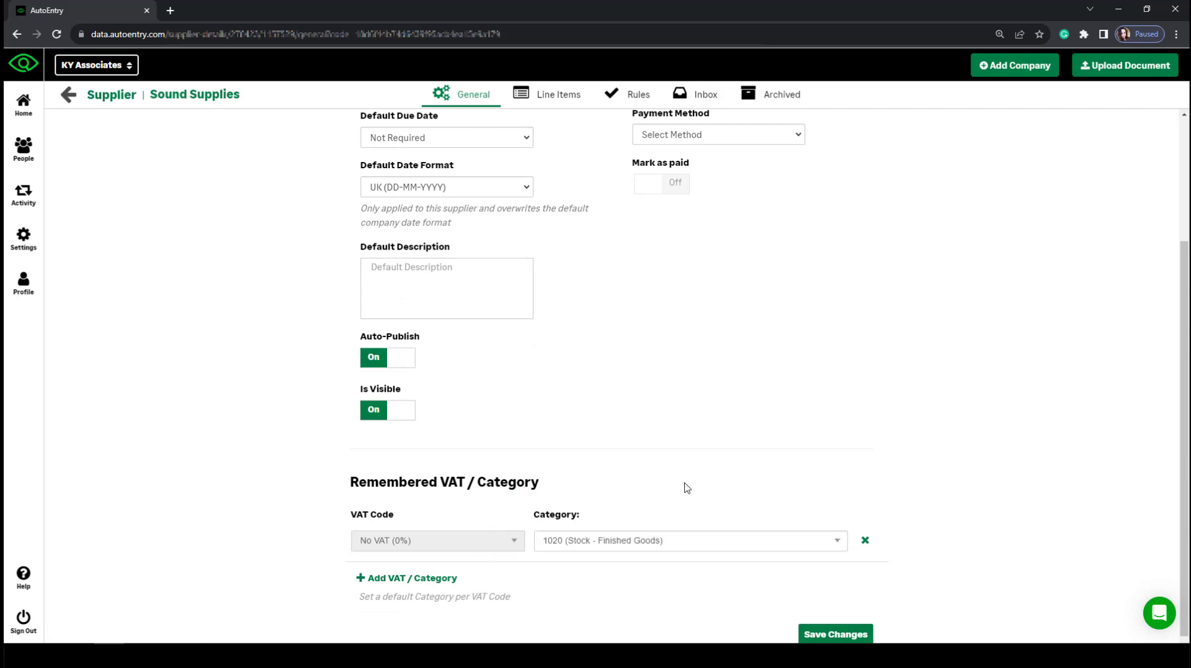
scroll(621, 435, "up", 3)
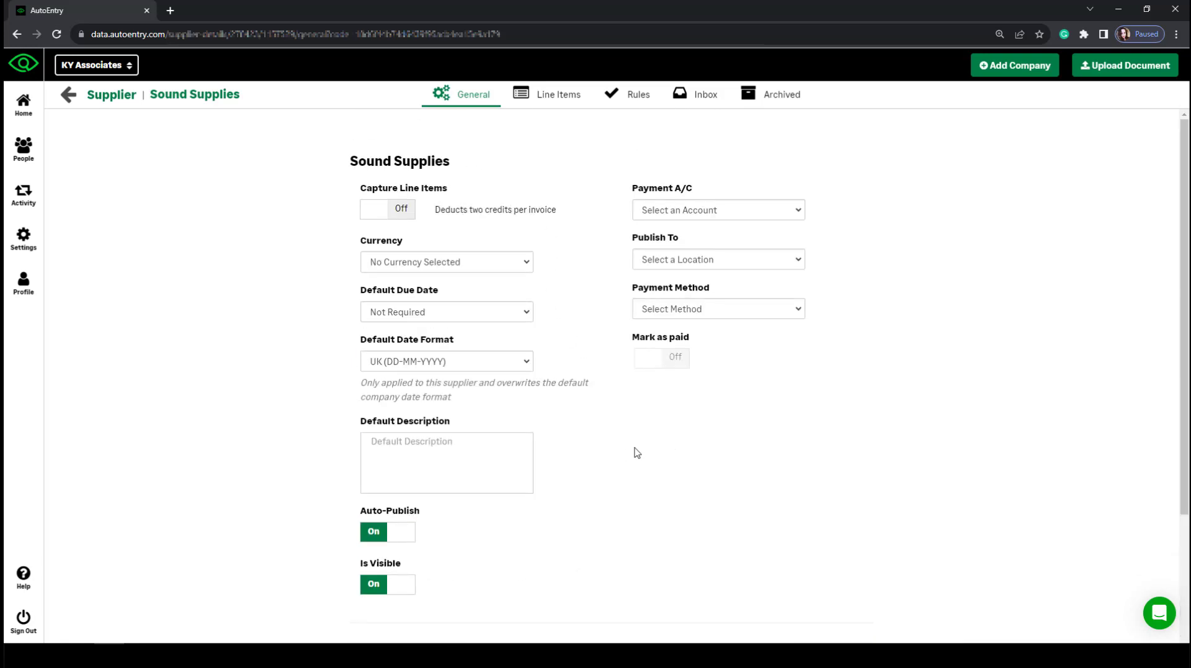
scroll(636, 452, "down", 3)
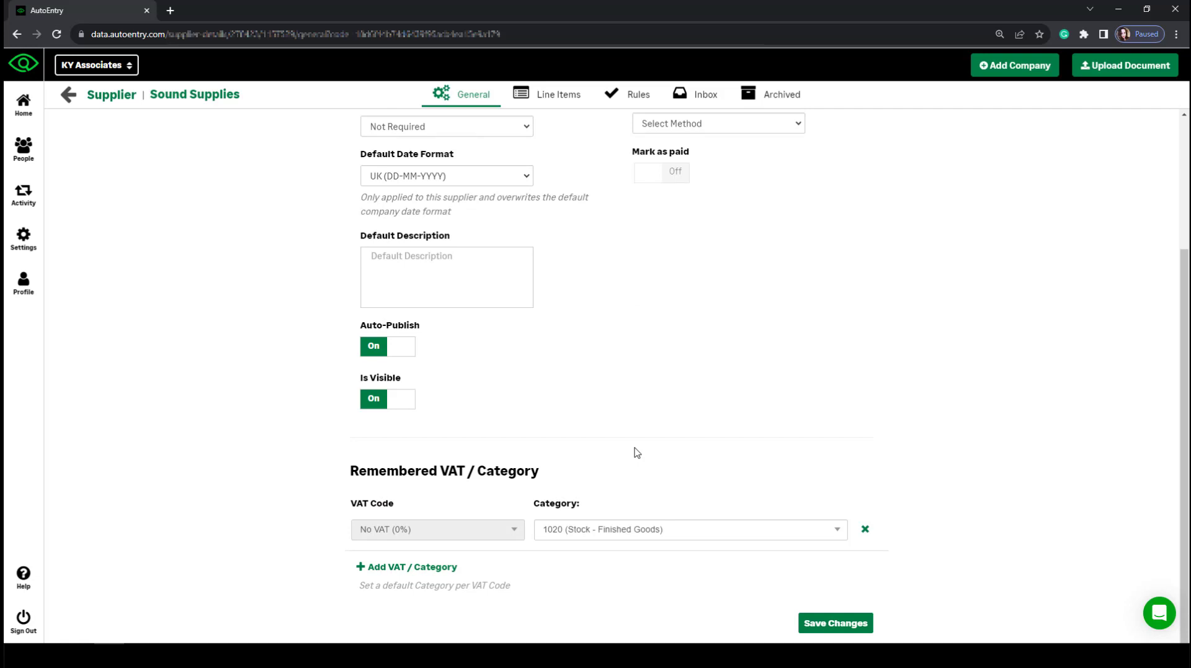
scroll(651, 442, "down", 1)
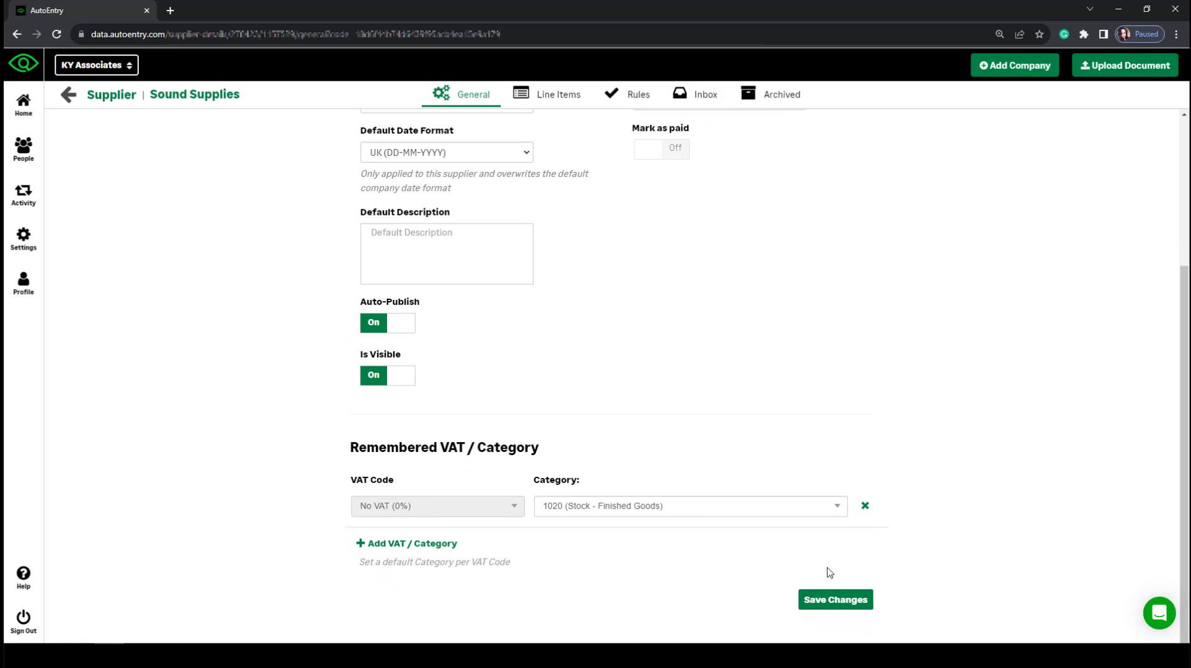
left_click(72, 101)
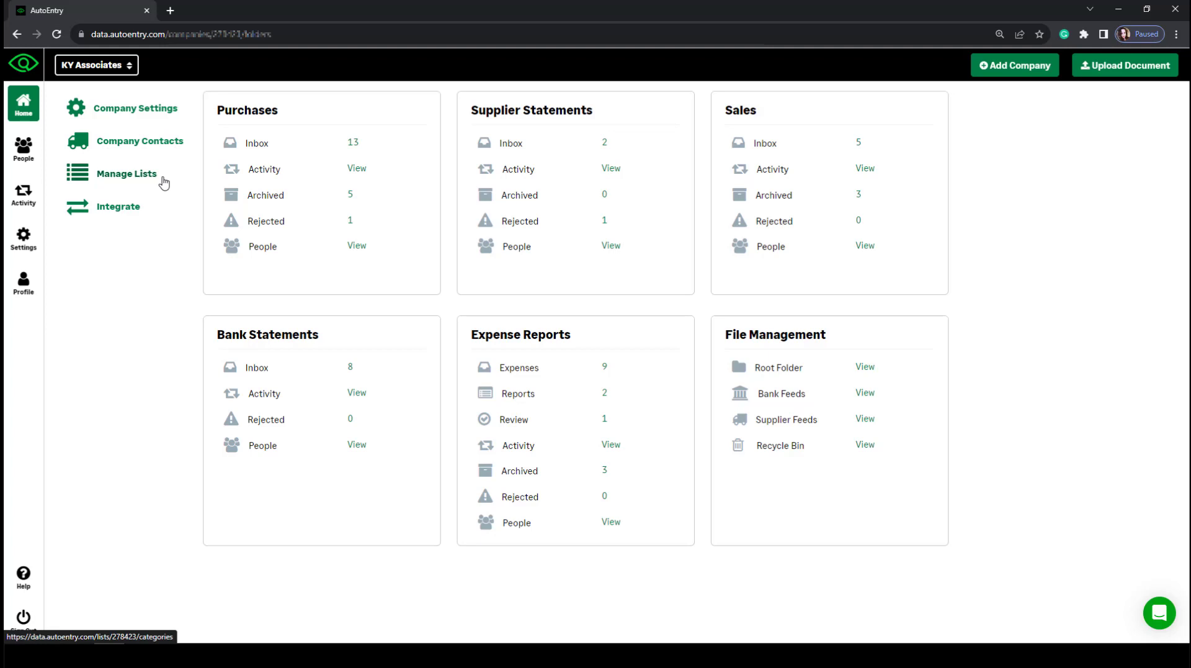
left_click(124, 177)
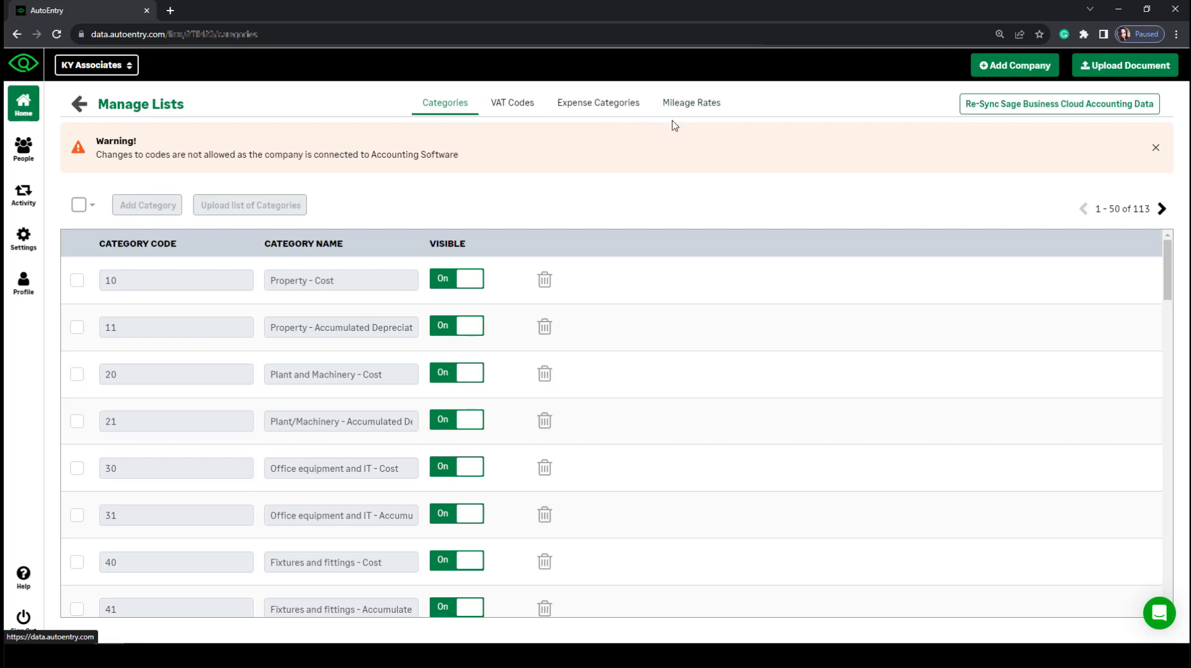
left_click(80, 105)
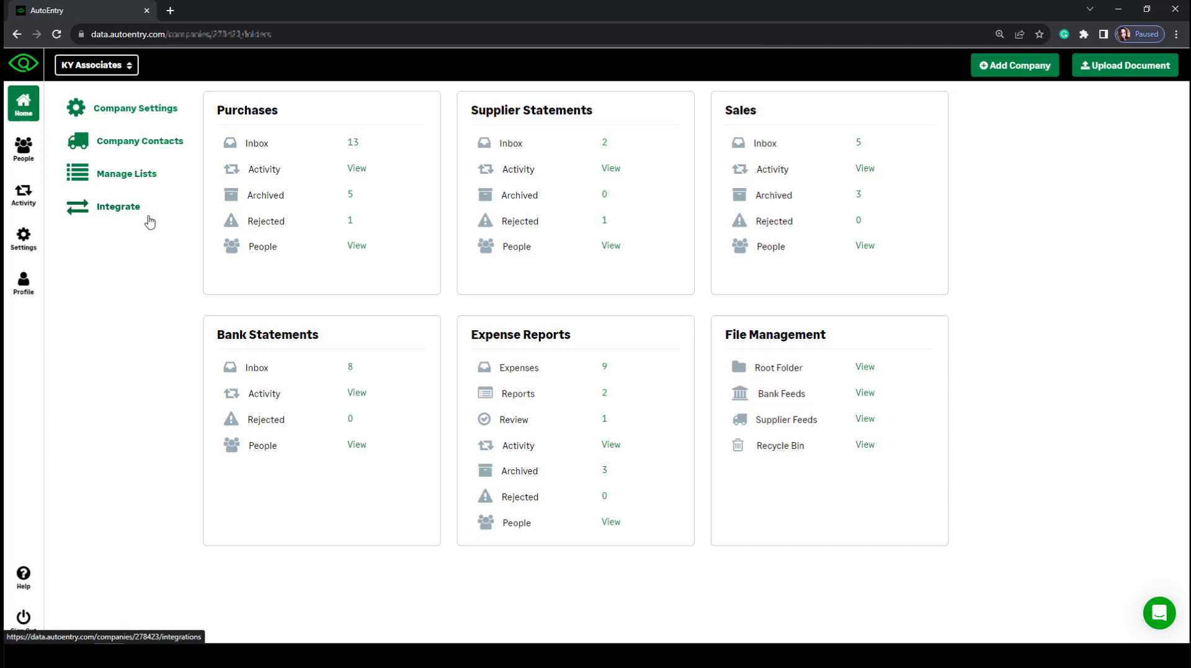
left_click(120, 211)
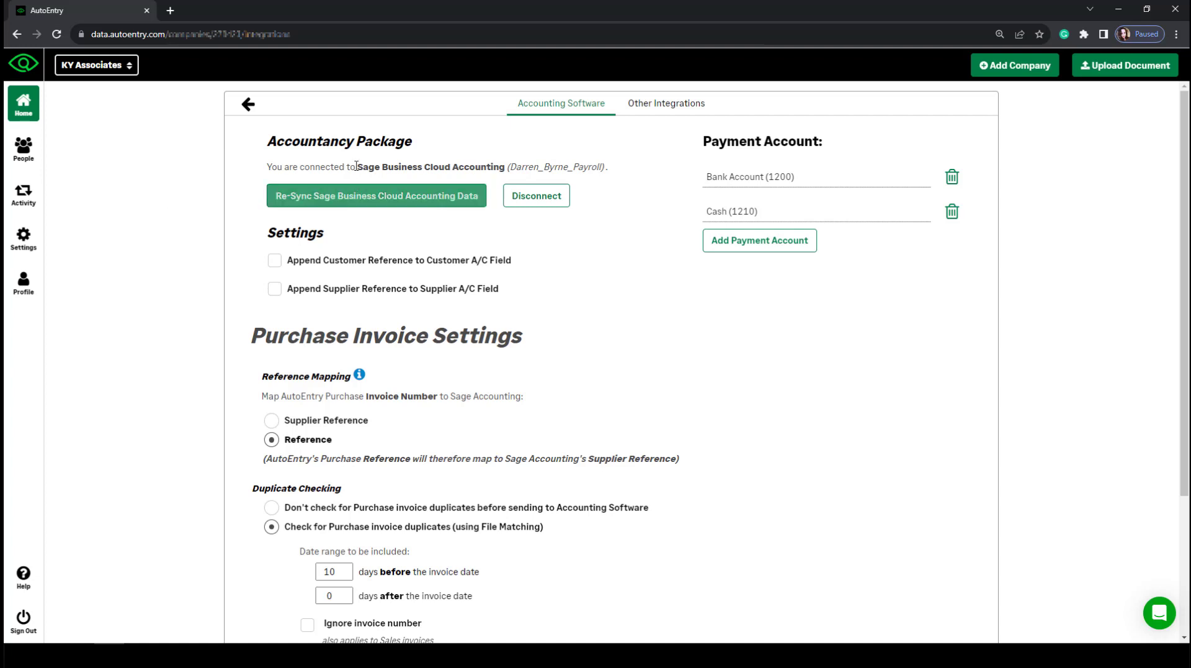
scroll(500, 532, "down", 3)
scroll(540, 531, "up", 3)
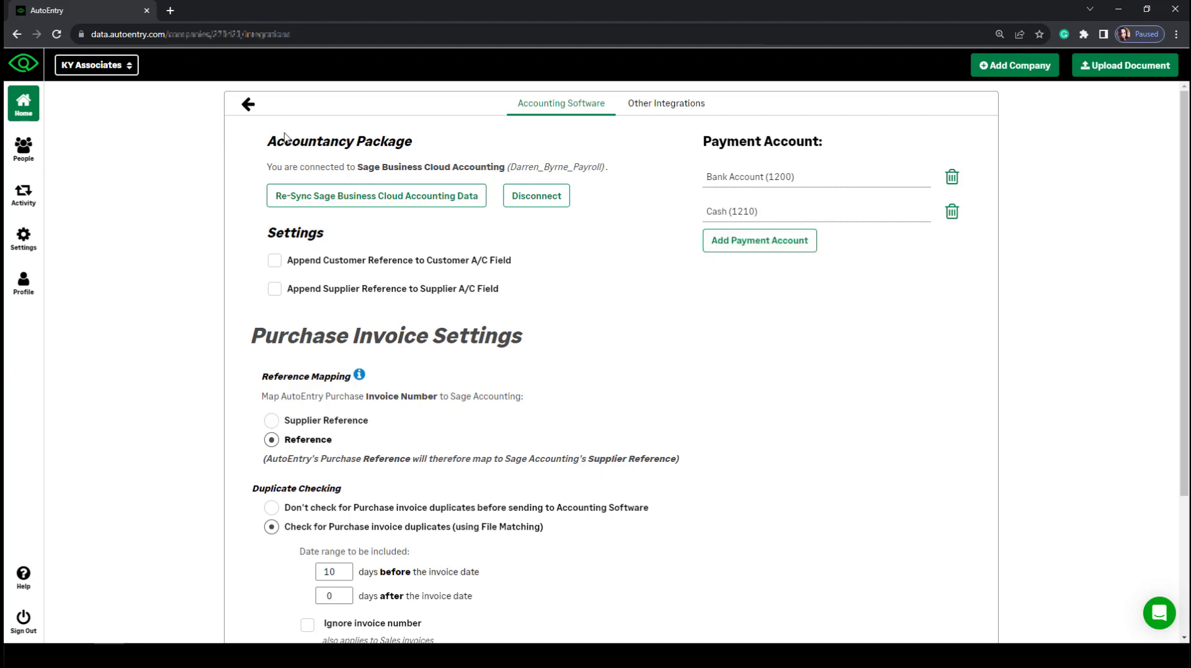
left_click(245, 111)
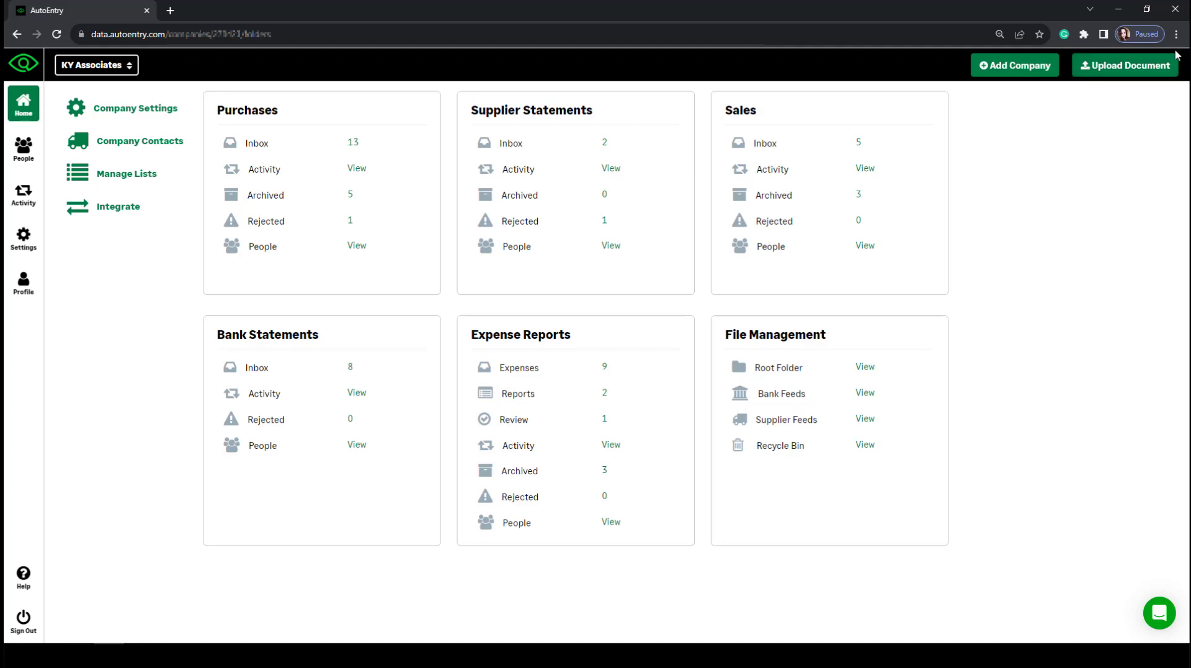
left_click(1106, 71)
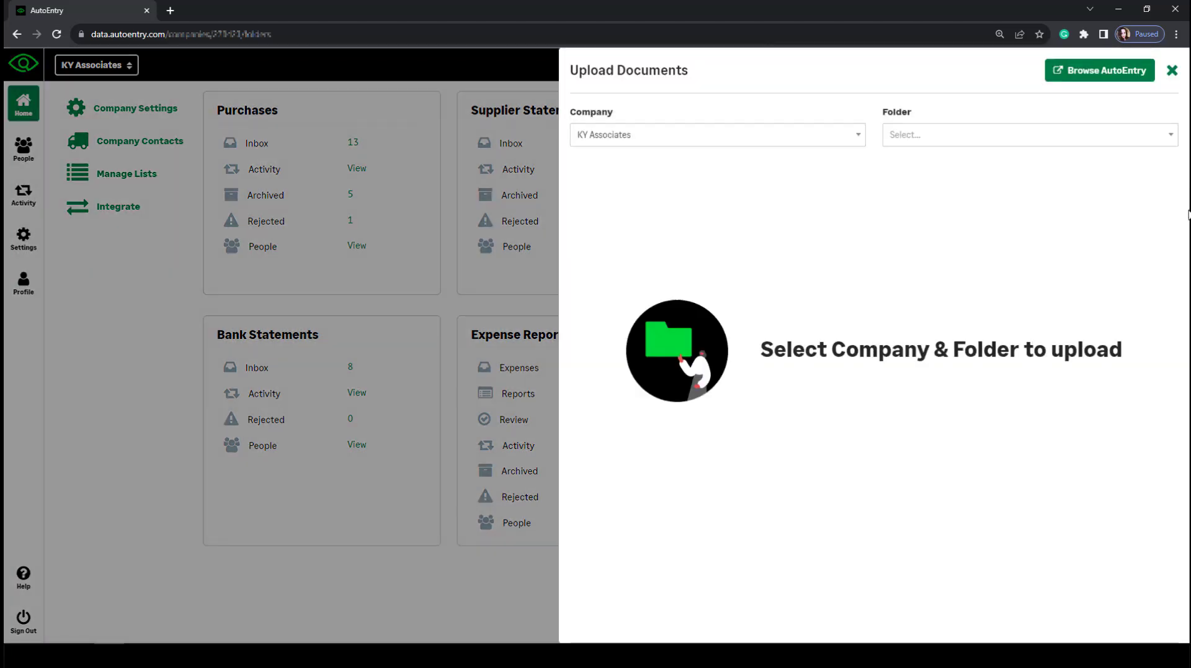
left_click(659, 149)
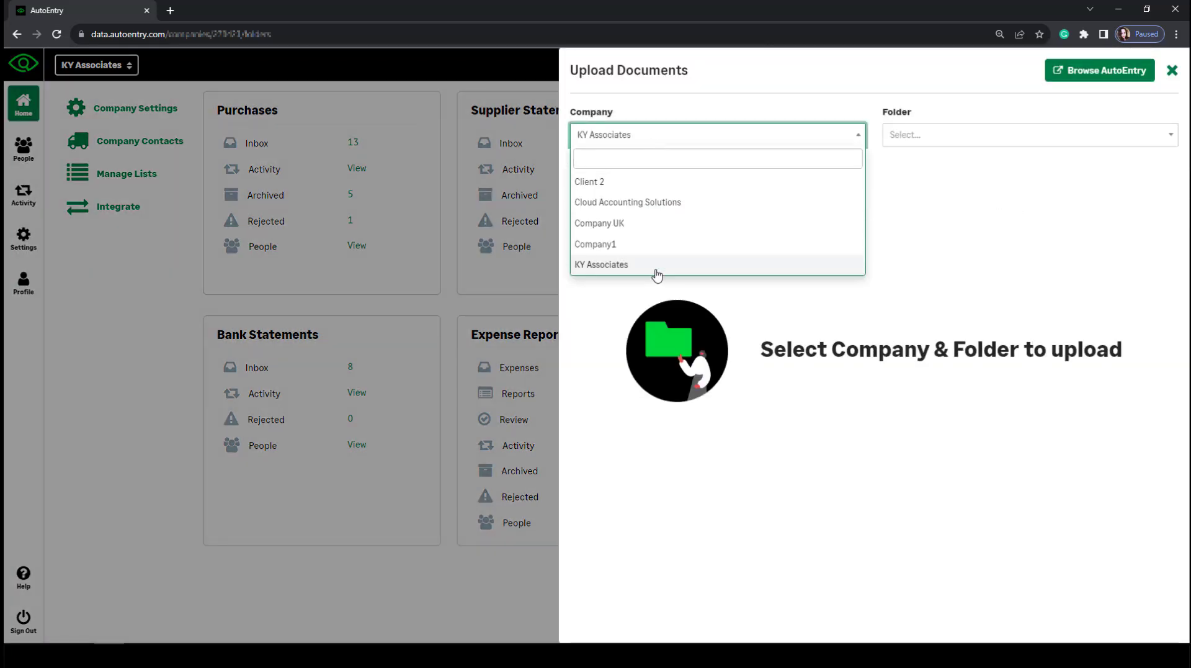
left_click(1028, 245)
left_click(933, 134)
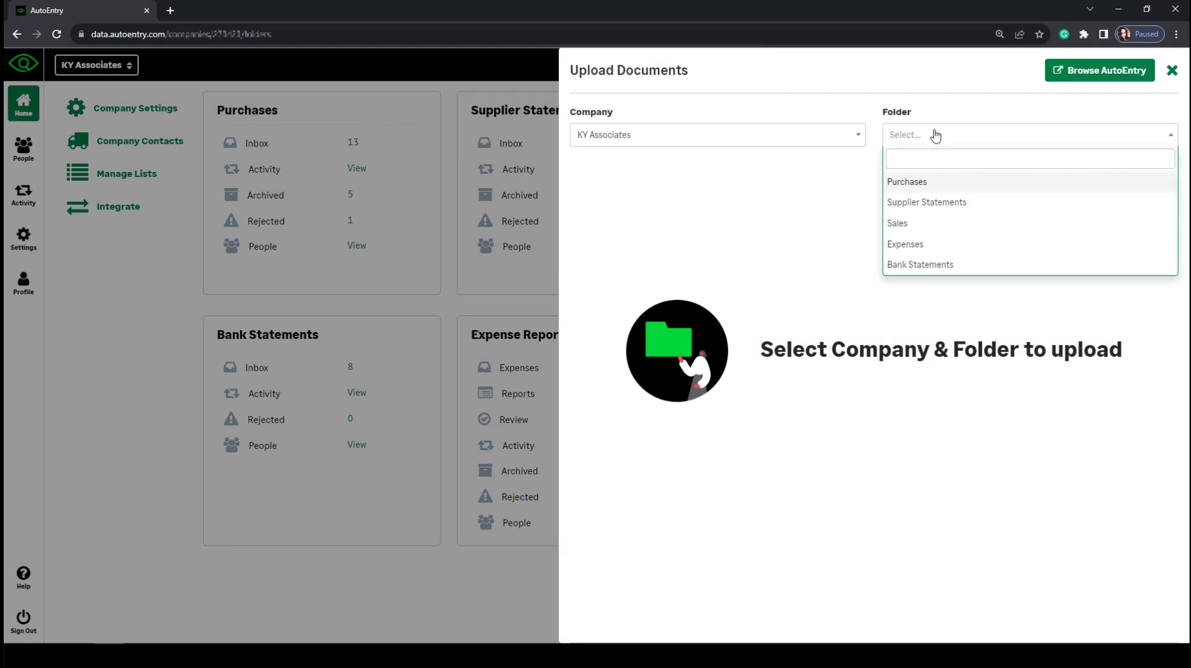
left_click(923, 180)
scroll(912, 313, "down", 2)
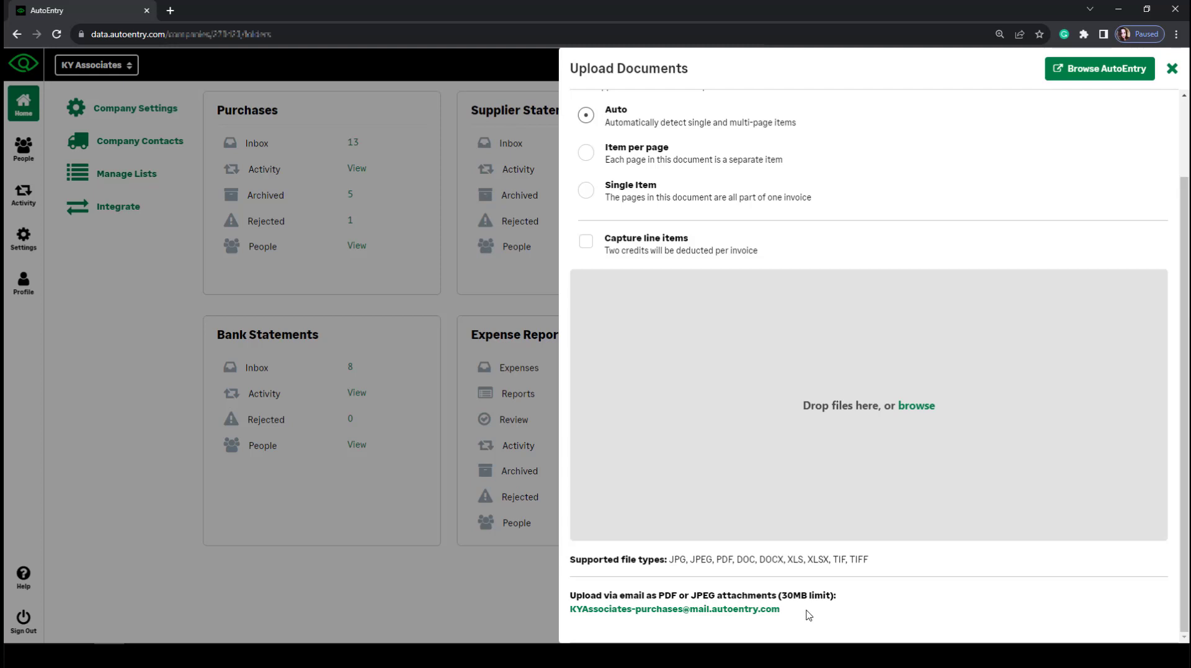
scroll(809, 615, "up", 2)
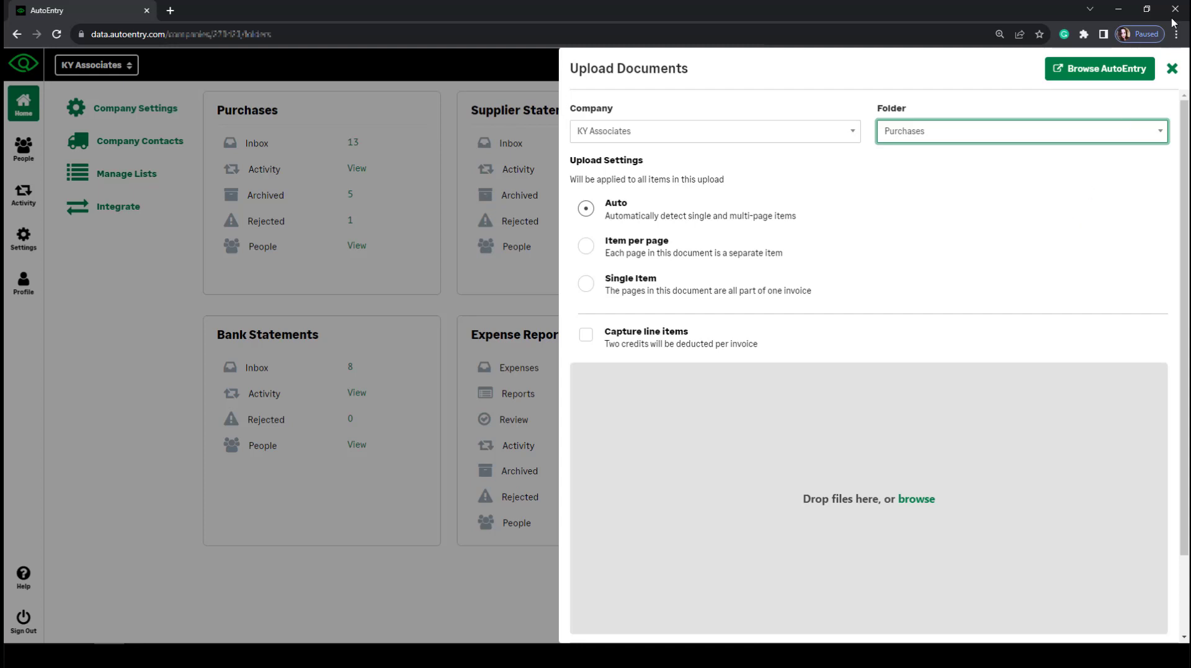
left_click(1172, 68)
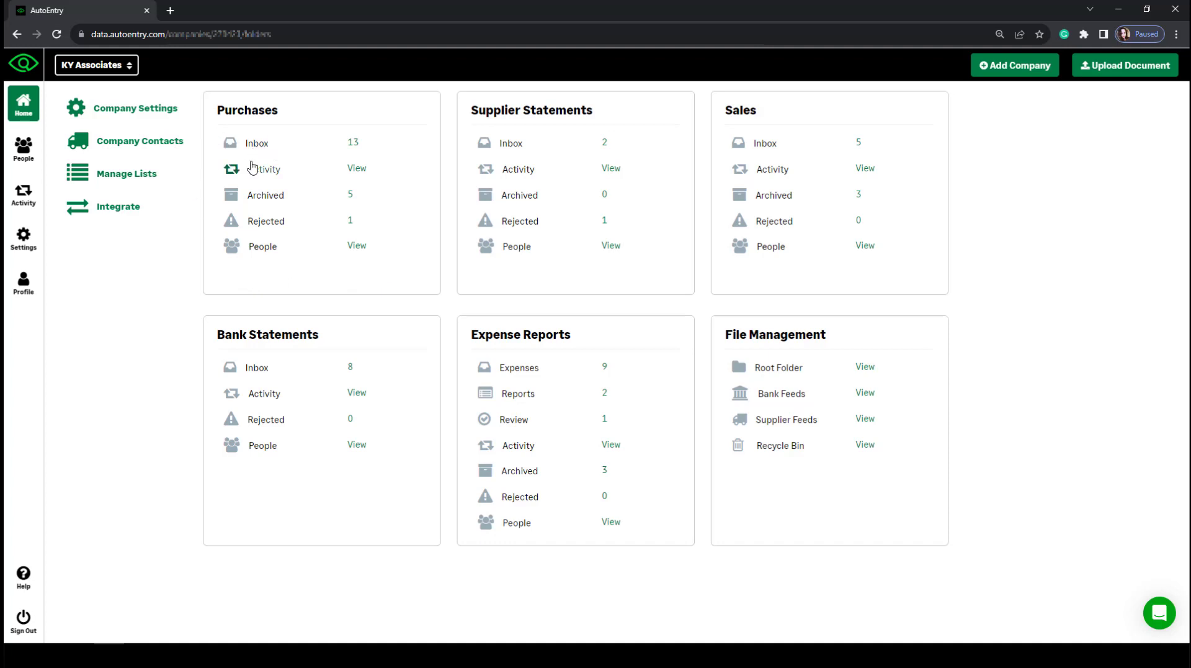
Categorise the 22 Nov 18 TNT purchase as 1000 (Stock - Raw Materials), then view the vodafonw invoice.
left_click(254, 143)
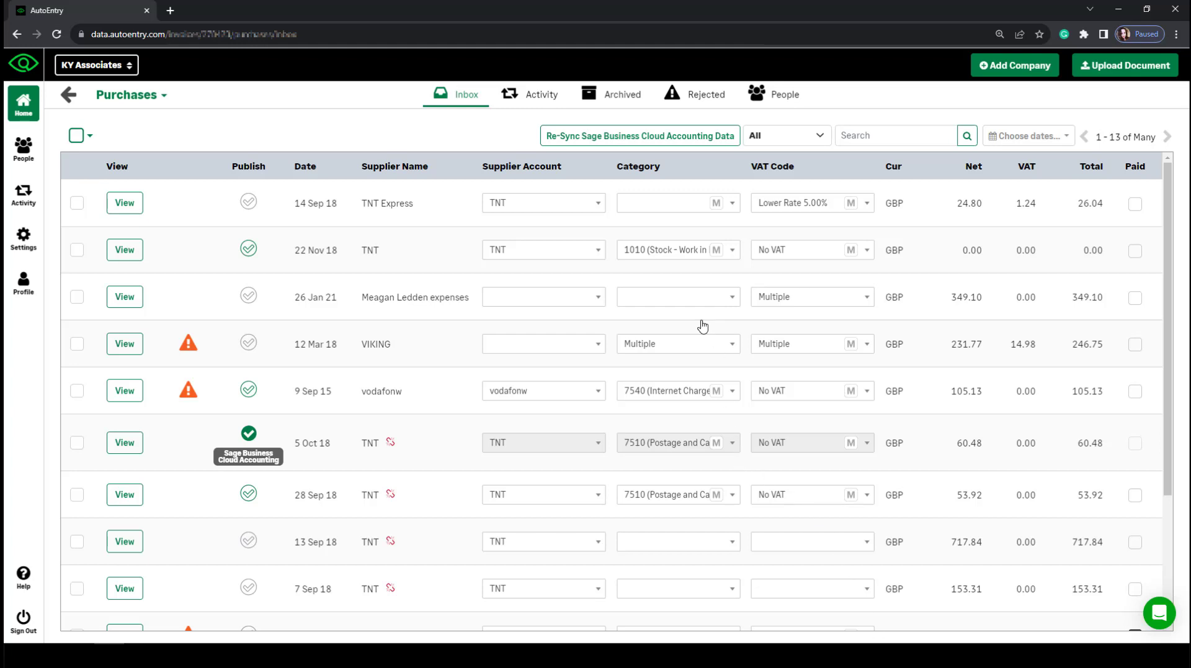
left_click(677, 258)
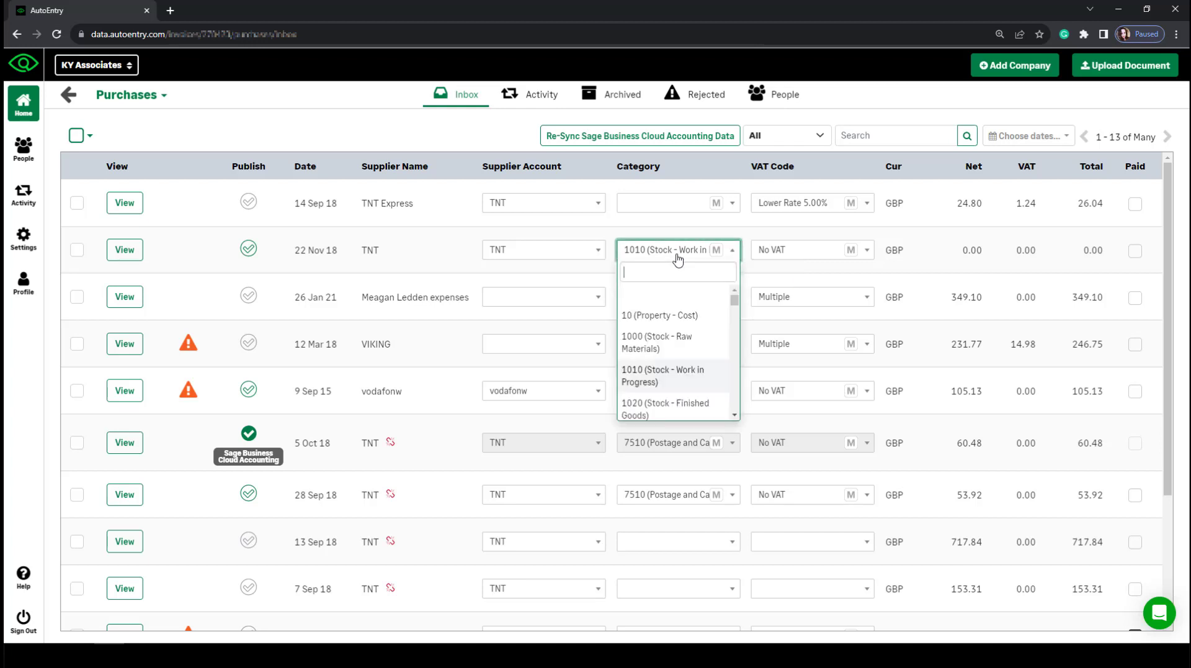
left_click(665, 342)
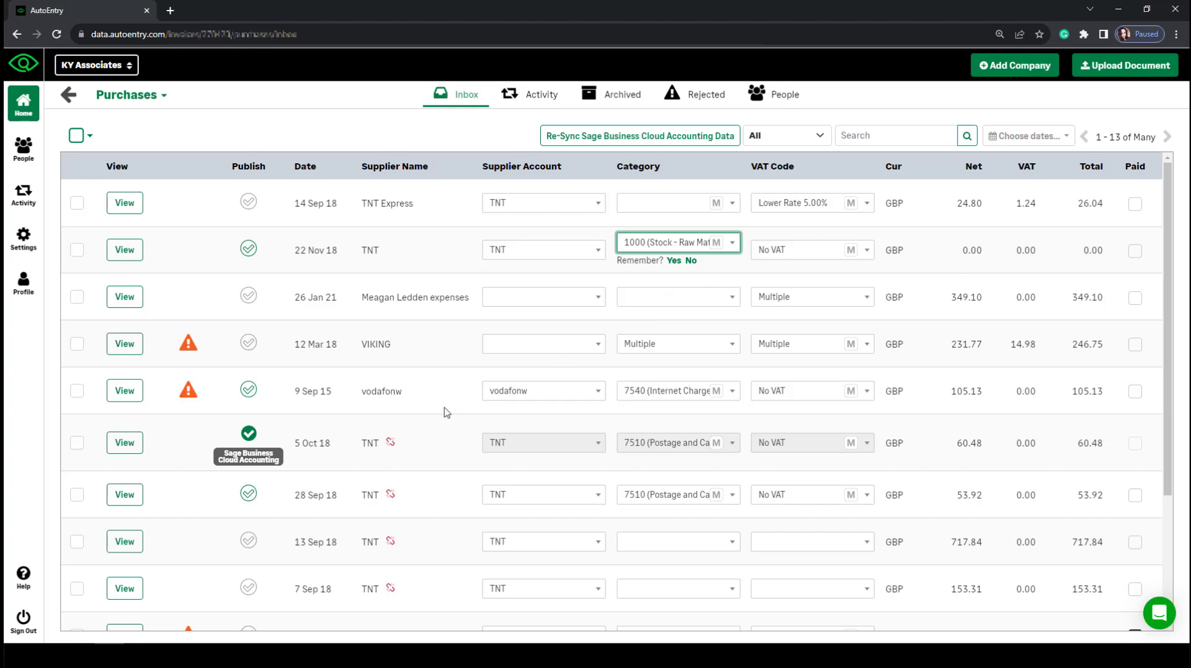
left_click(124, 391)
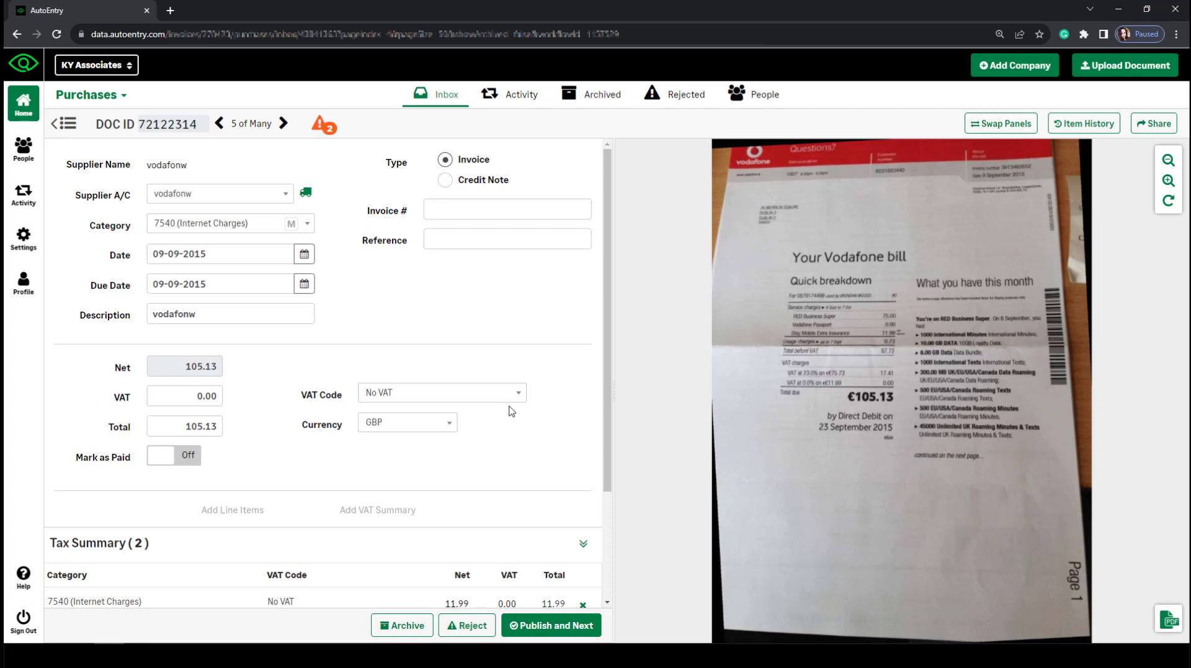
Check the vodafonw invoice's Tax Summary, then go back to the Purchases inbox list.
scroll(511, 411, "down", 3)
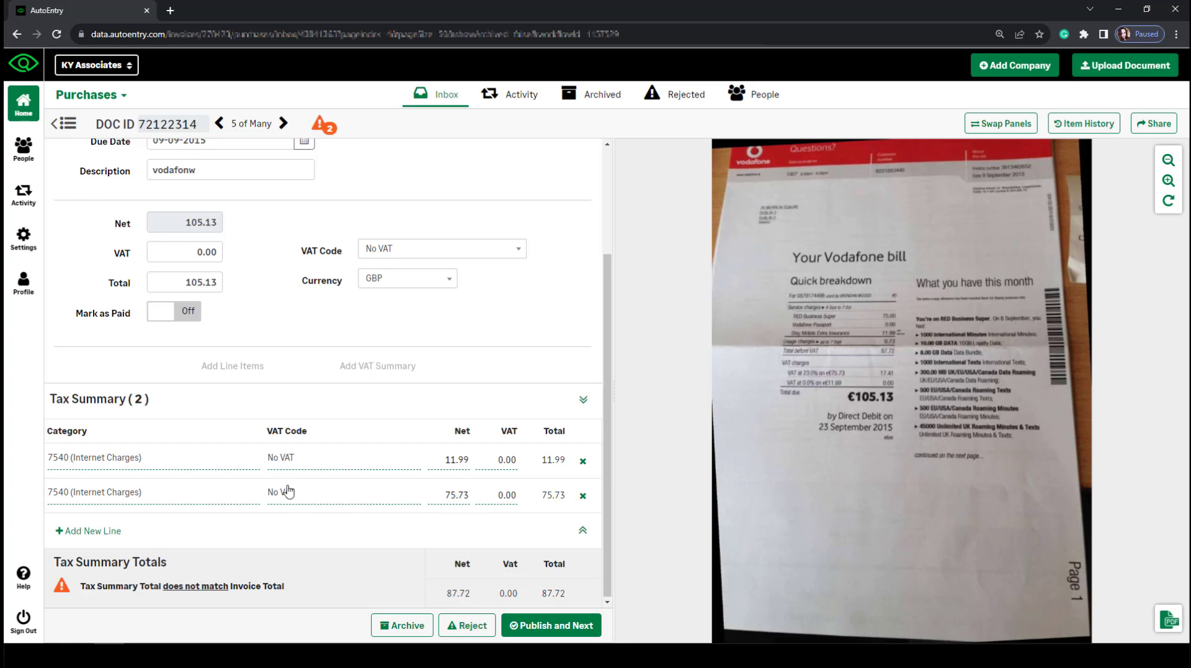
left_click(54, 128)
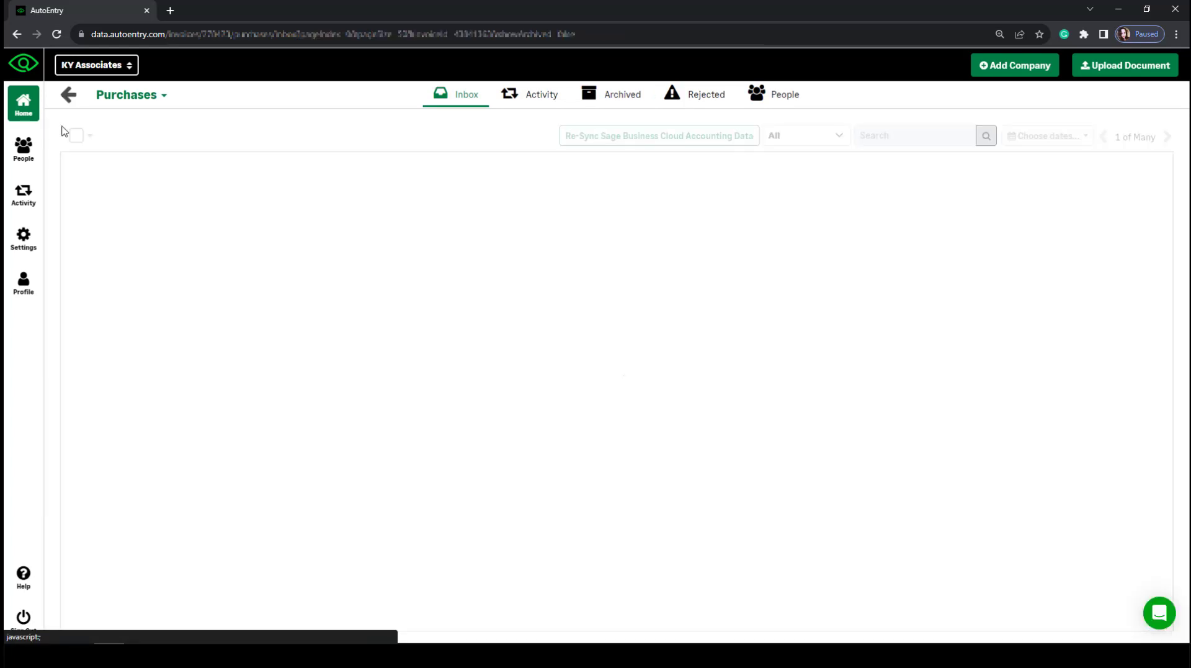
scroll(243, 427, "down", 3)
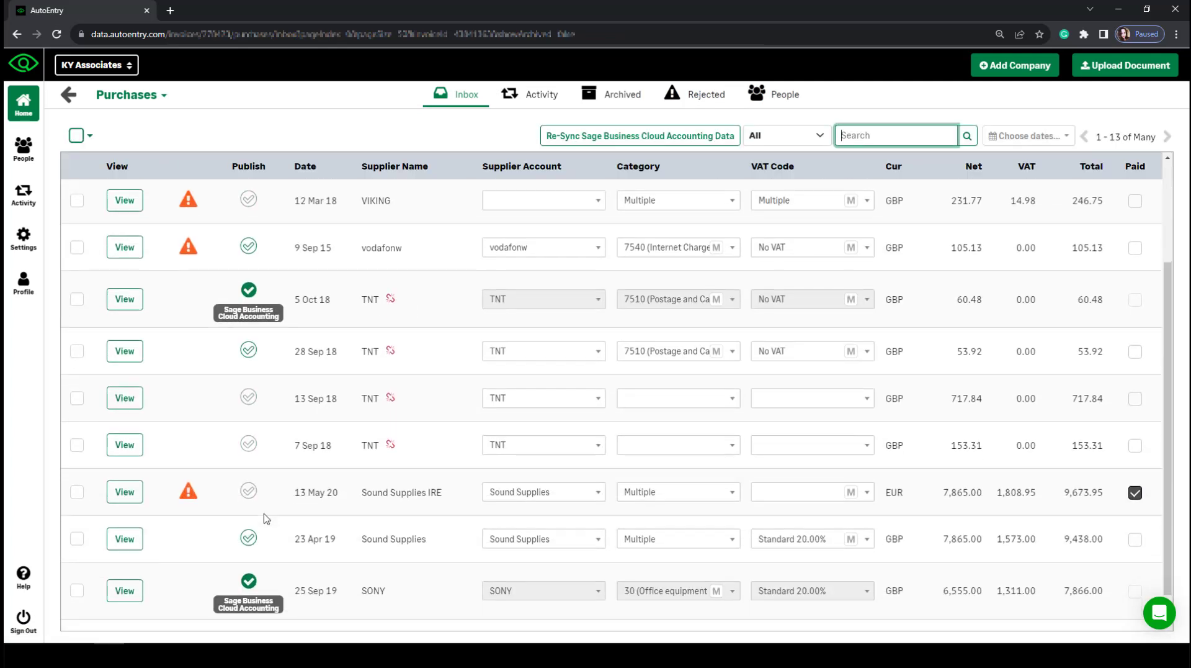
Set the 23 Apr 19 Sound Supplies Treble Speaker 200W line to 5040 (Cost of Sales - Labour).
left_click(124, 503)
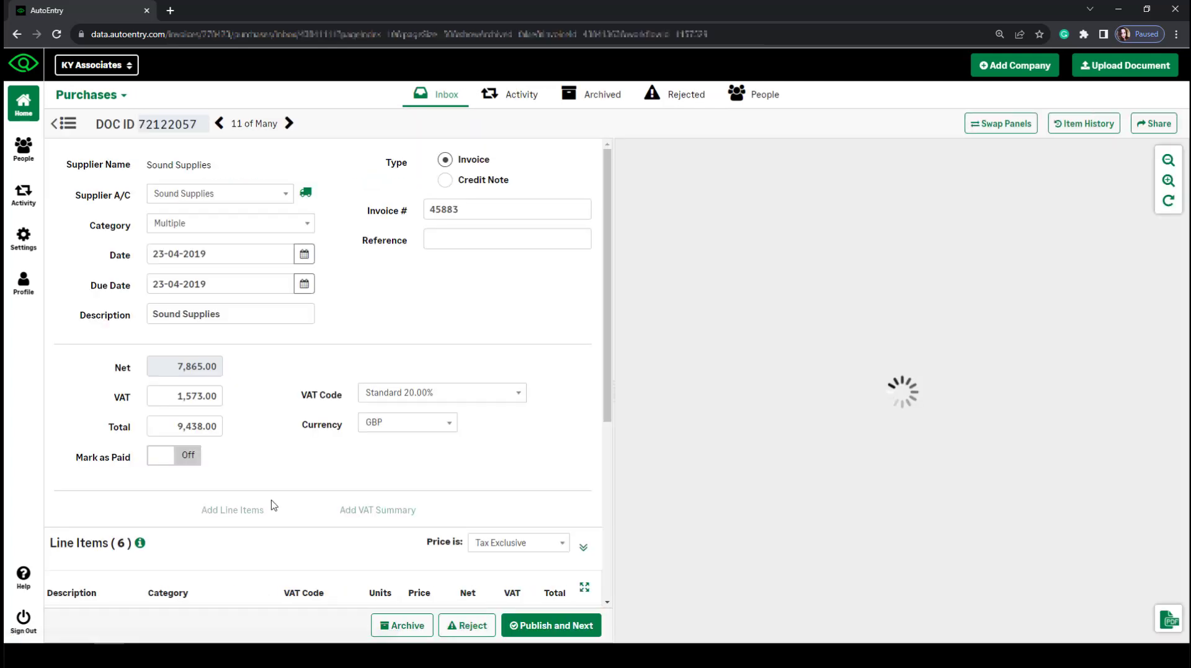
scroll(382, 456, "down", 3)
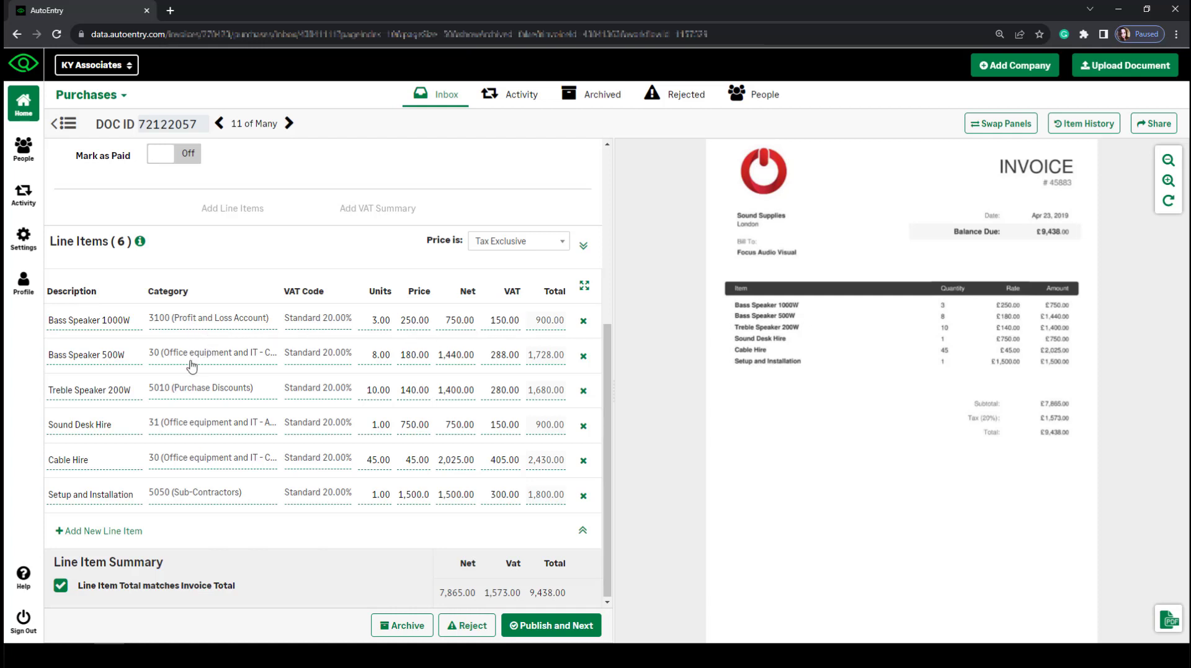
left_click(192, 392)
key("Escape")
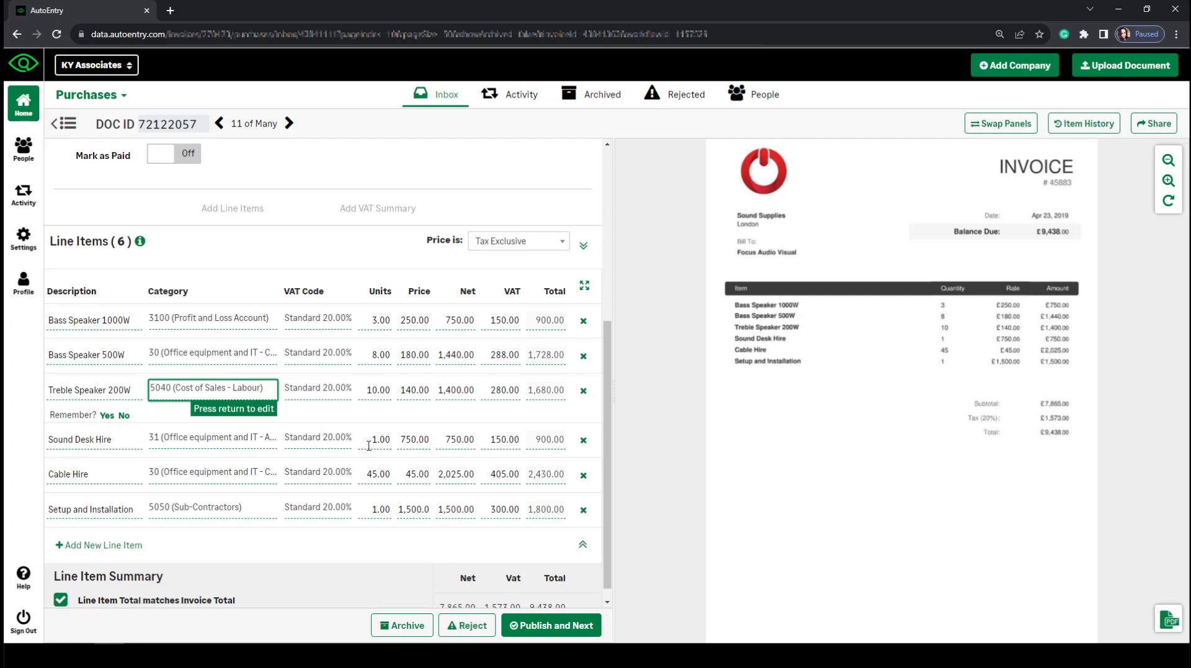
scroll(369, 445, "up", 2)
scroll(369, 445, "up", 2)
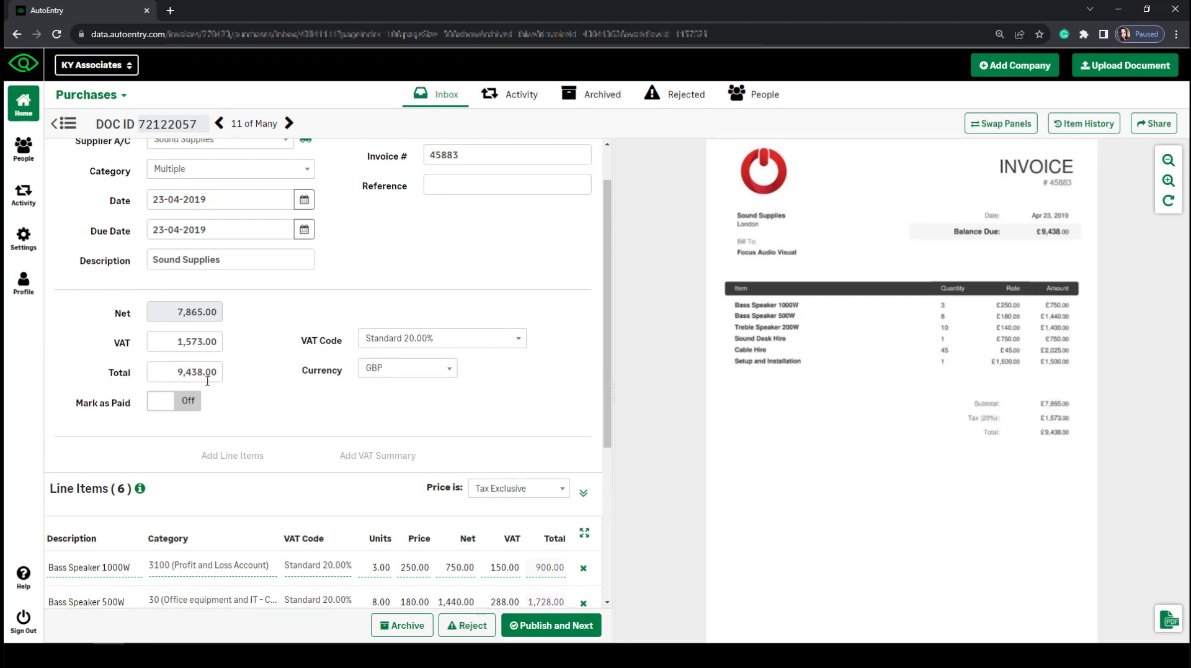
left_click(219, 123)
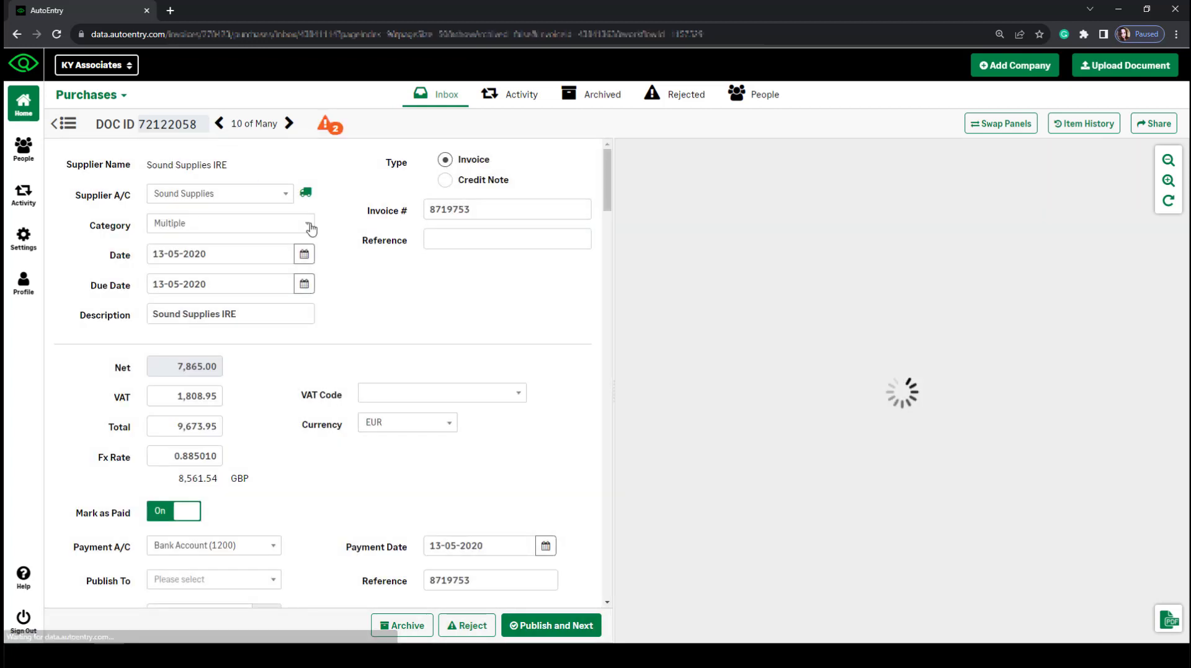
Mark Sound Supplies IRE invoice 8719753 as unpaid, removing its payment account, date and amount.
scroll(393, 477, "down", 1)
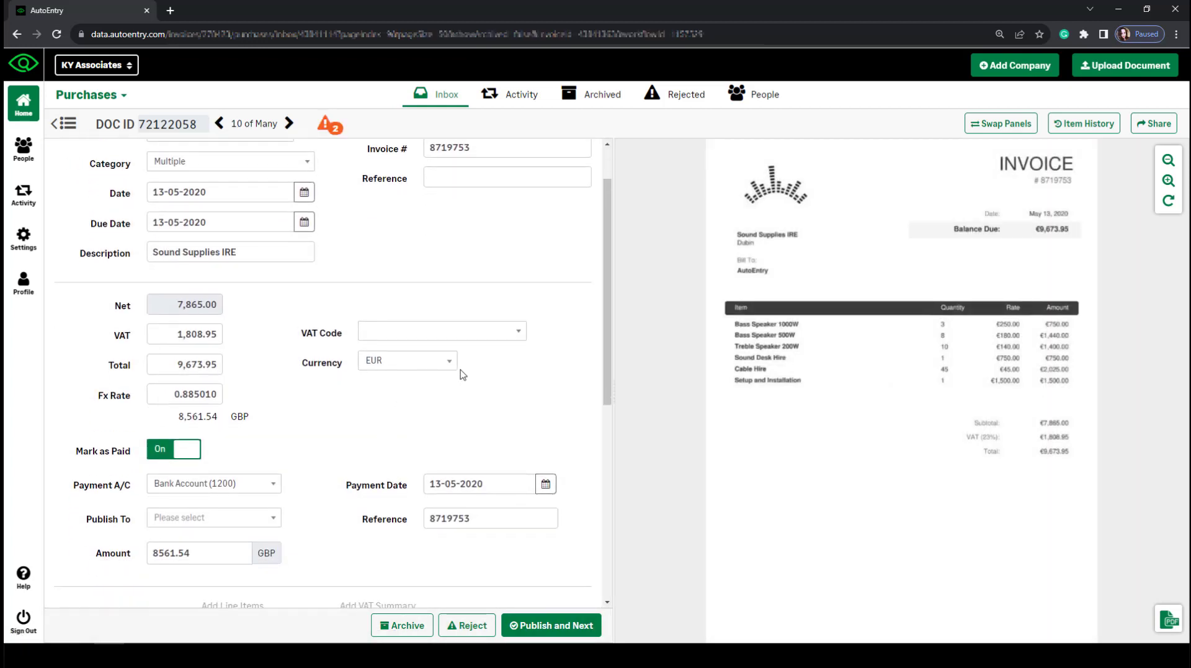
left_click_drag(251, 417, 180, 422)
left_click(270, 431)
left_click(178, 451)
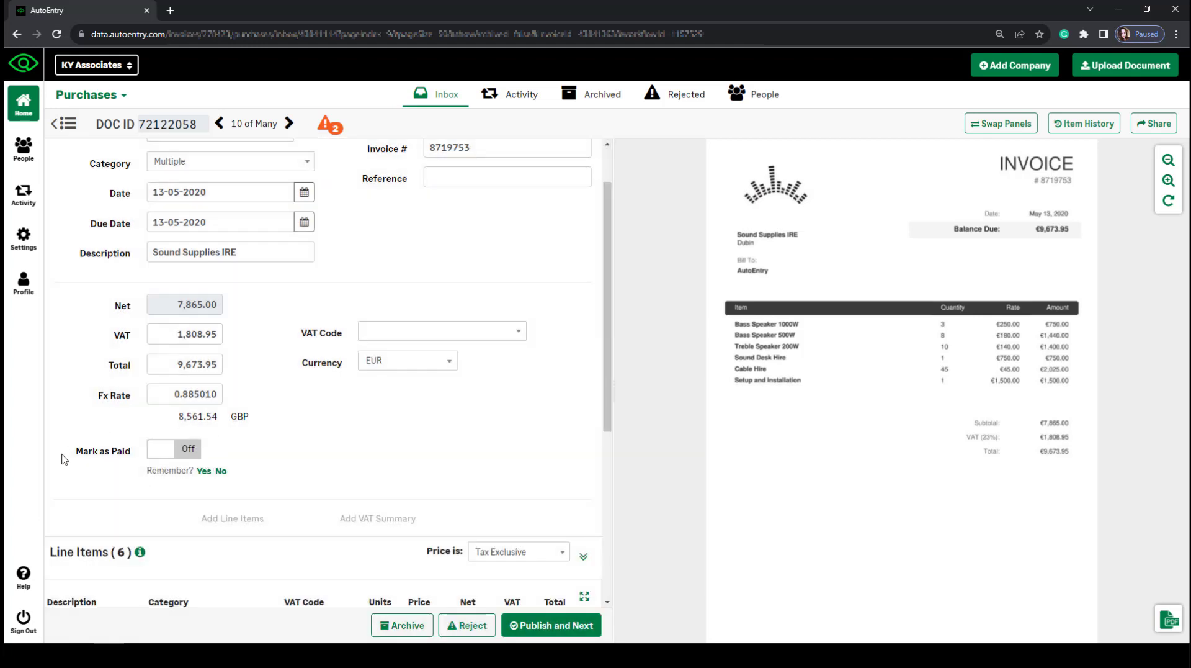
left_click(166, 452)
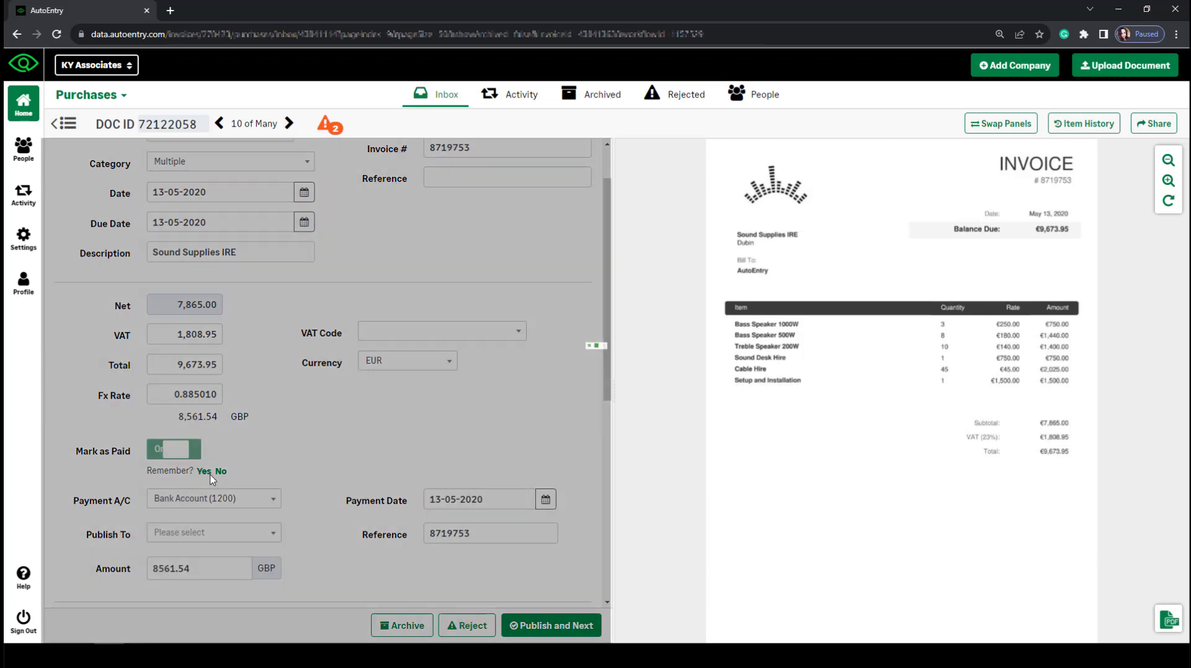
left_click(184, 536)
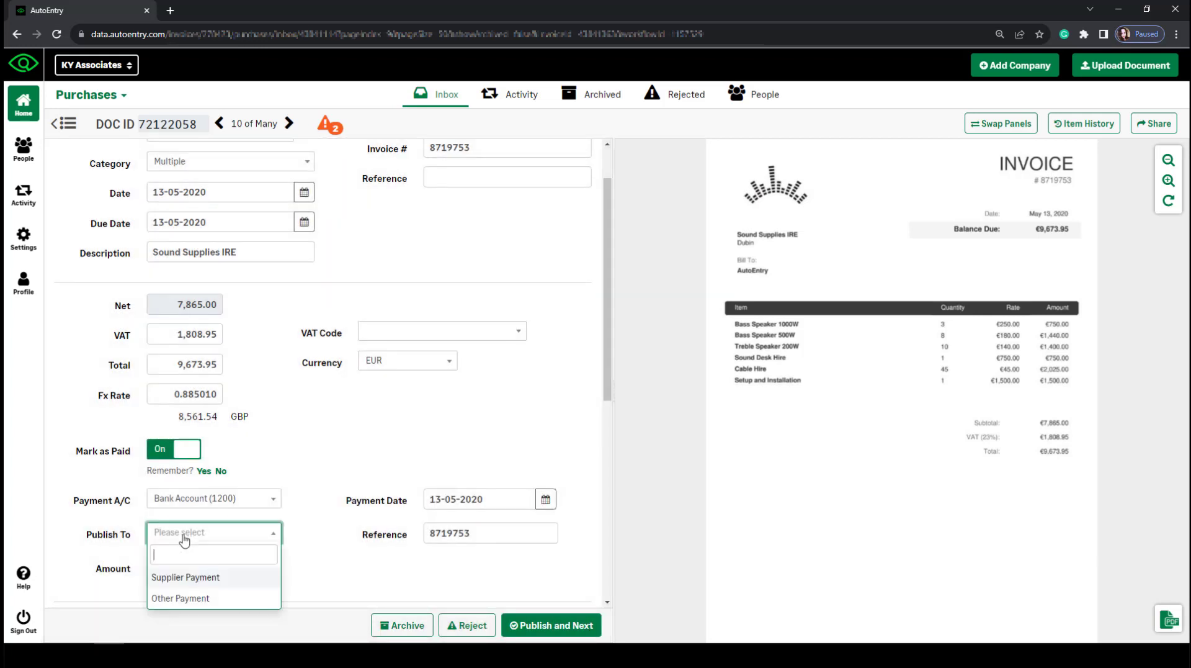
left_click(400, 571)
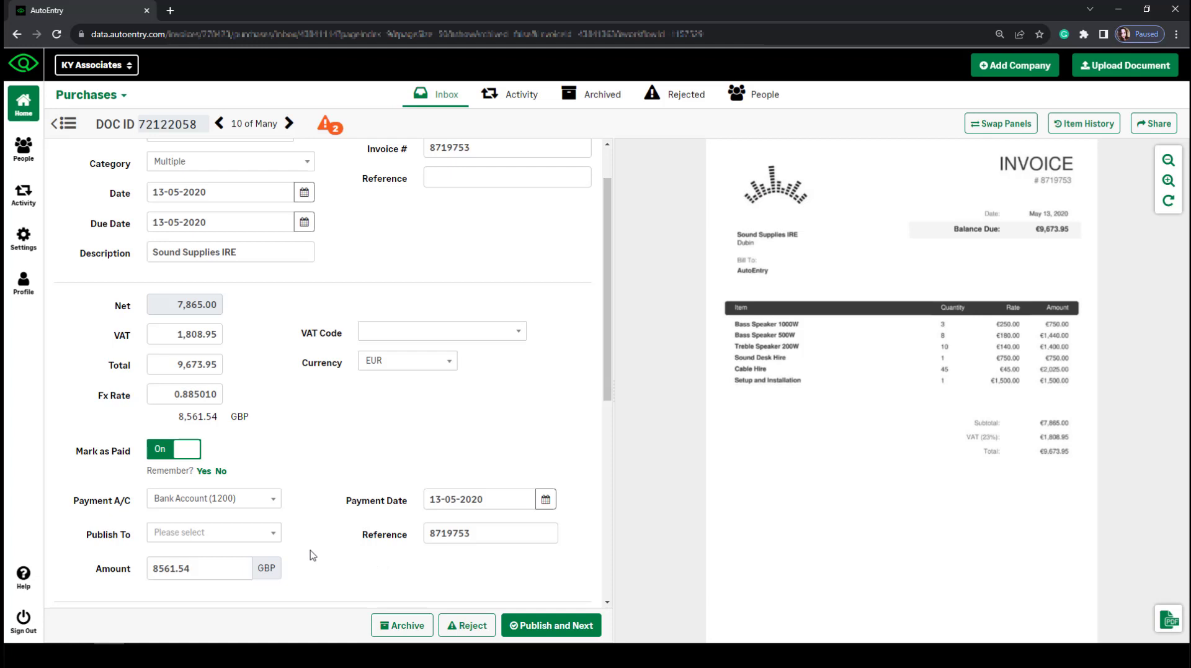
left_click(176, 453)
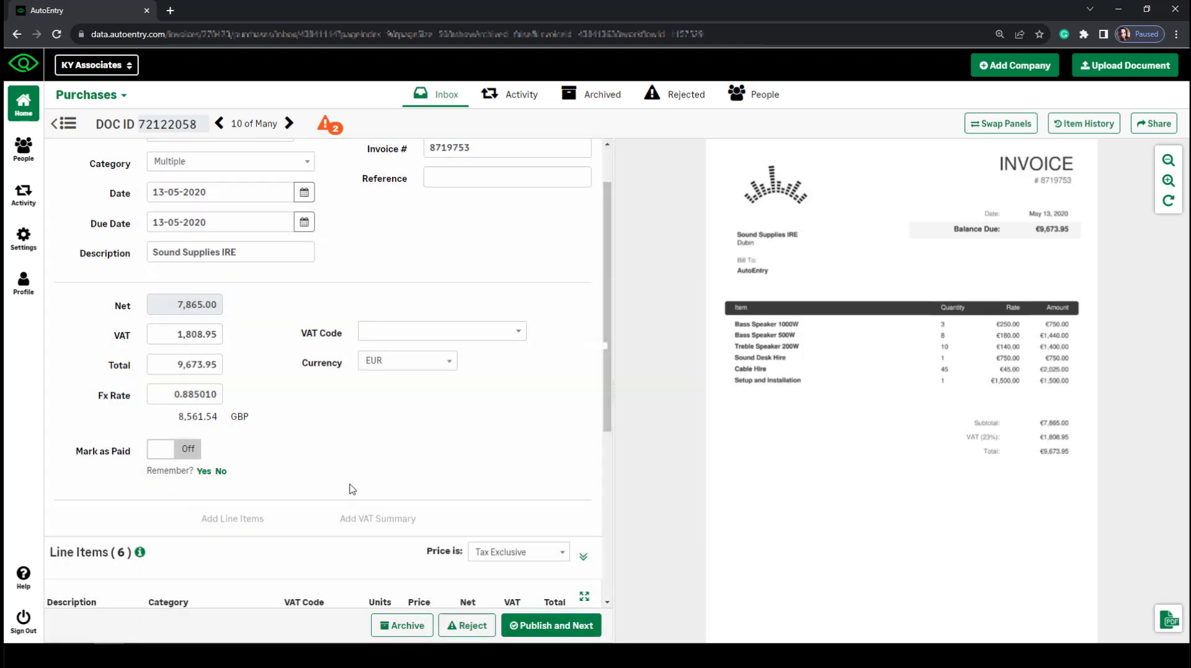
scroll(351, 489, "up", 1)
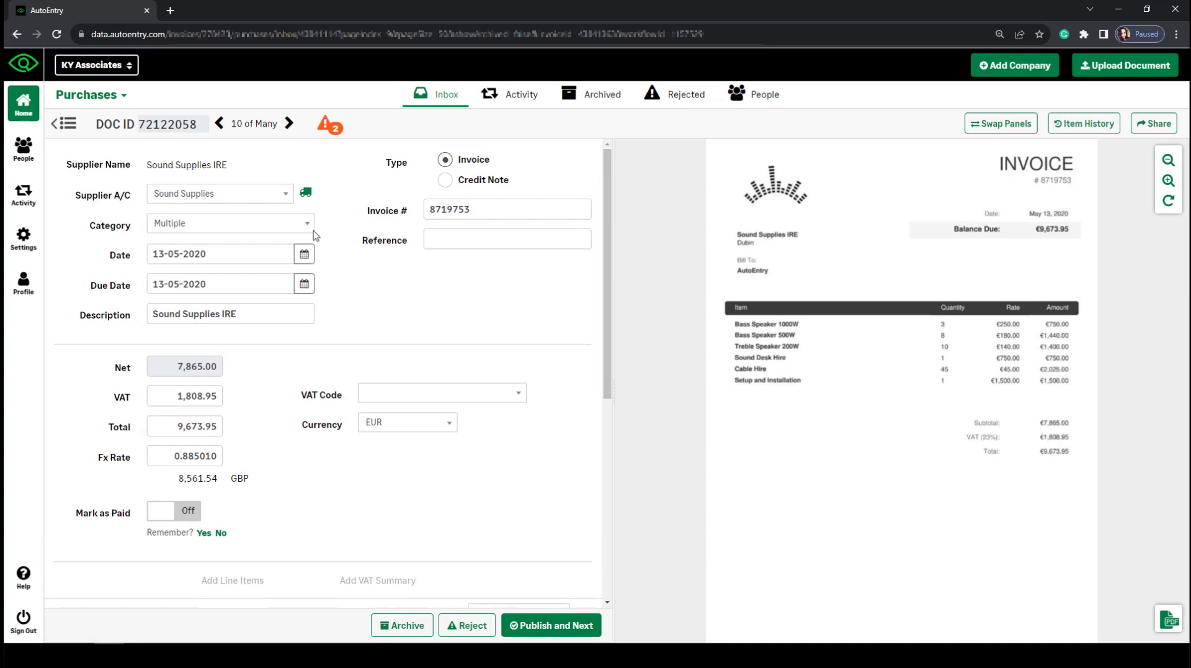
Open the Sound Supplies supplier details in a new tab, then return to the Purchases inbox list.
left_click(306, 194)
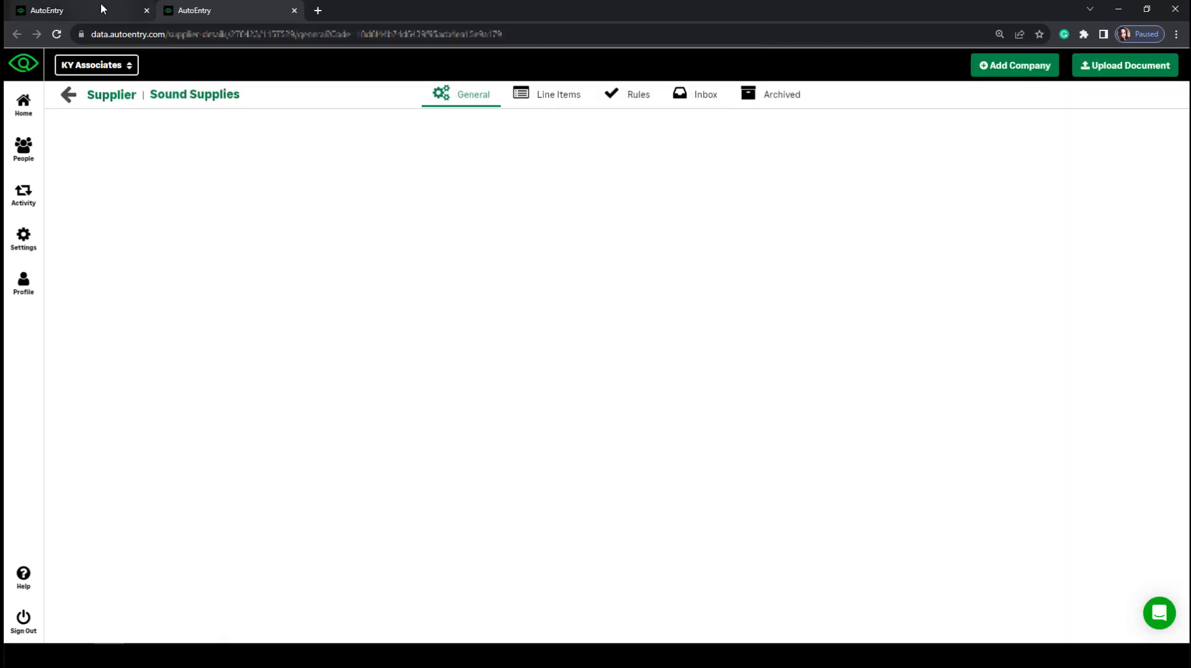
left_click(102, 8)
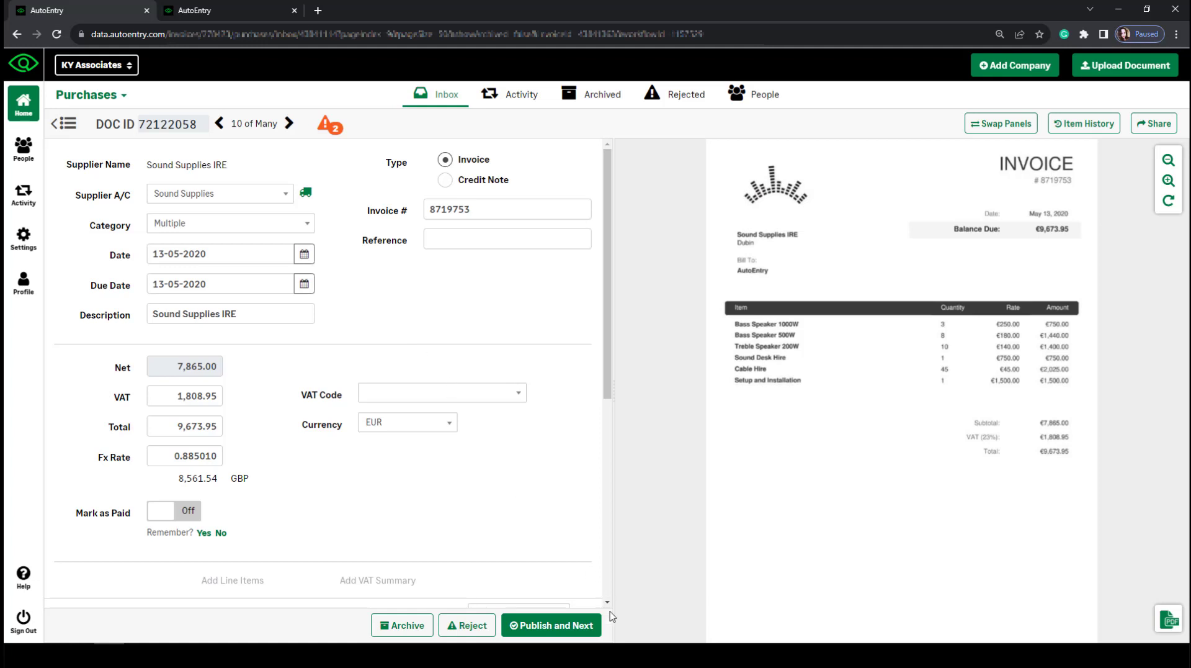
left_click(67, 126)
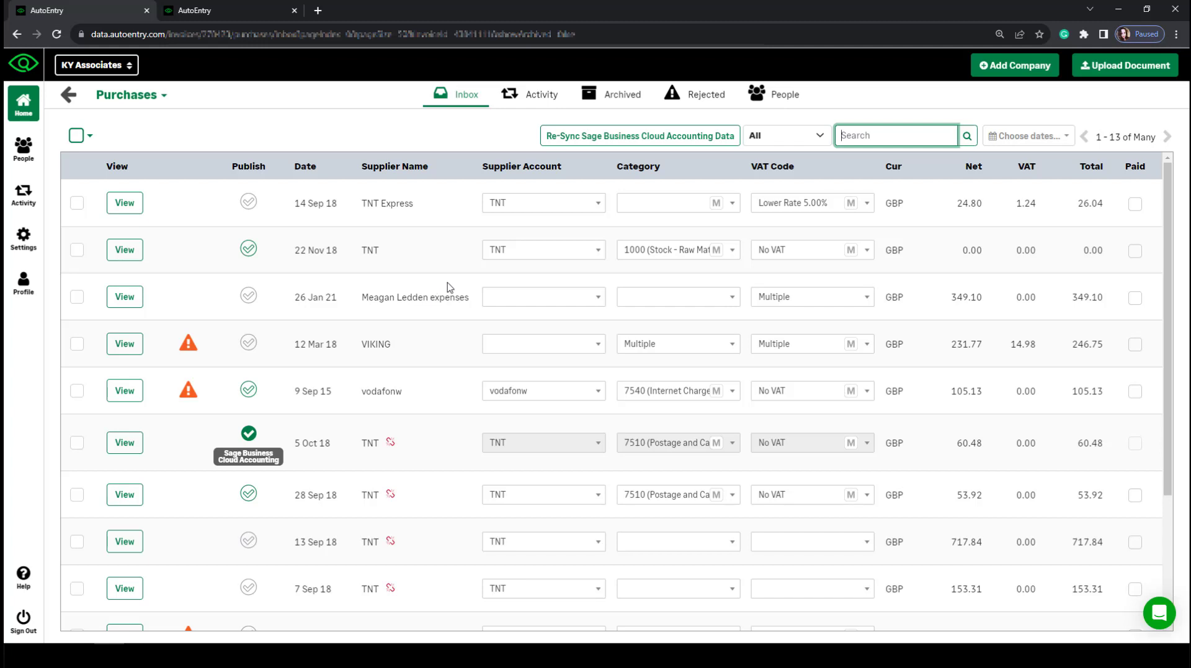
left_click(79, 250)
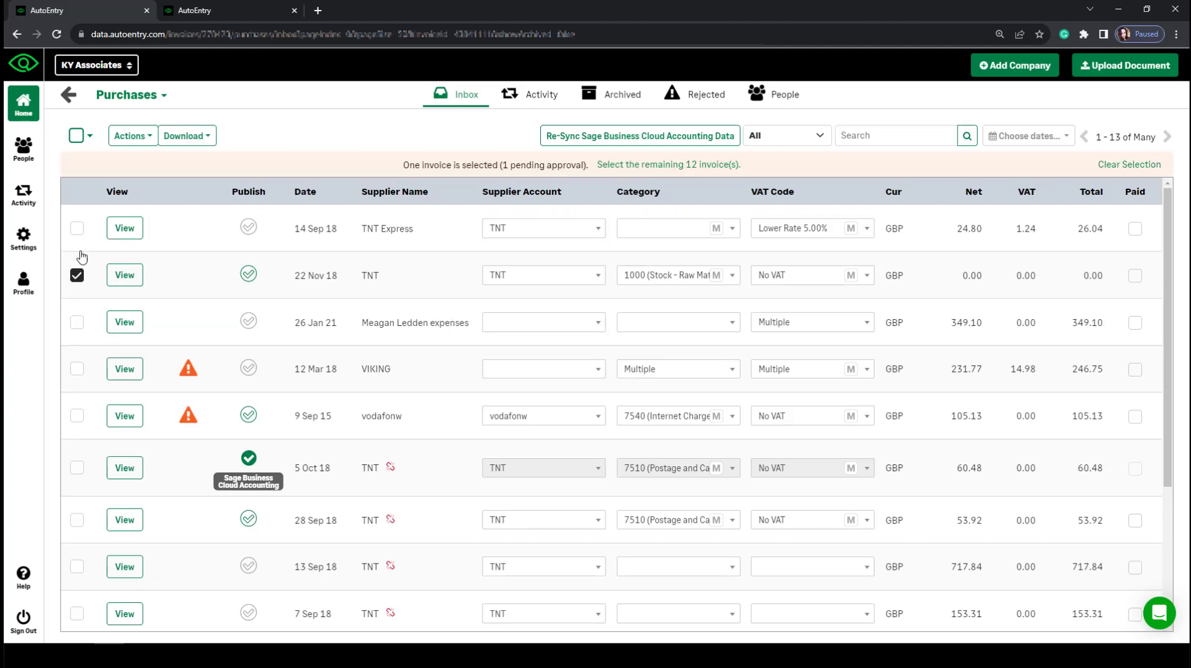
left_click(78, 417)
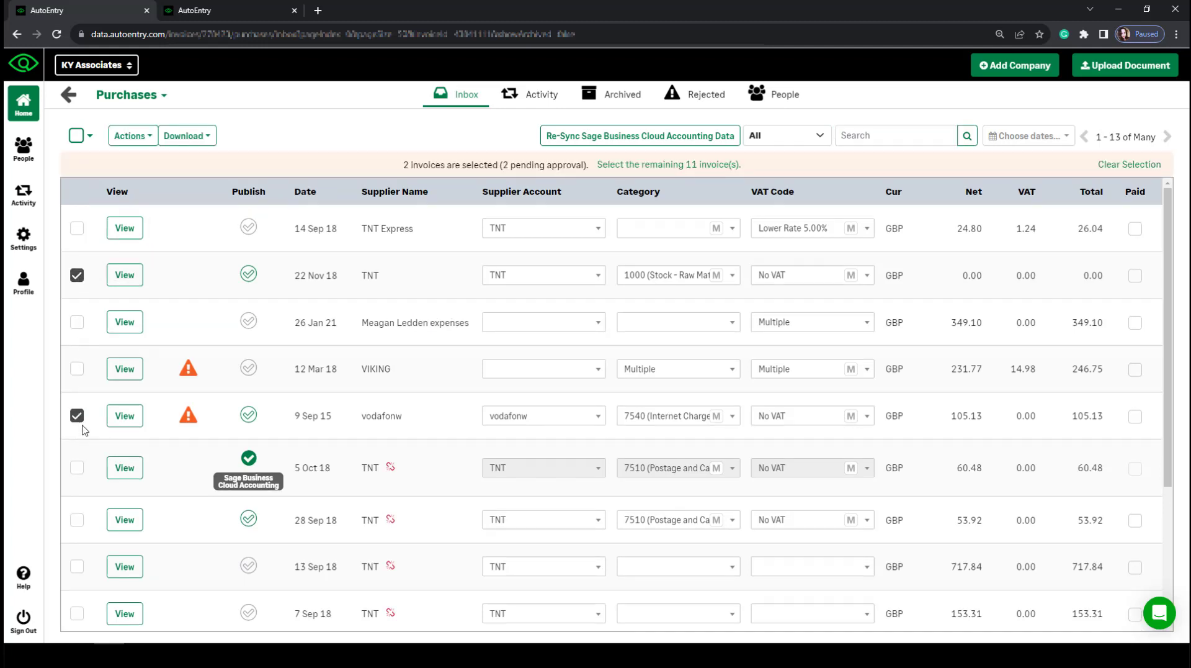
left_click(154, 144)
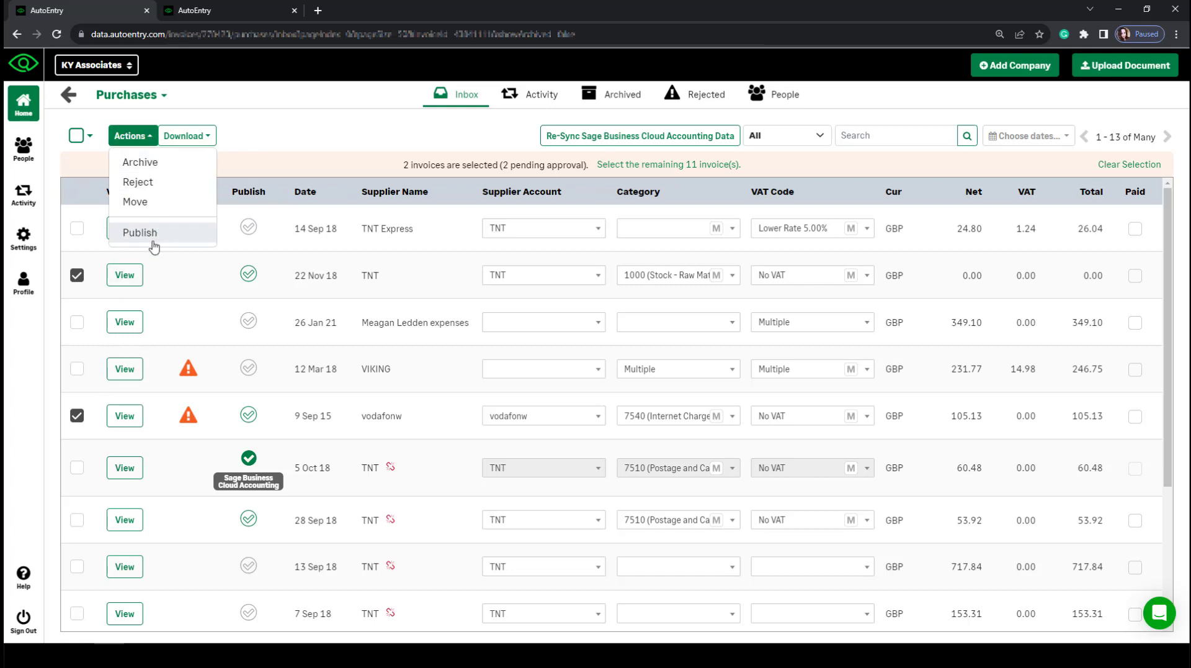
left_click(209, 325)
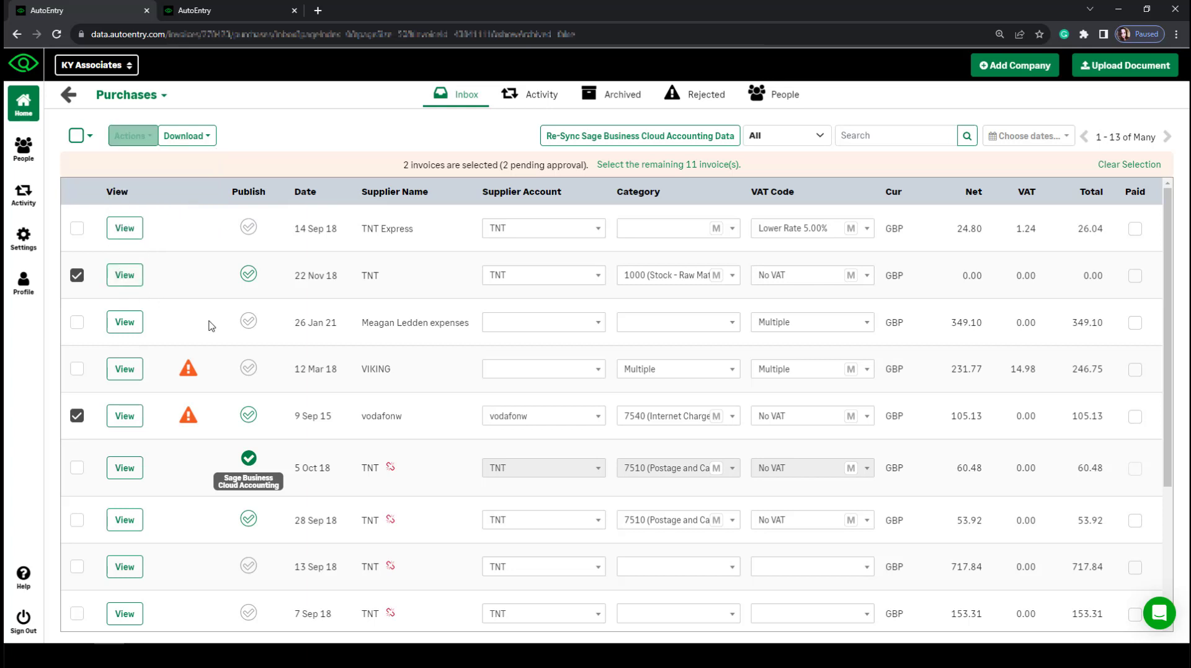
left_click(76, 137)
left_click(83, 208)
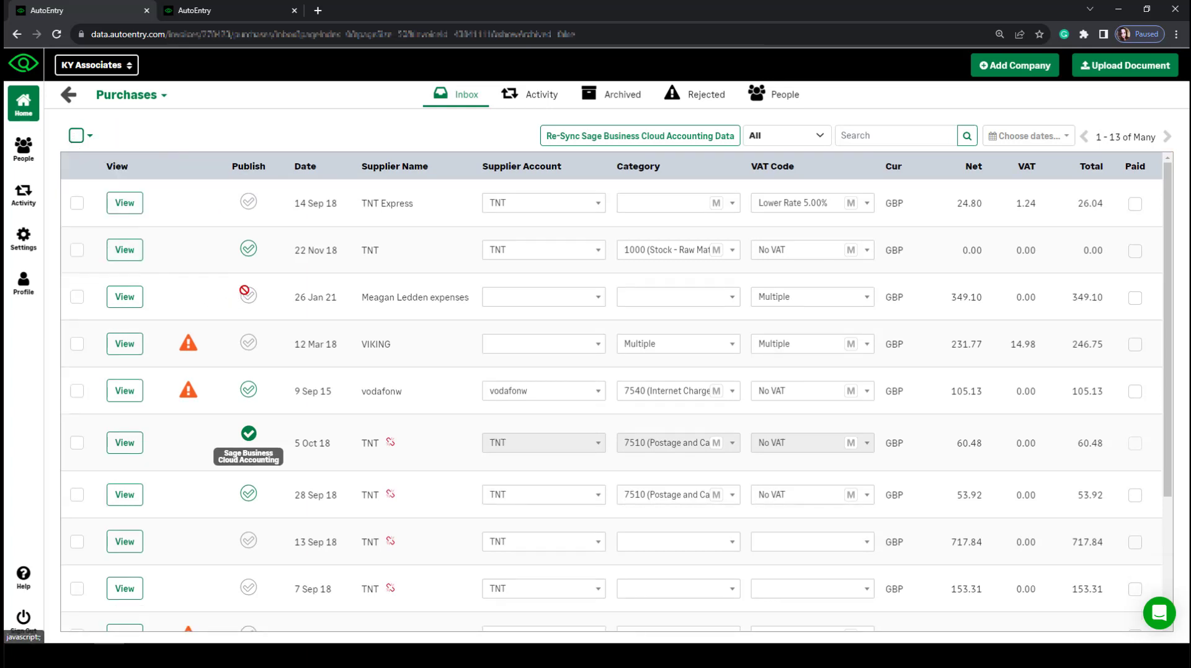
left_click(248, 251)
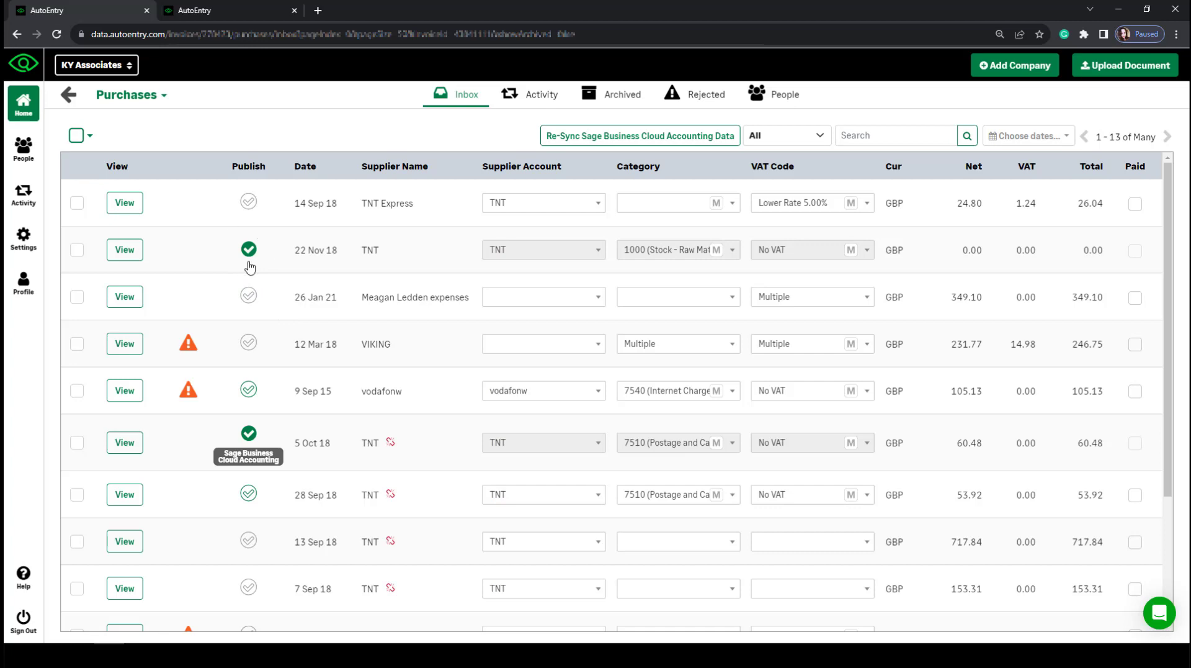
left_click(250, 253)
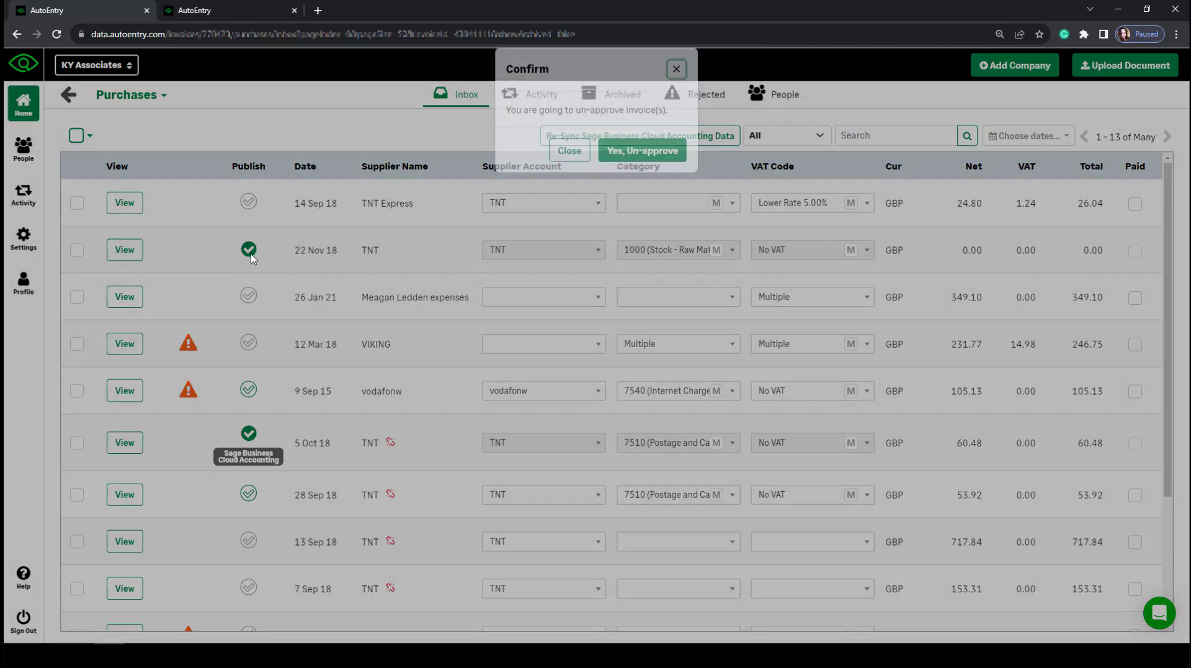
left_click(651, 167)
scroll(319, 468, "down", 1)
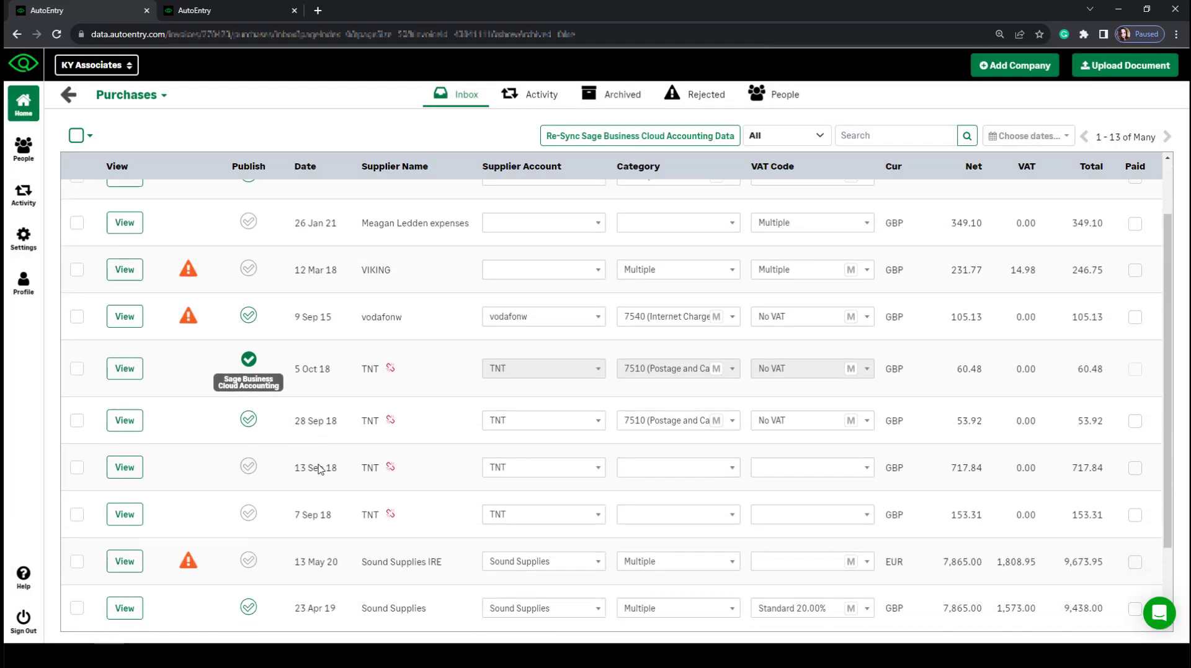
scroll(319, 468, "down", 1)
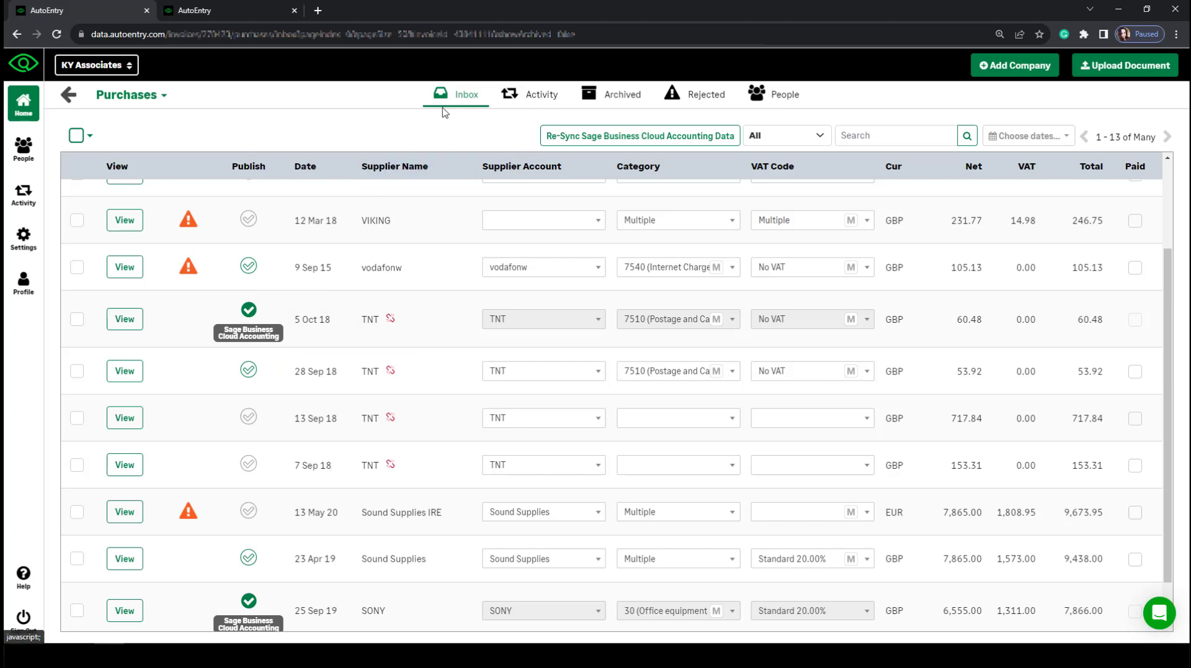
left_click(604, 100)
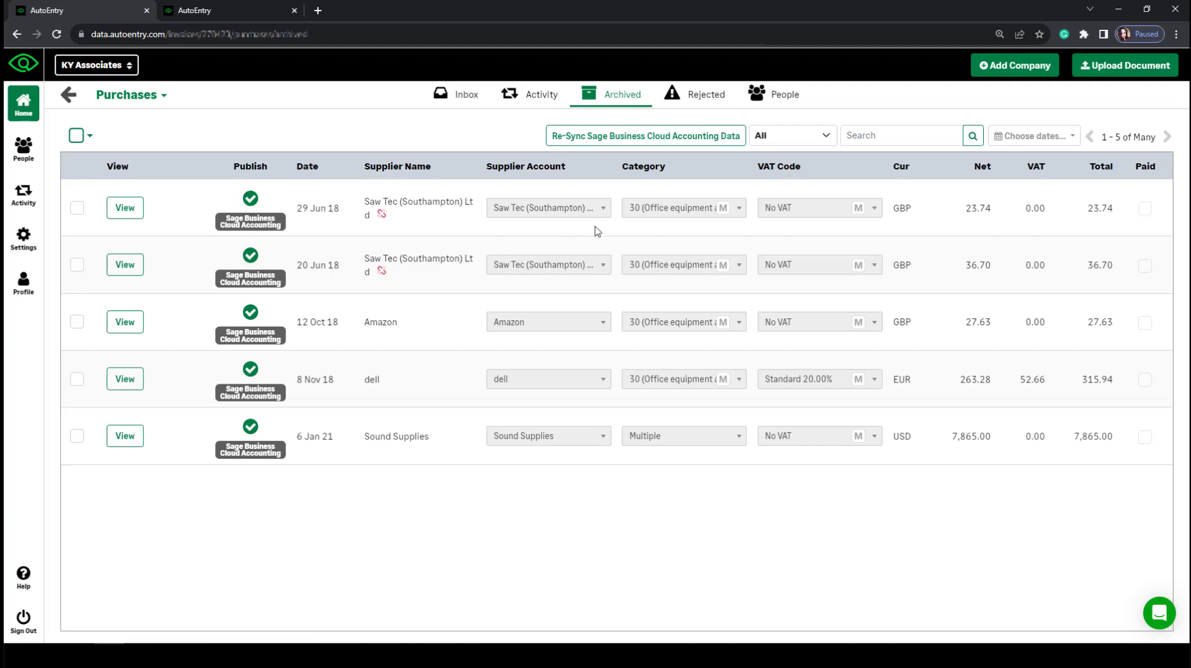
left_click(702, 98)
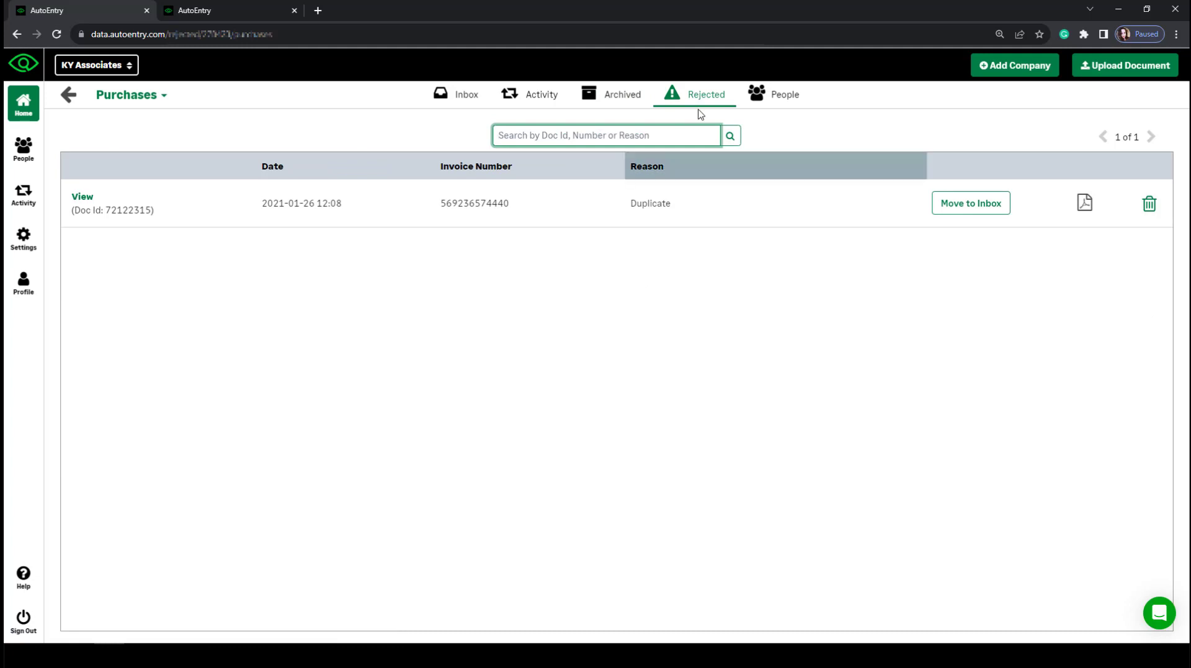
double_click(662, 205)
left_click(624, 299)
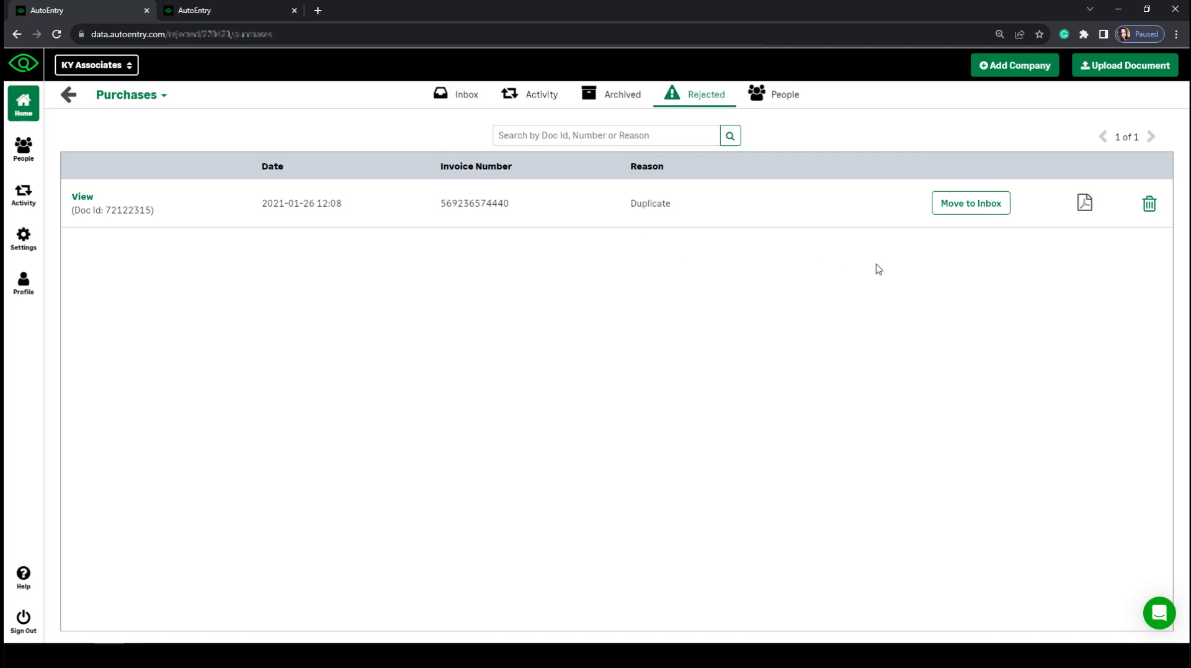
left_click(956, 211)
left_click(439, 97)
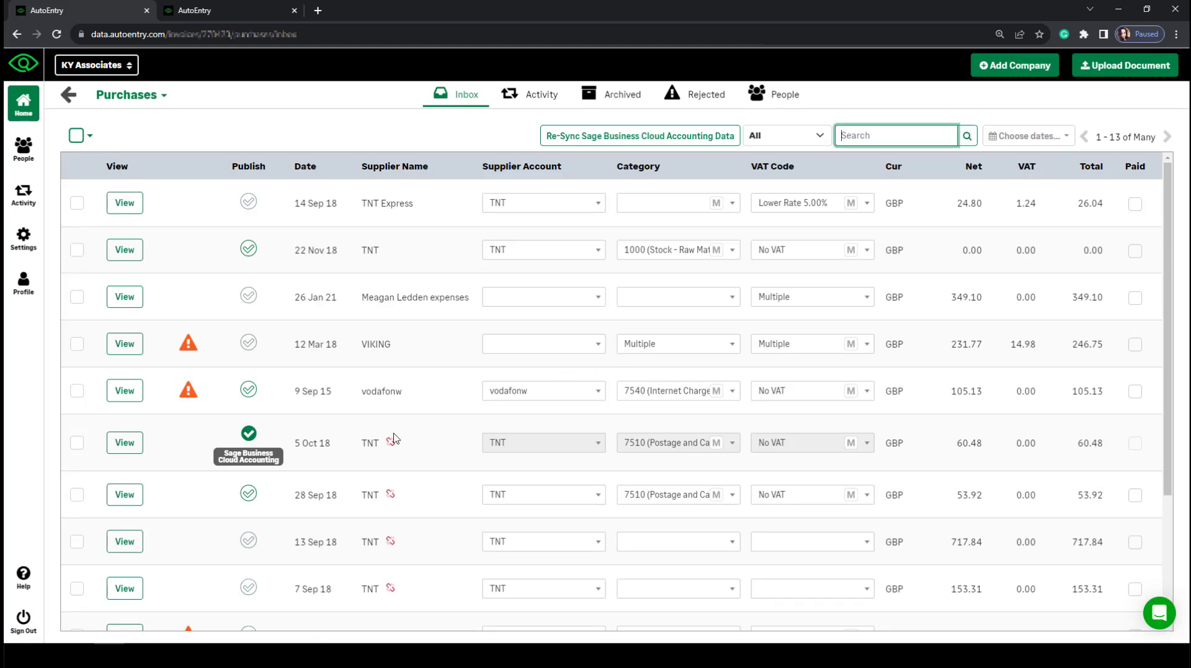
Read the VIKING invoice's warning information, then go back to the KY Associates dashboard.
left_click(189, 343)
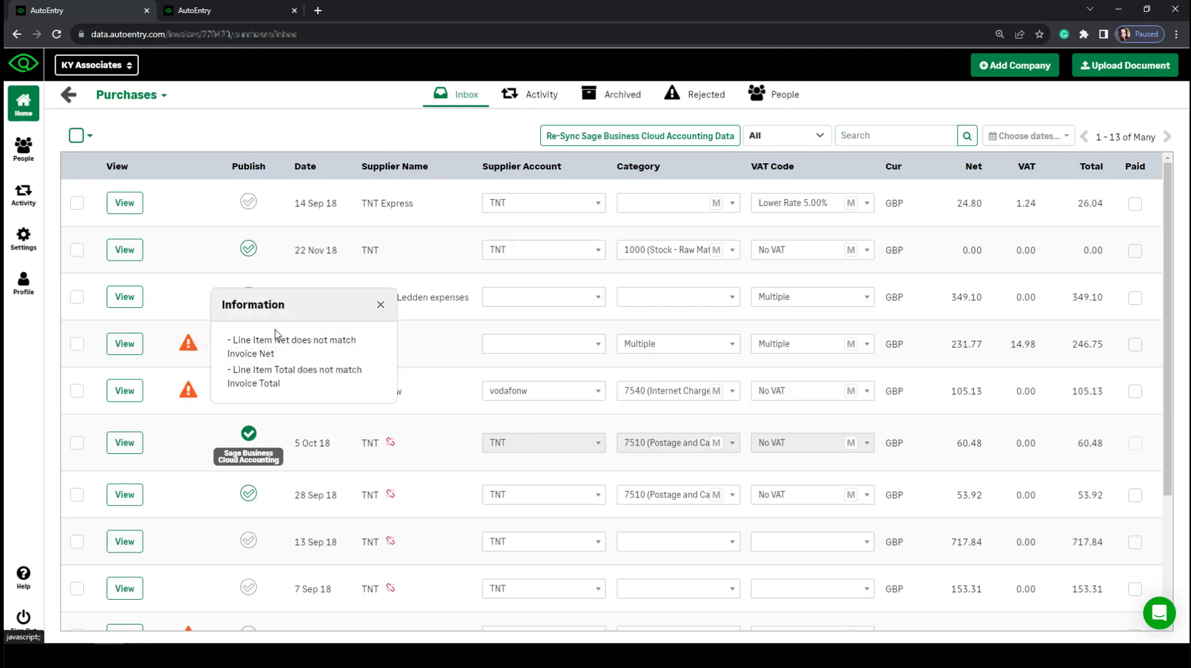
left_click(429, 351)
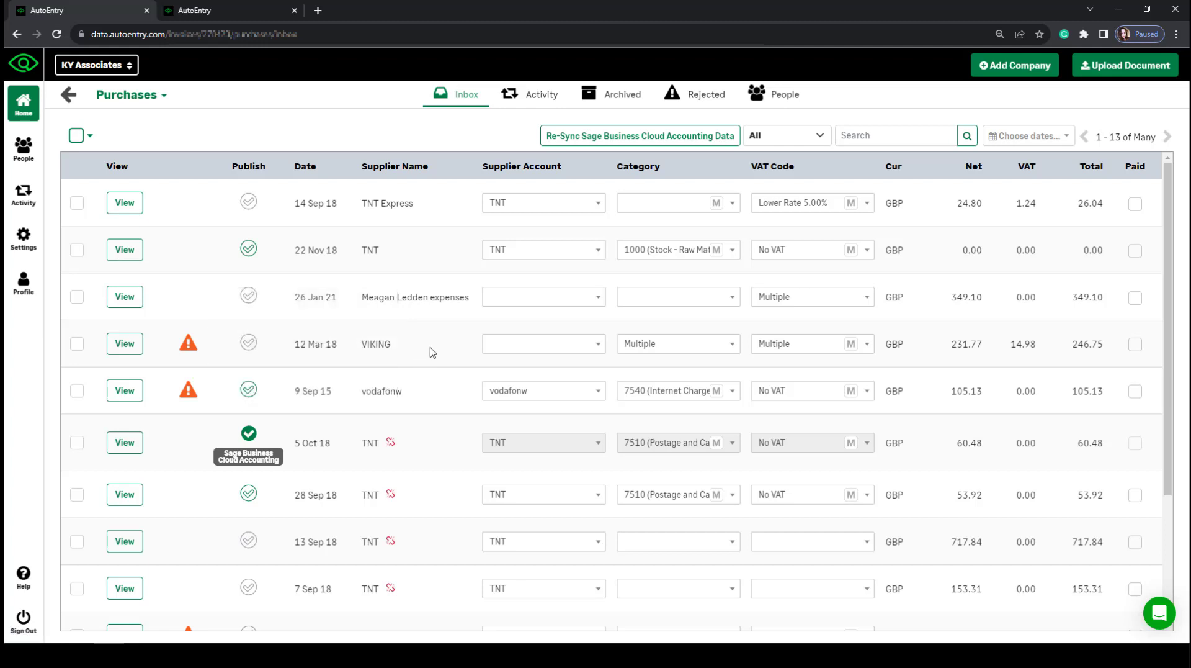
left_click(66, 101)
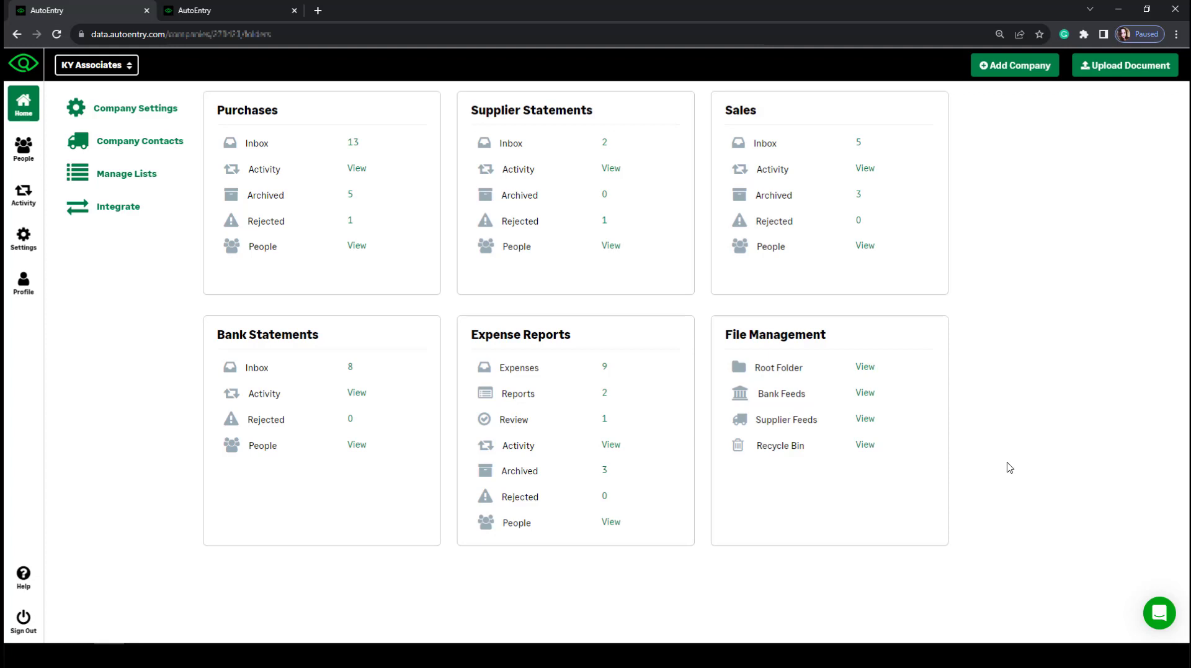
Open the Supplier Statements inbox, leaving the TNT Express statement on supplier account TNT.
left_click(506, 146)
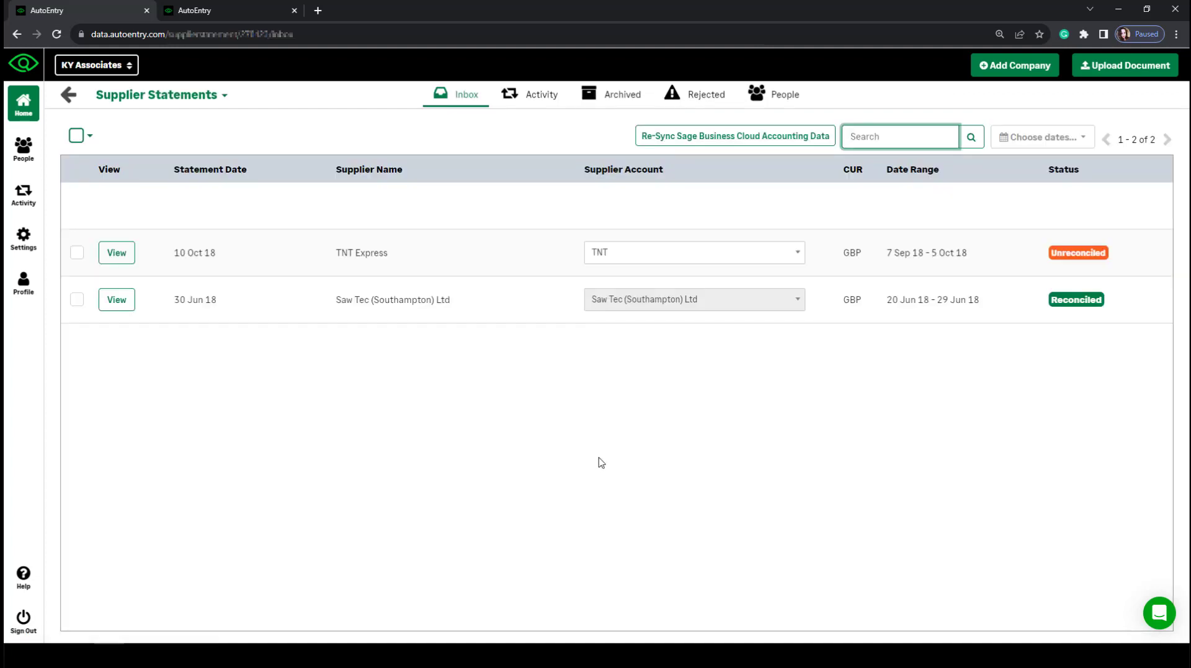
left_click(670, 252)
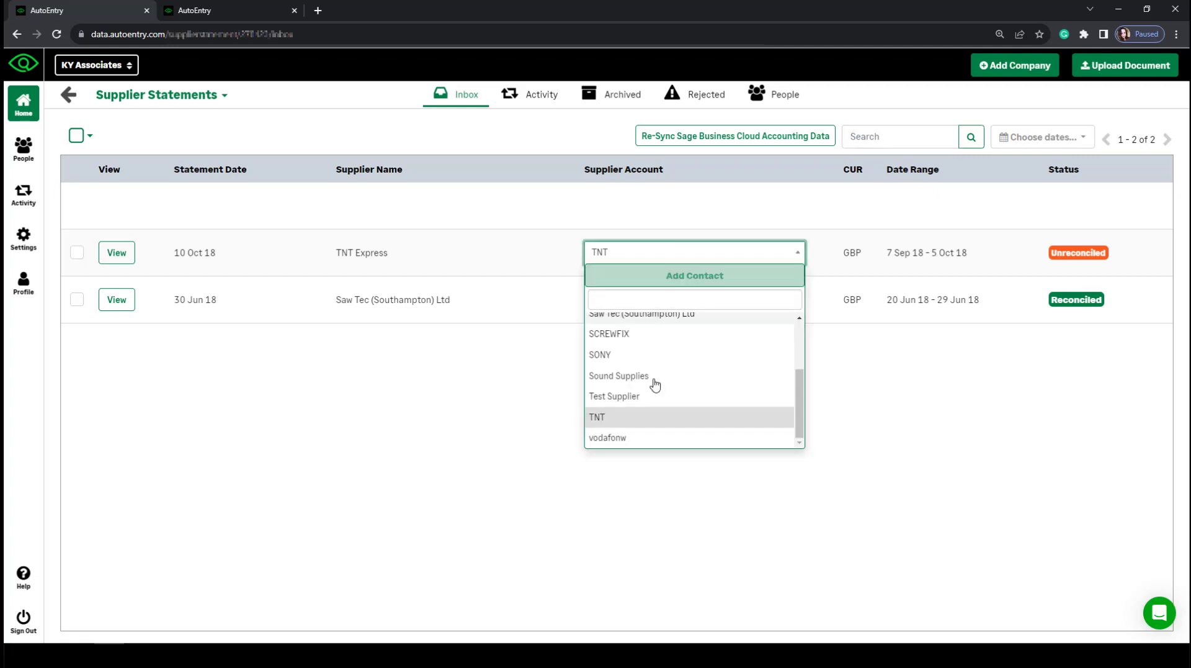
left_click(654, 419)
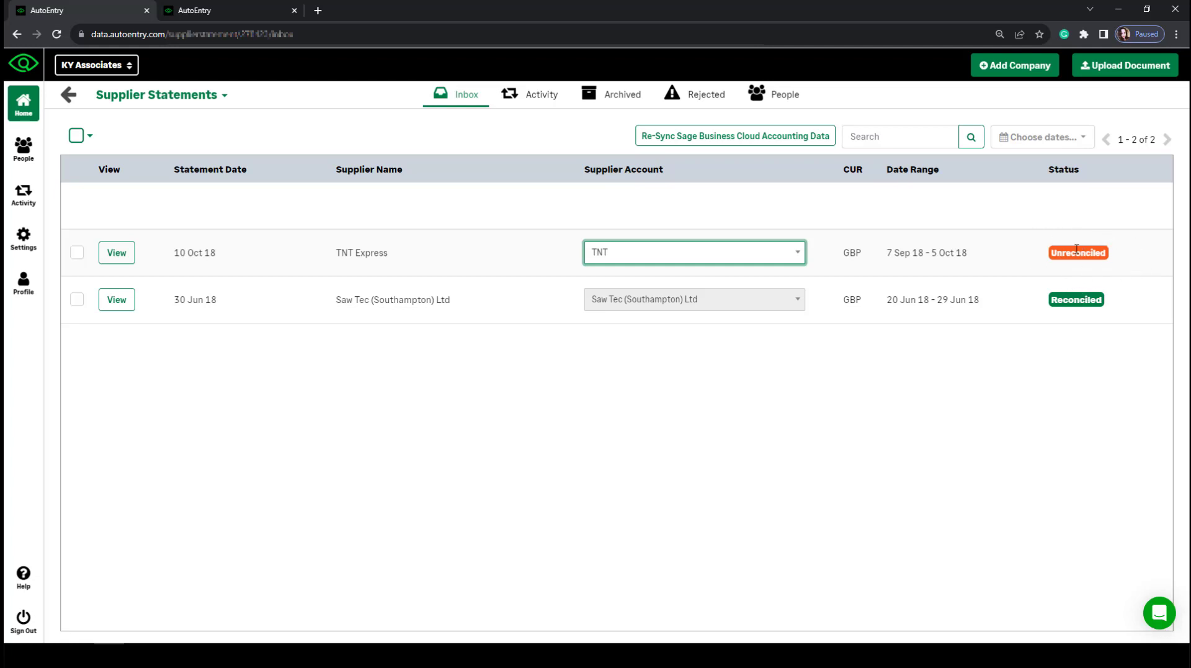
left_click(1037, 243)
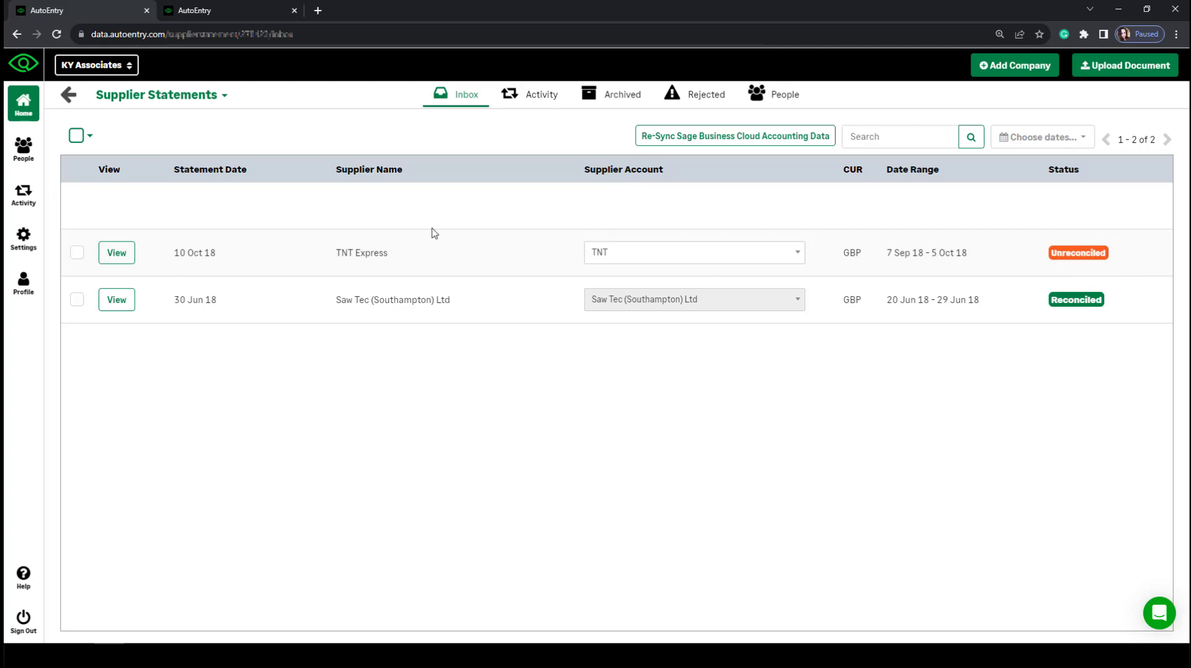
Ignore the TNT Express statement's unmatched 14-09-2018 line for 26.04 during reconciliation.
left_click(123, 255)
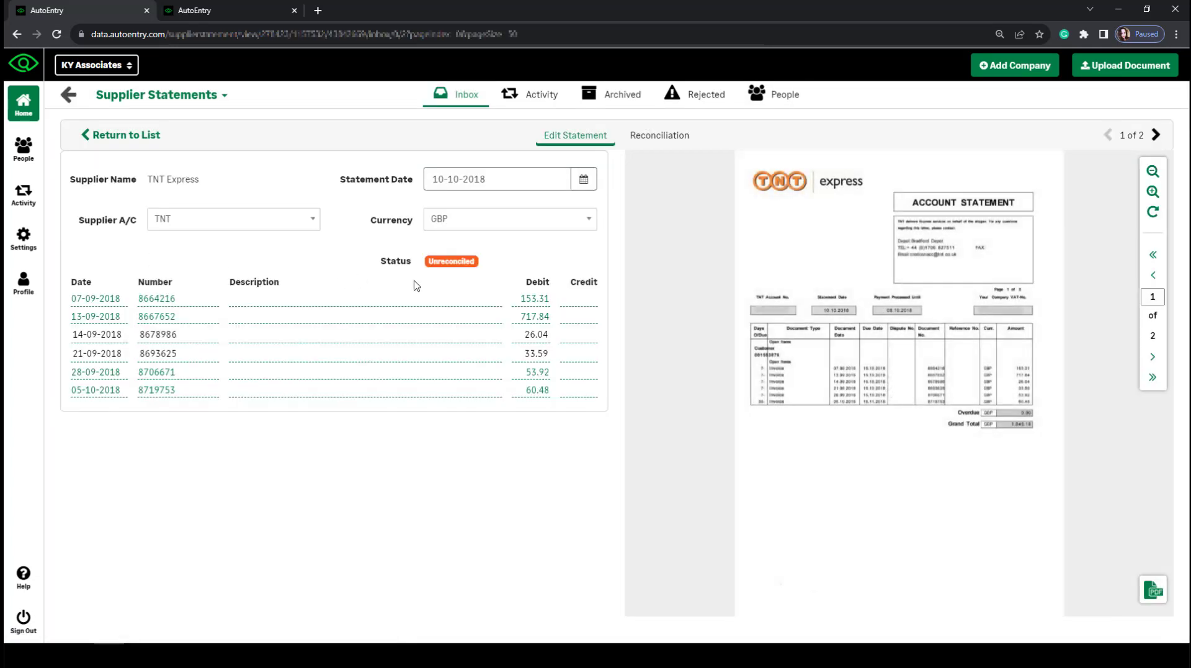
left_click(661, 141)
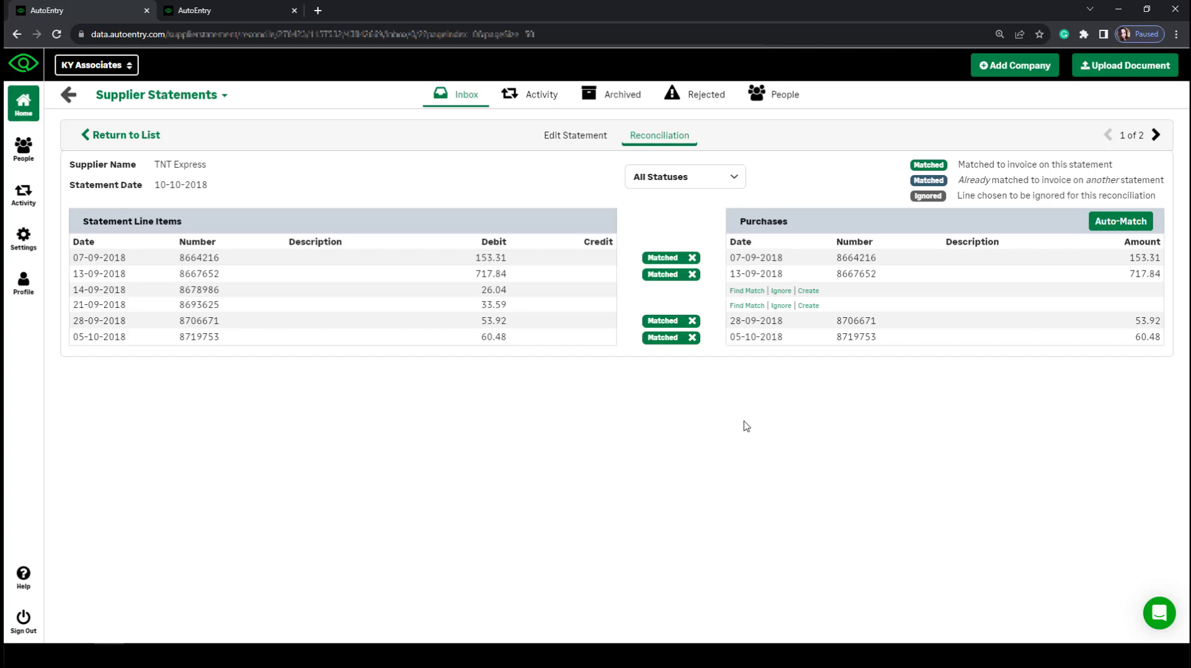
left_click(753, 291)
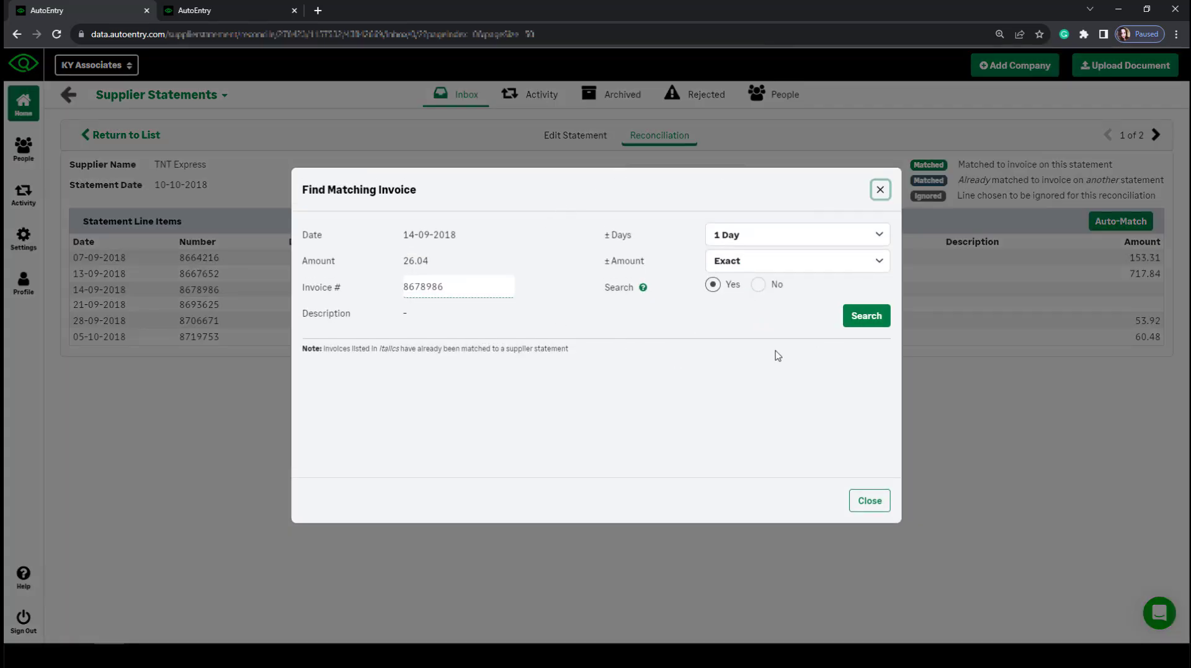
left_click(882, 190)
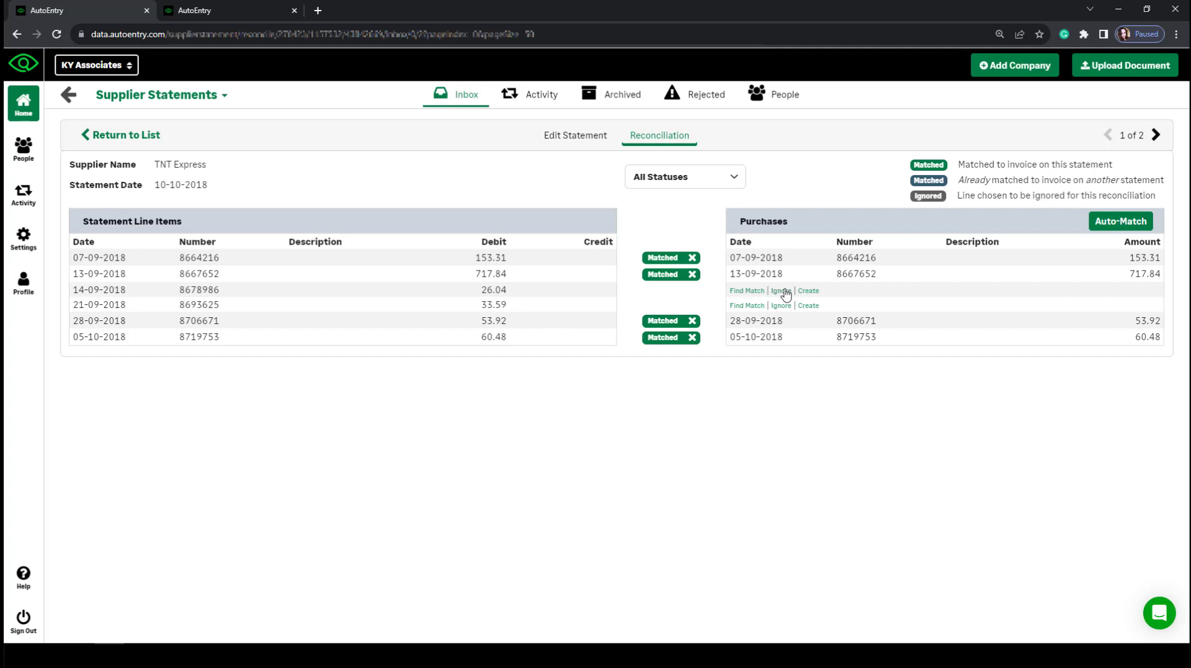
left_click(783, 291)
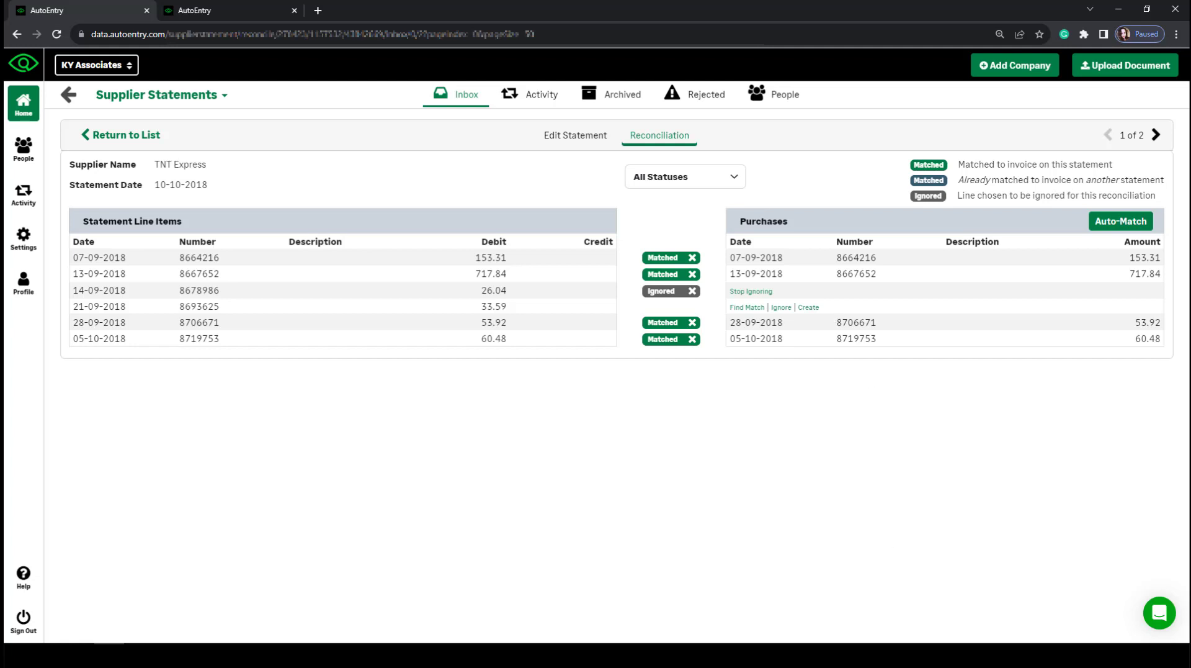
left_click(90, 141)
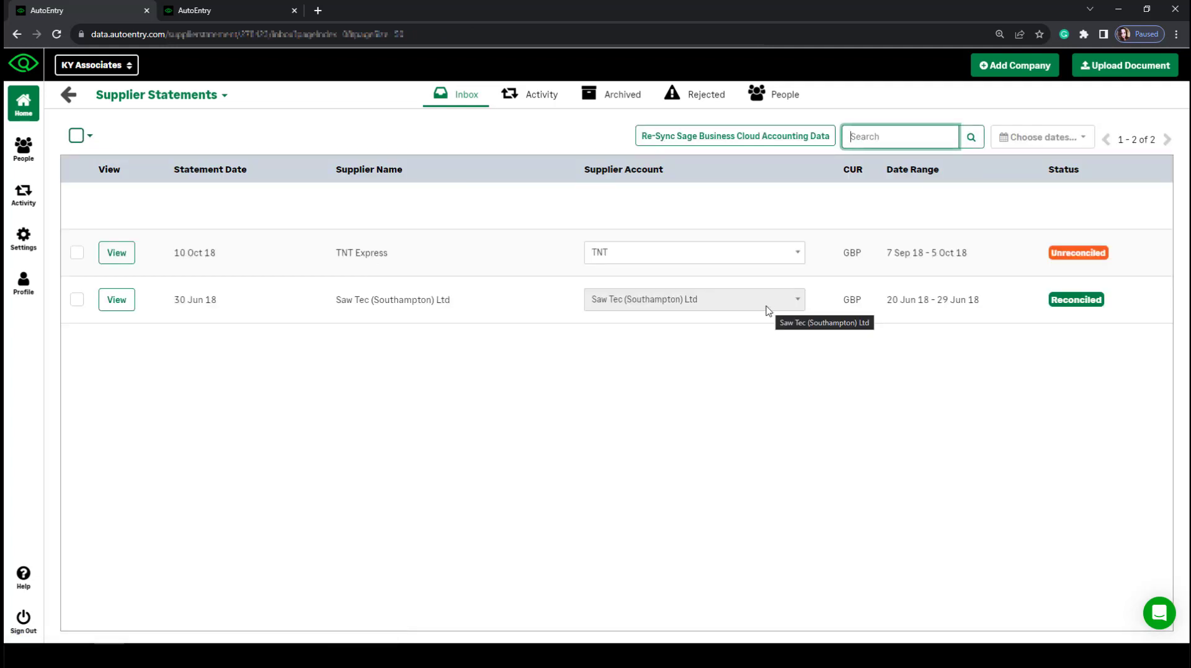
Archive the Saw Tec (Southampton) Ltd statement and return to the company dashboard.
left_click(77, 300)
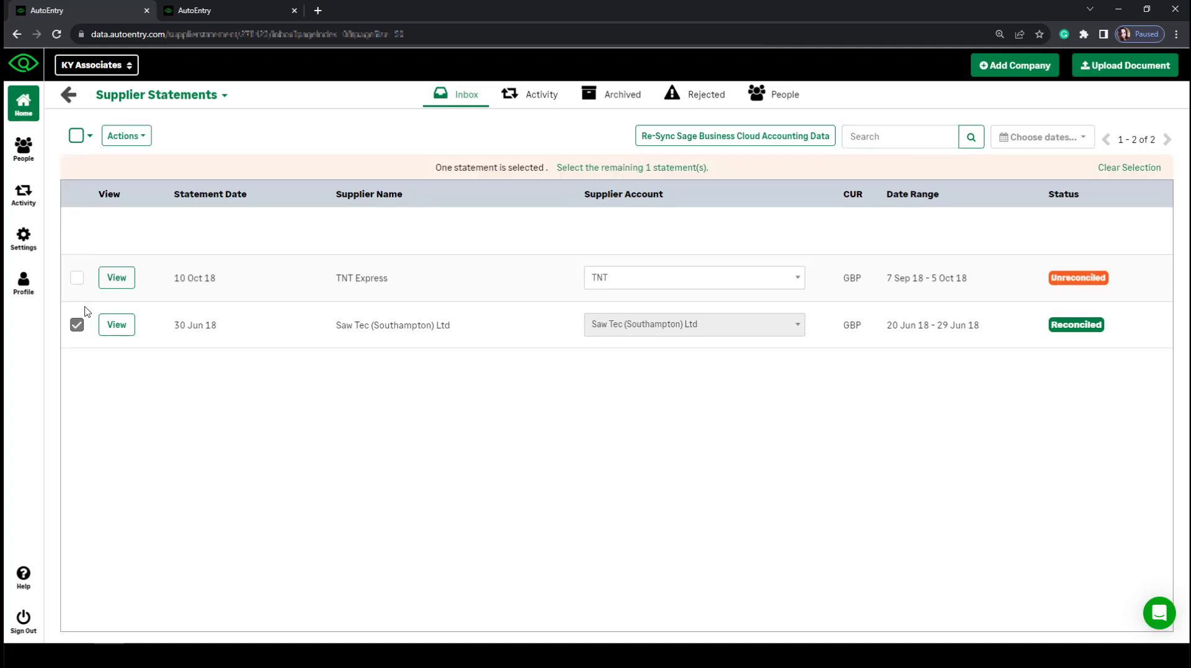
left_click(126, 136)
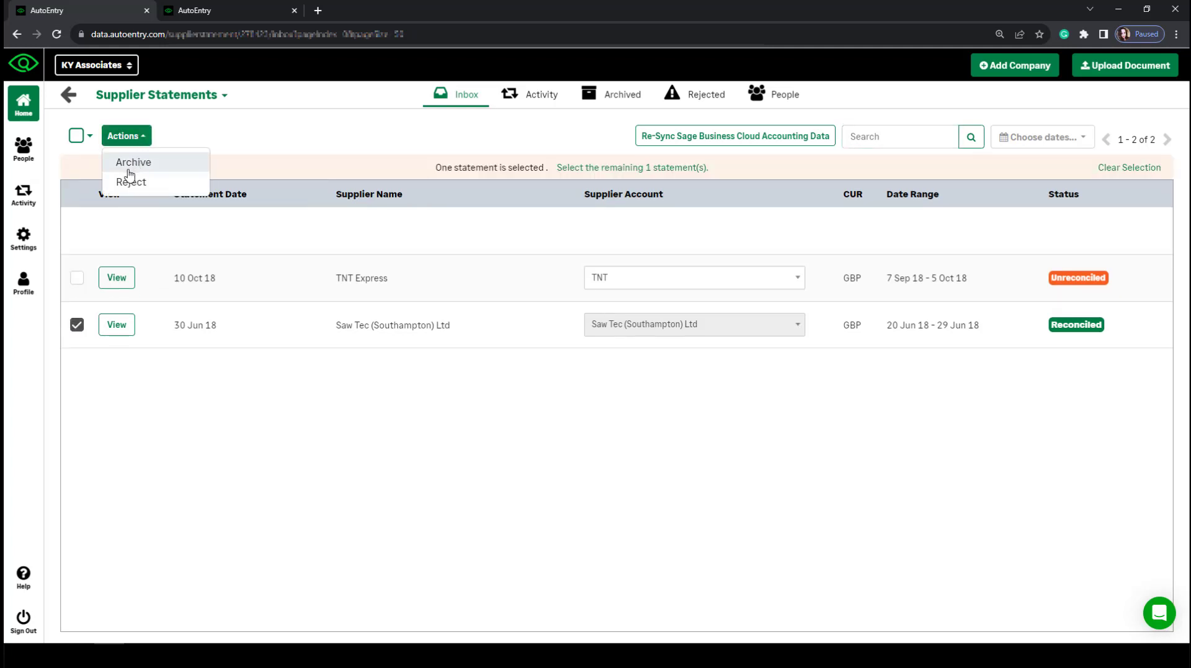
left_click(160, 161)
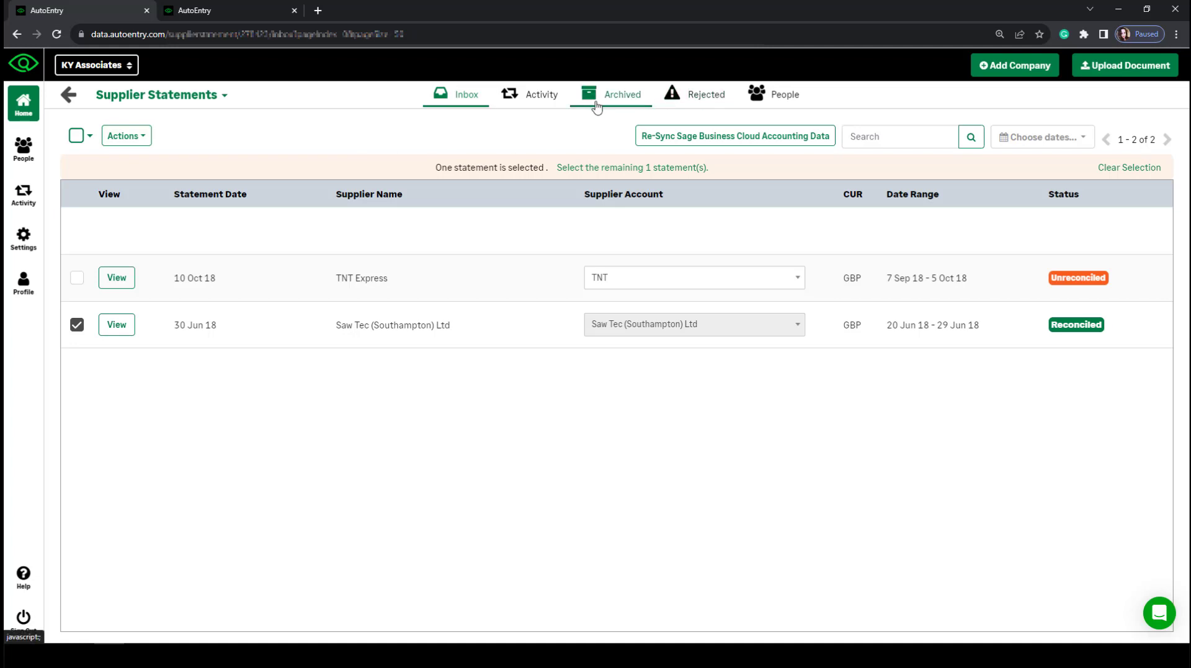
left_click(69, 96)
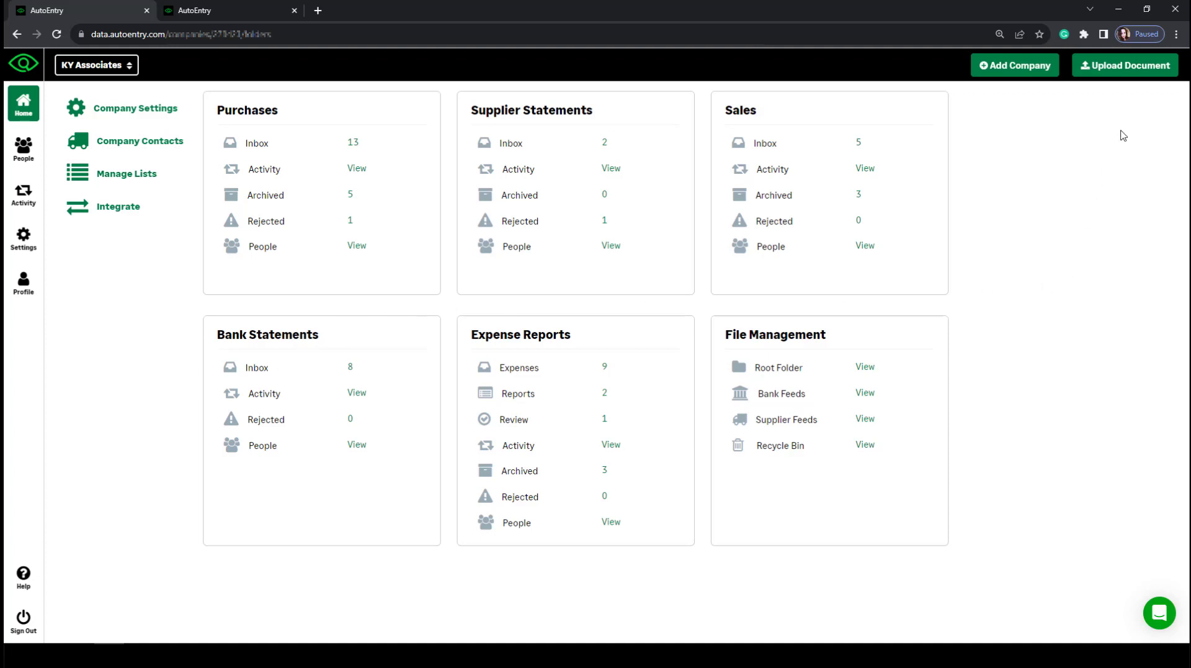
left_click(1127, 67)
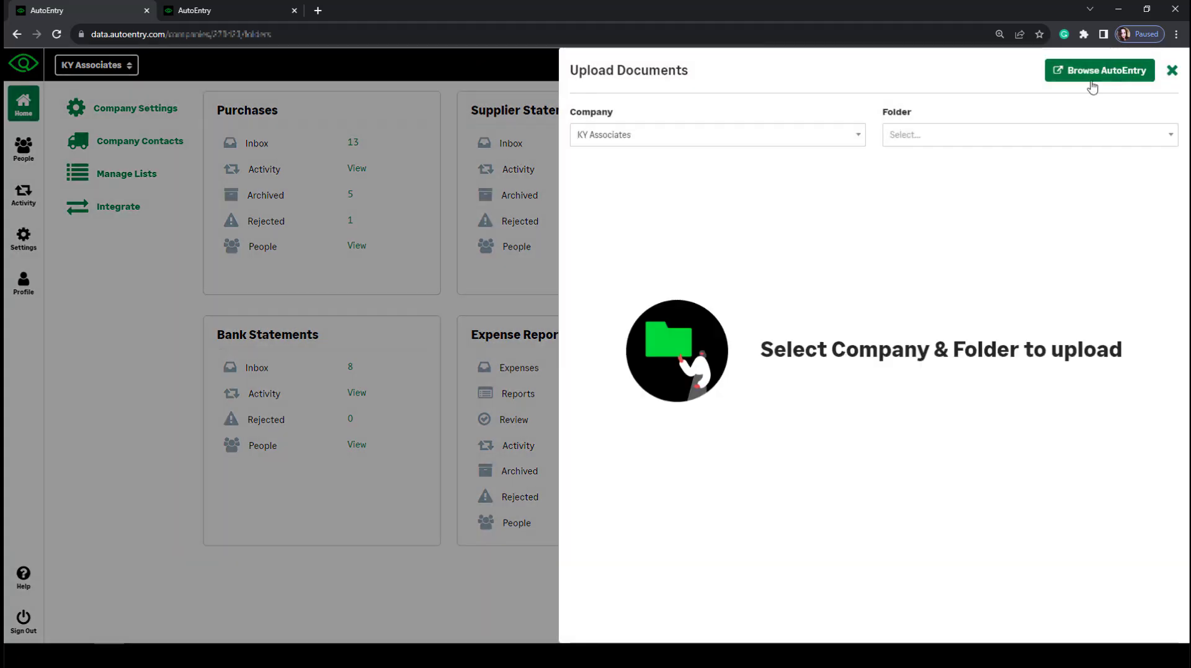
left_click(904, 134)
left_click(924, 265)
scroll(951, 338, "down", 1)
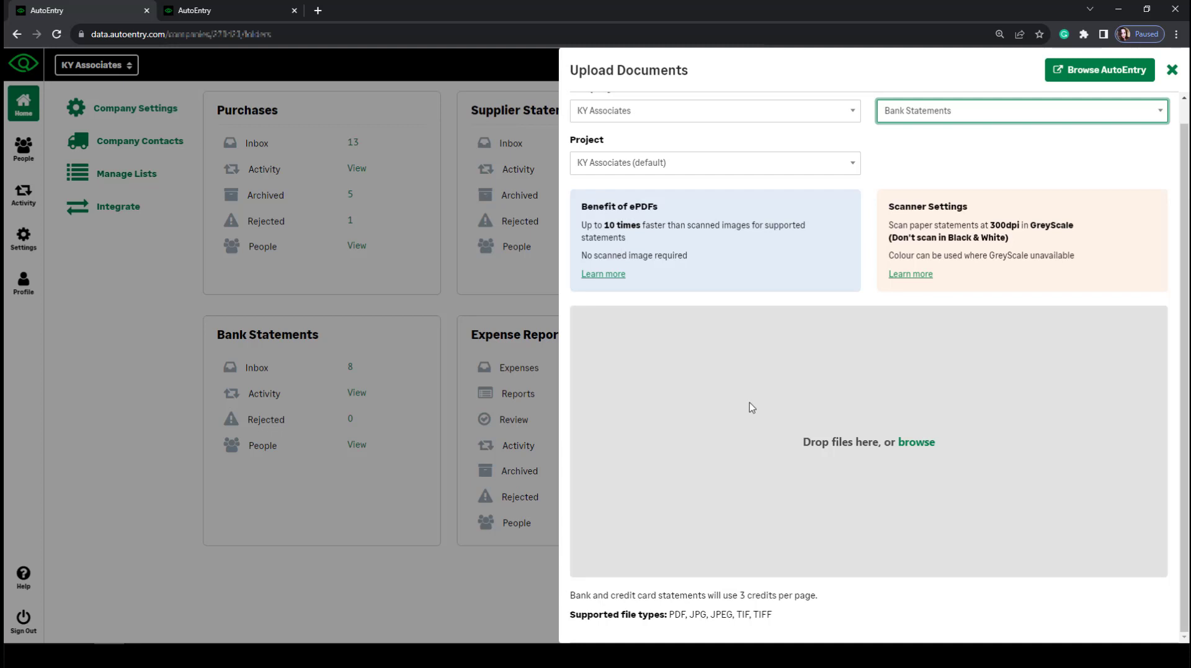
scroll(748, 397, "up", 1)
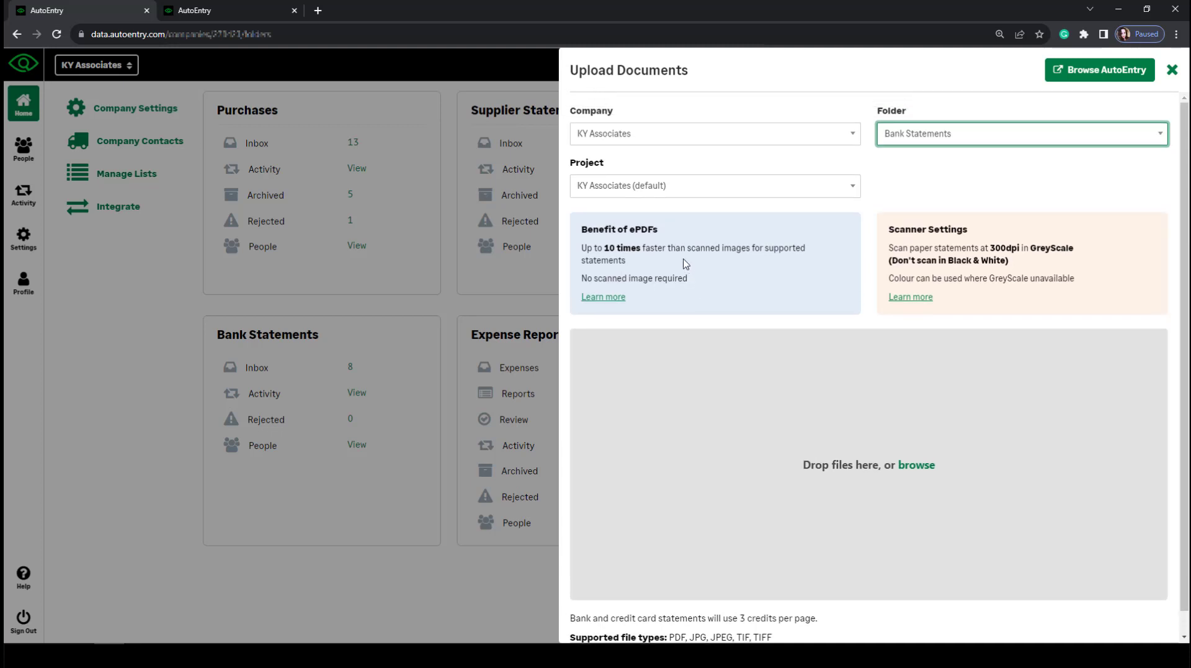
left_click(647, 193)
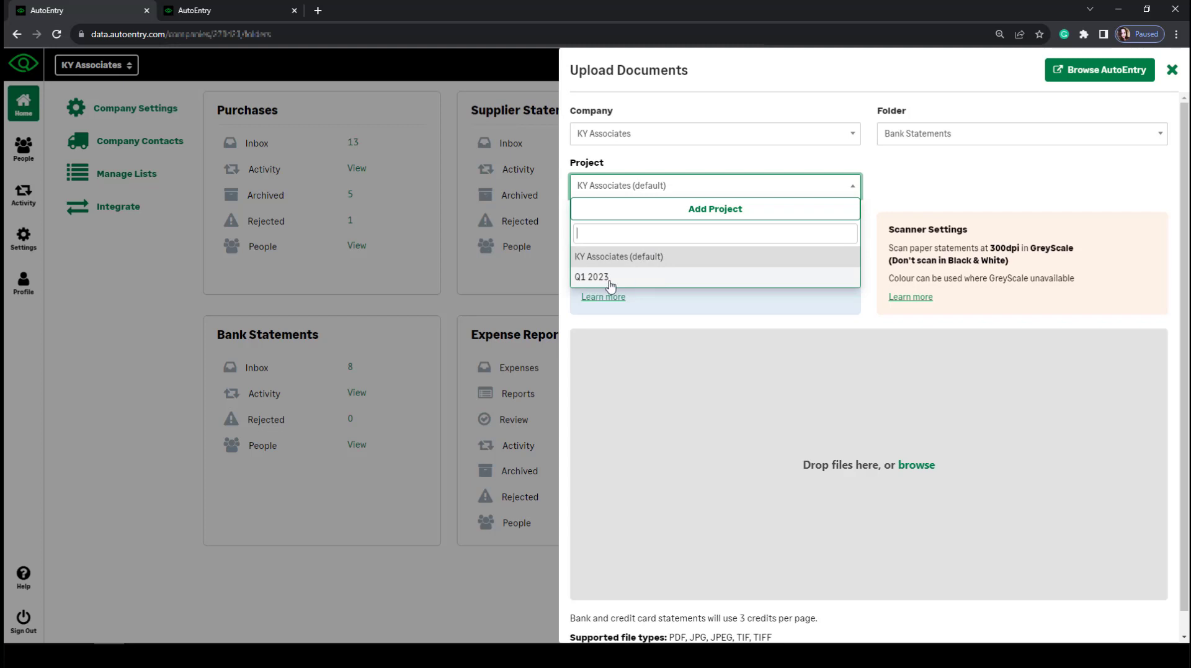
left_click(1006, 172)
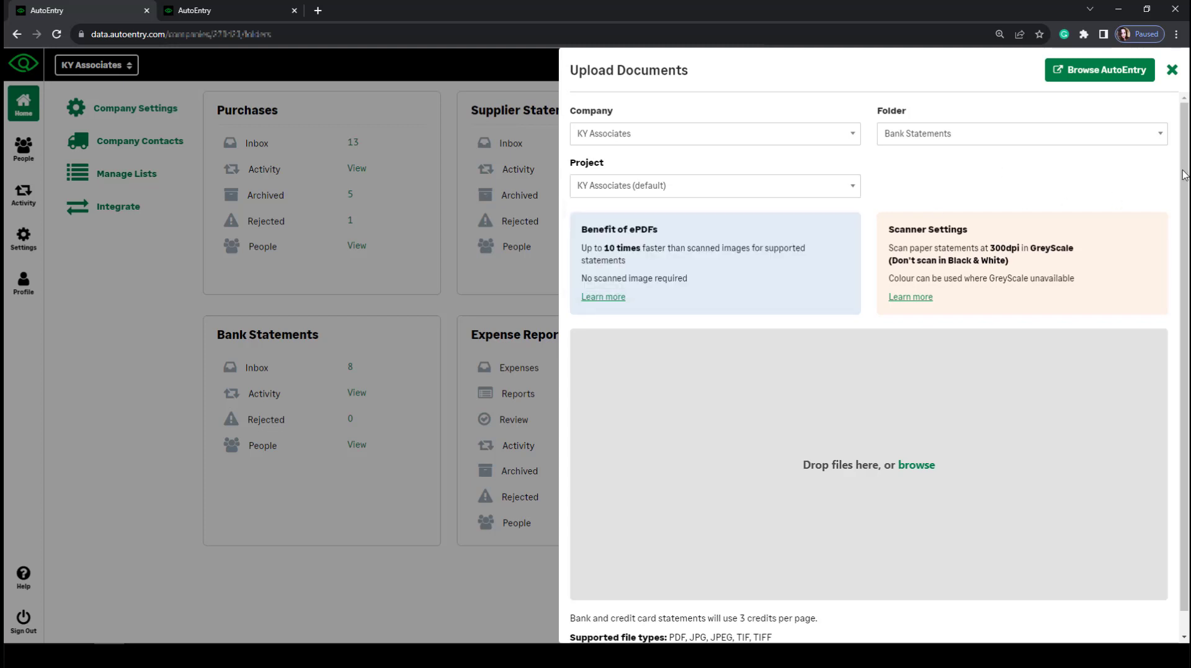
left_click(1172, 70)
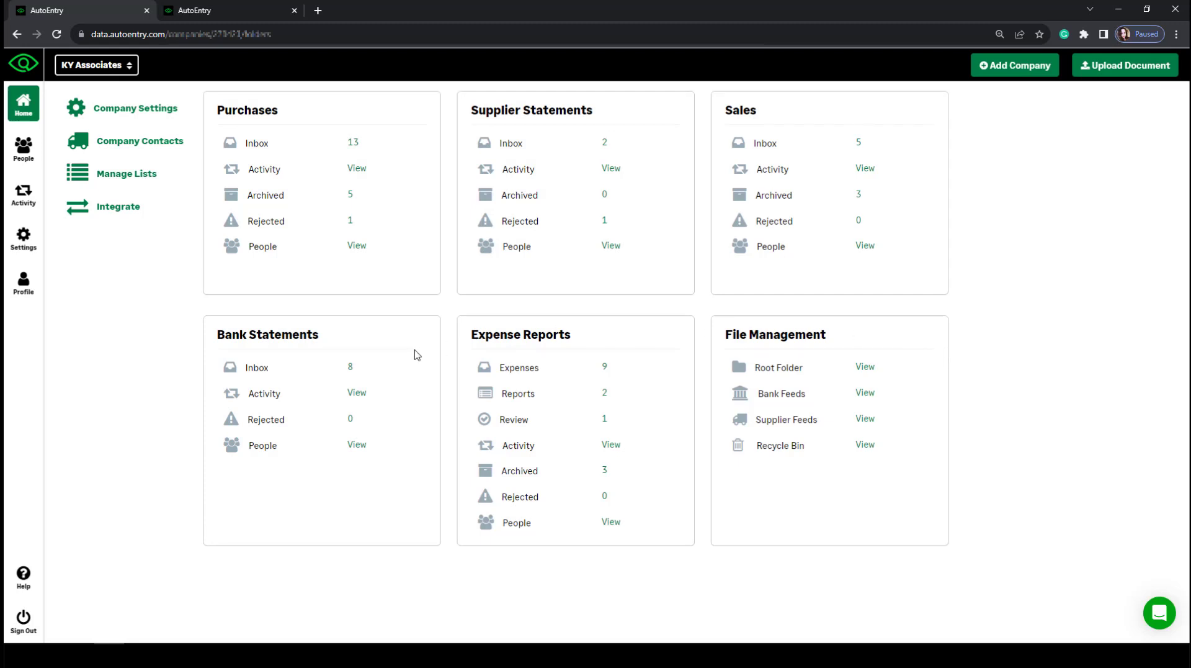
left_click(252, 370)
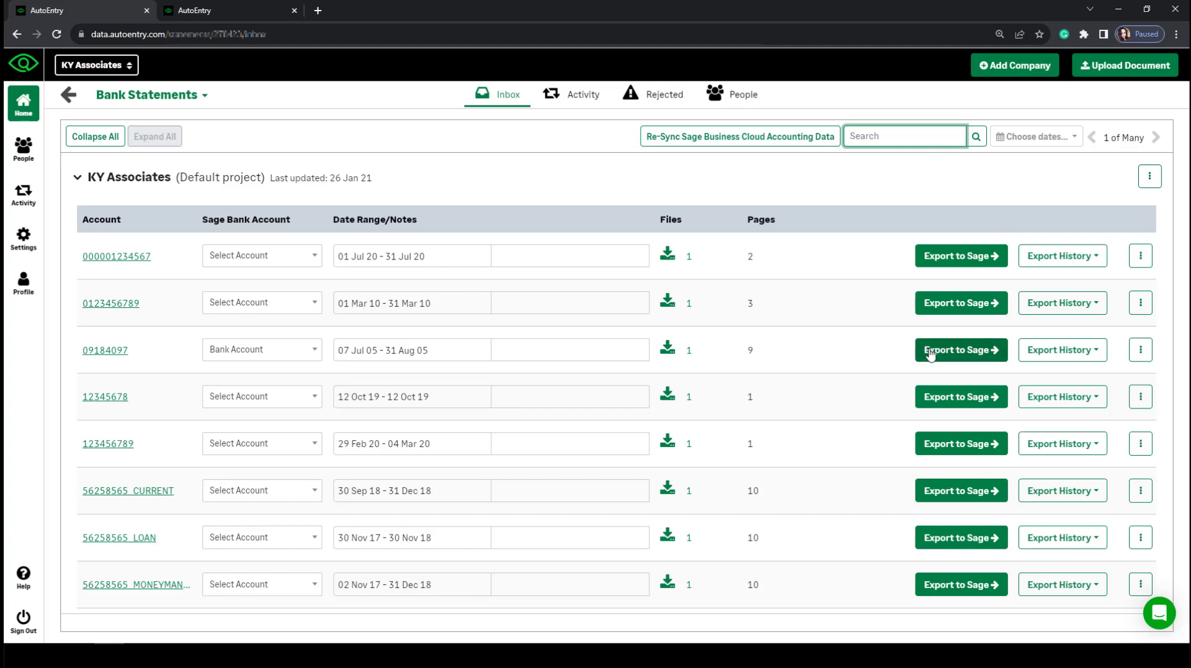
left_click(236, 357)
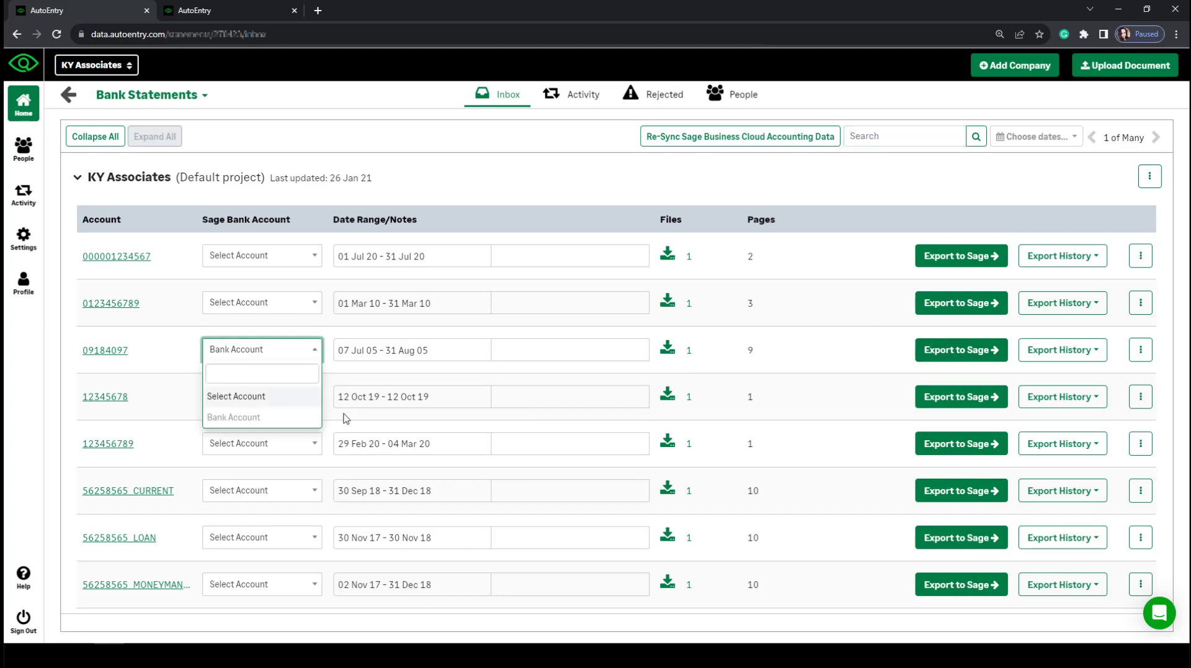
left_click(950, 362)
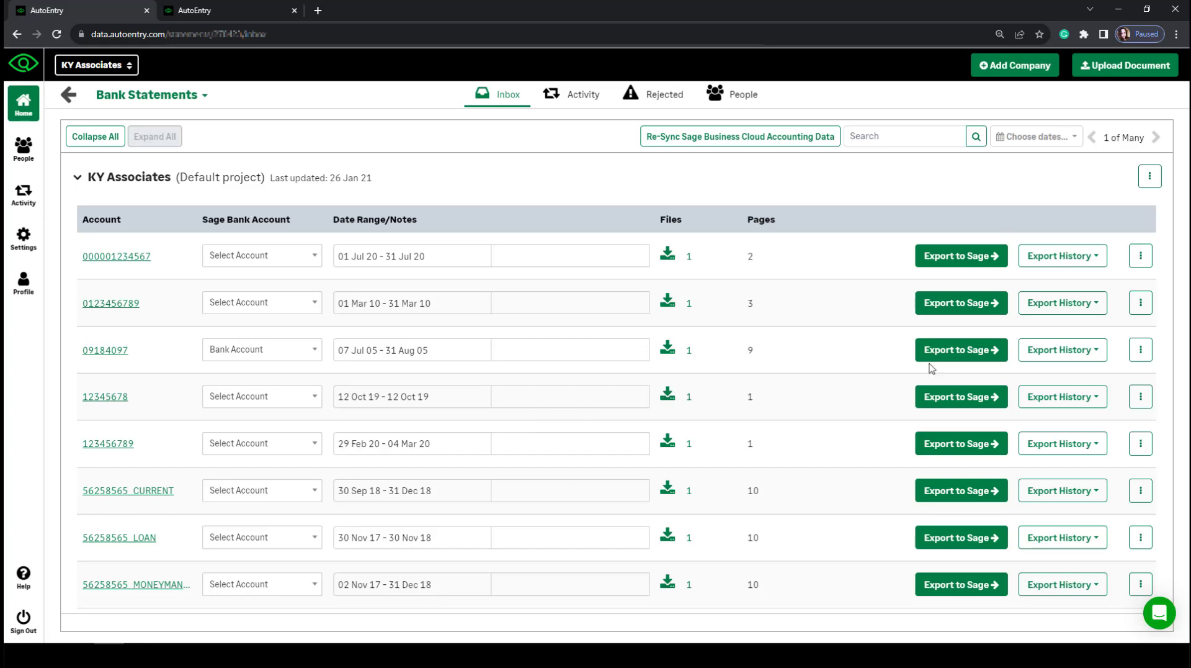
left_click(1141, 354)
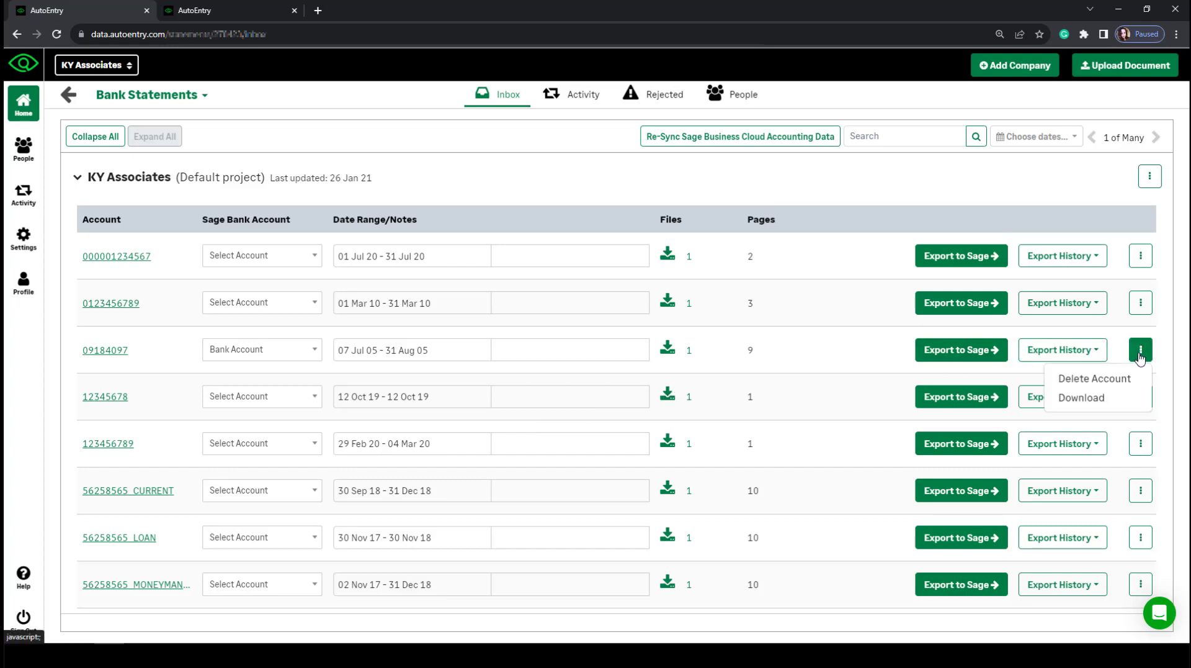
left_click(1081, 398)
left_click(484, 182)
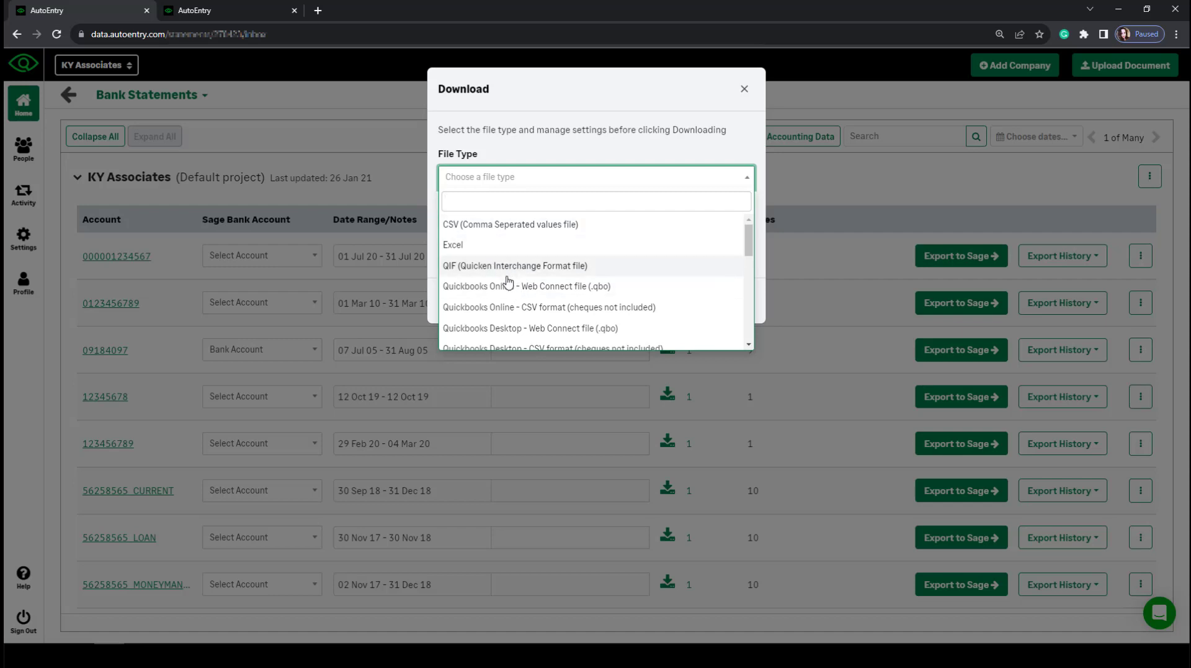
scroll(508, 318, "down", 4)
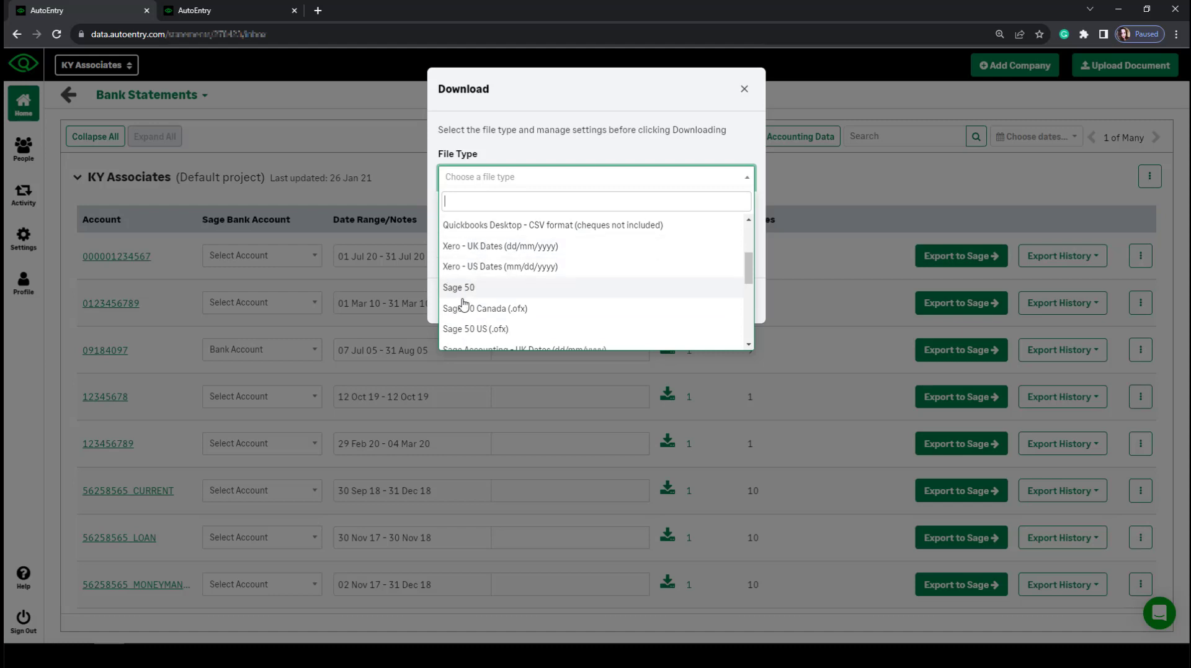
scroll(462, 314, "down", 1)
scroll(460, 318, "down", 3)
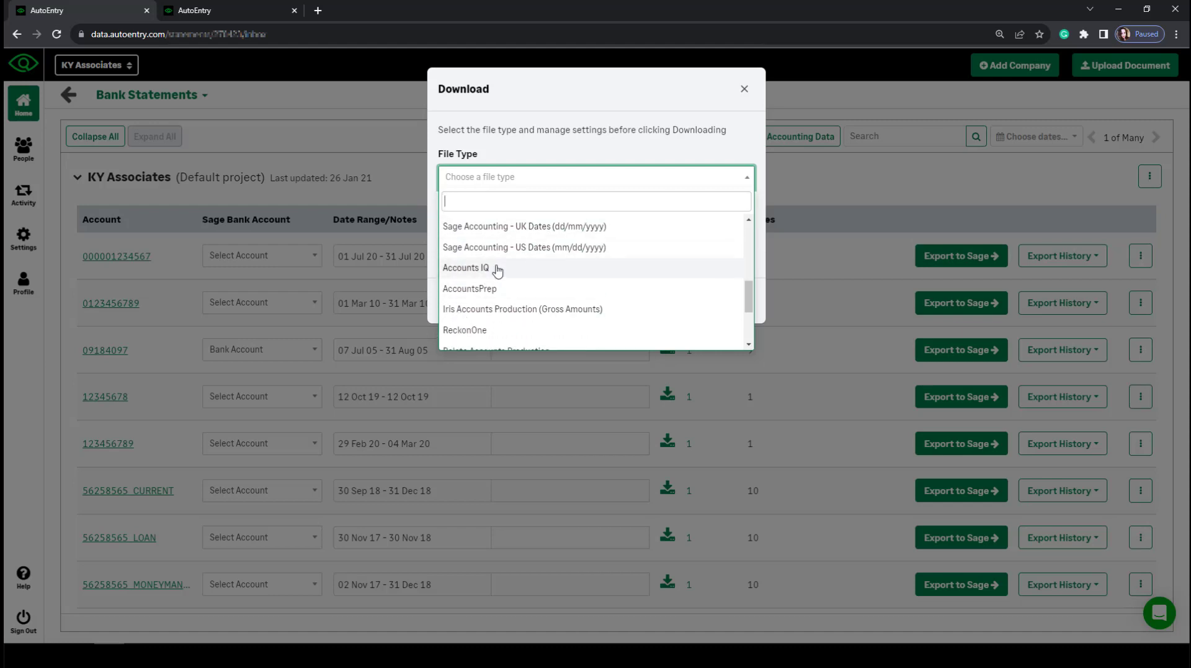
scroll(512, 286, "down", 3)
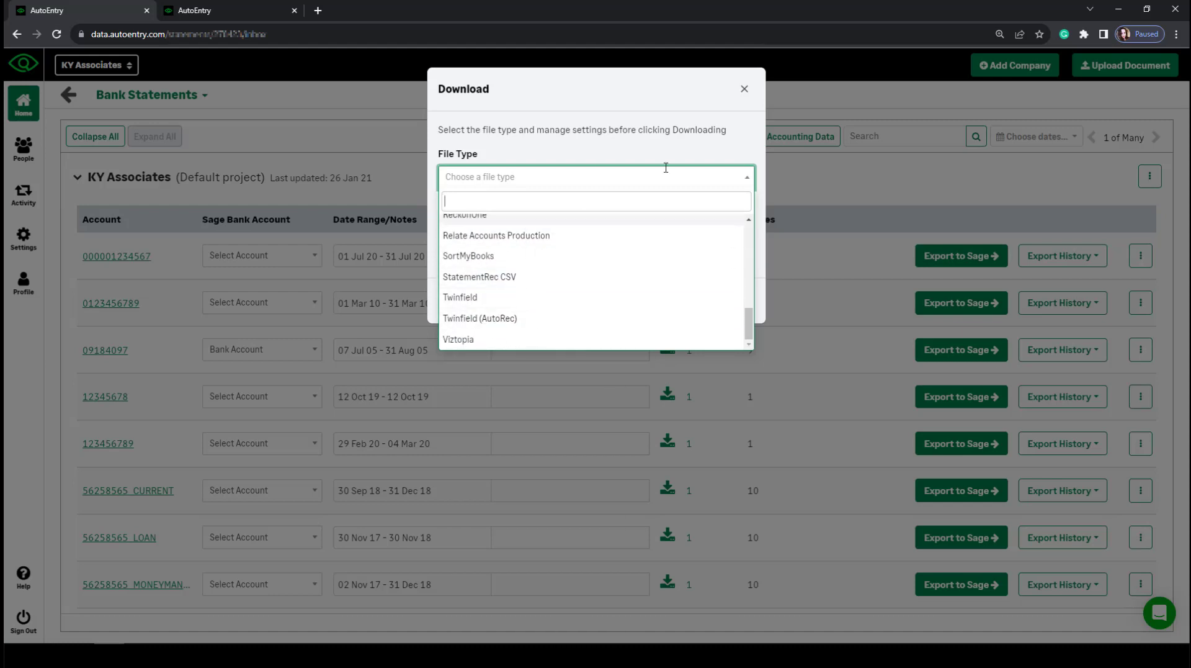
left_click(744, 90)
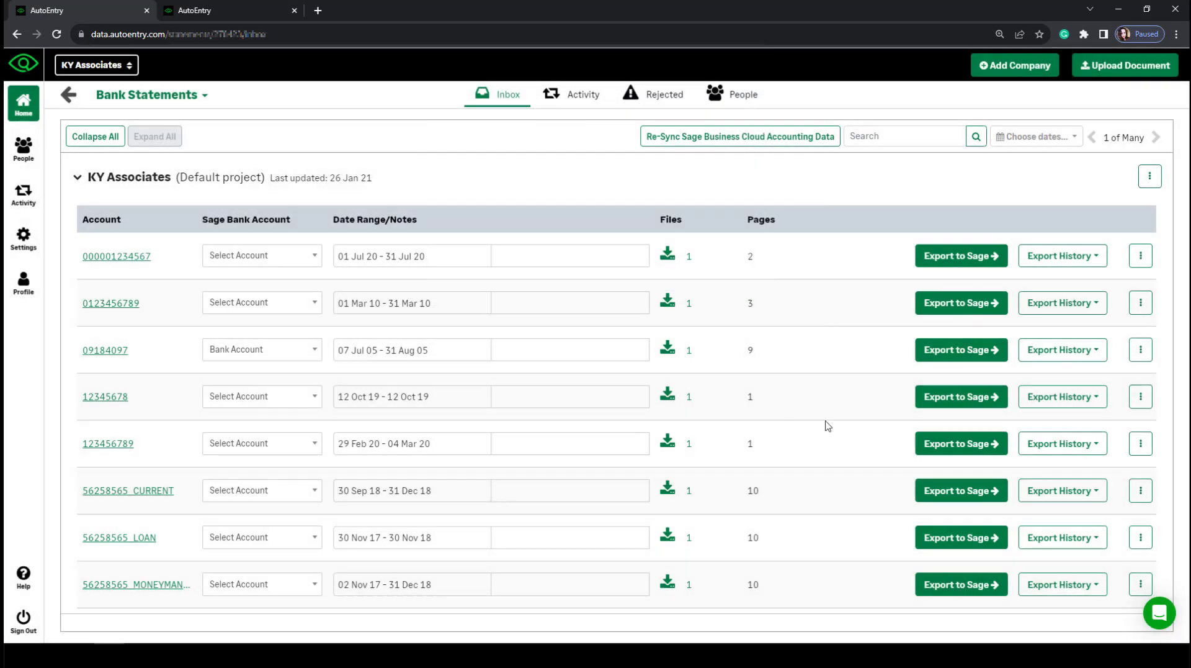
left_click(1140, 351)
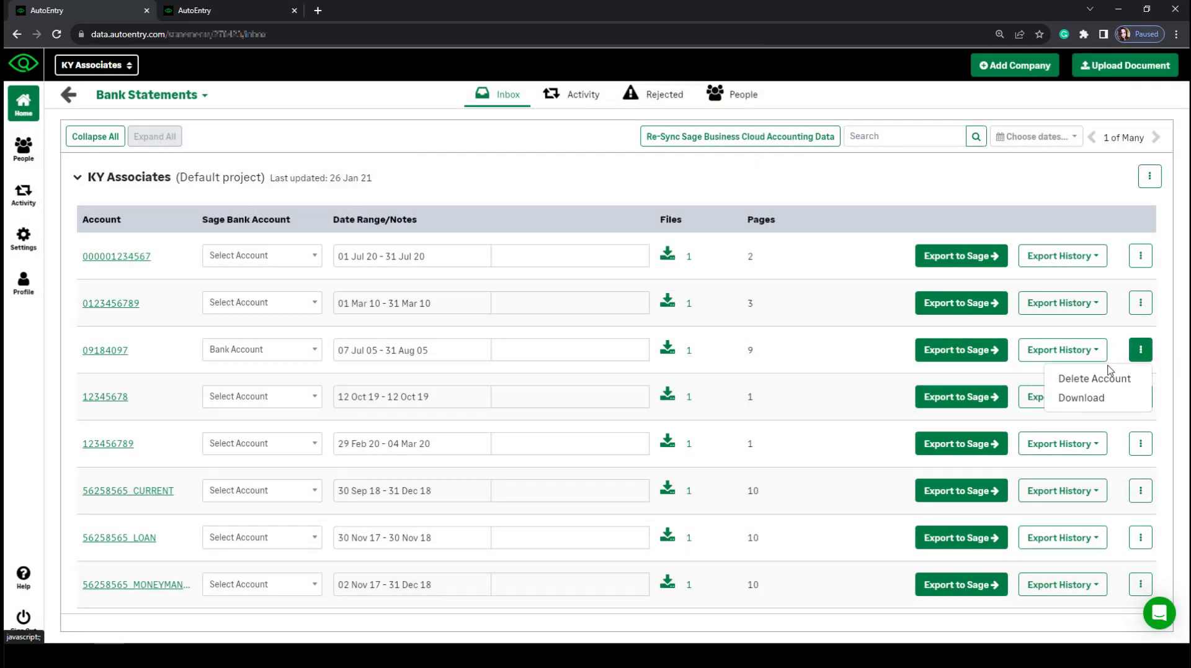
left_click(1107, 401)
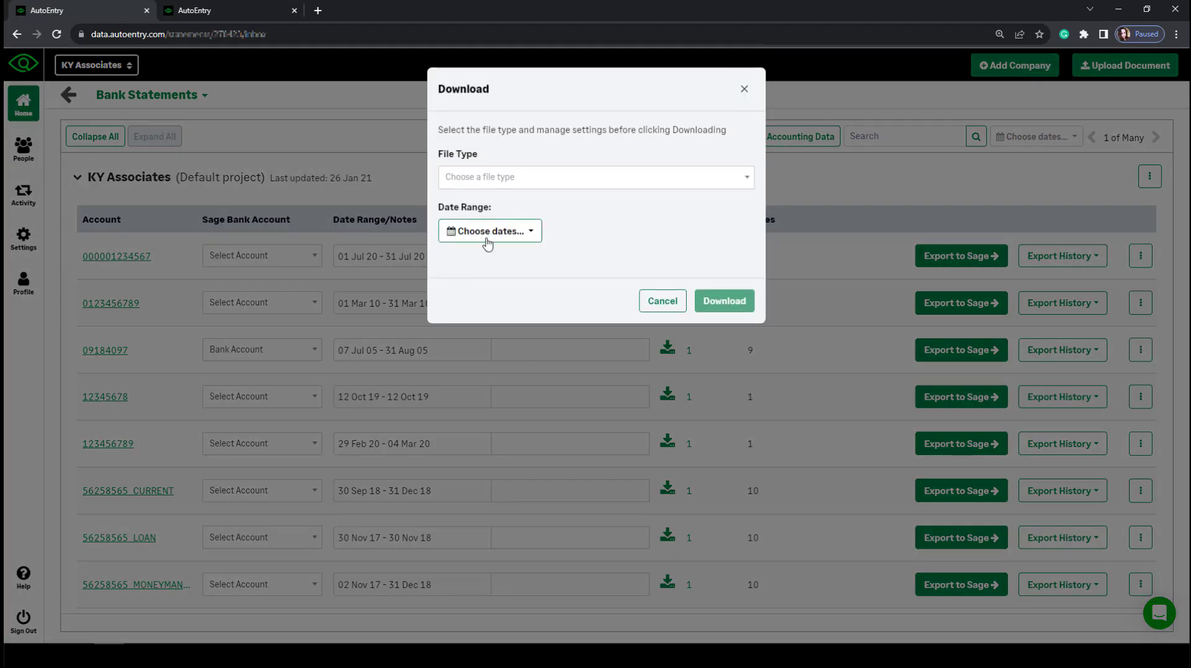
left_click(487, 238)
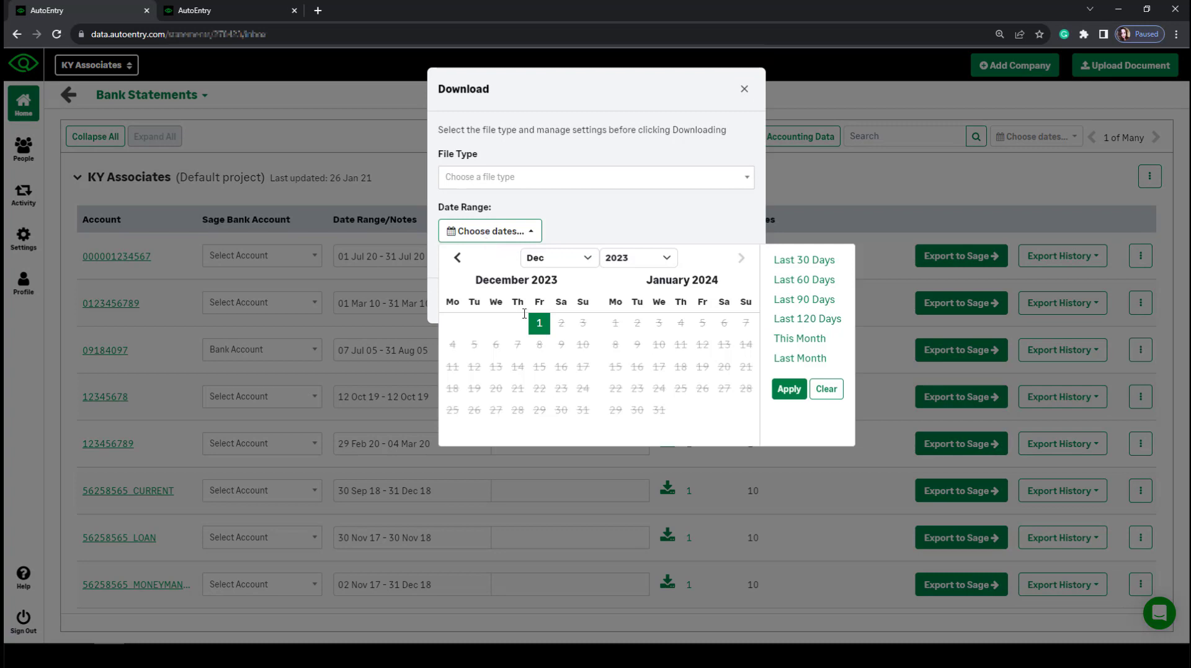
left_click(458, 257)
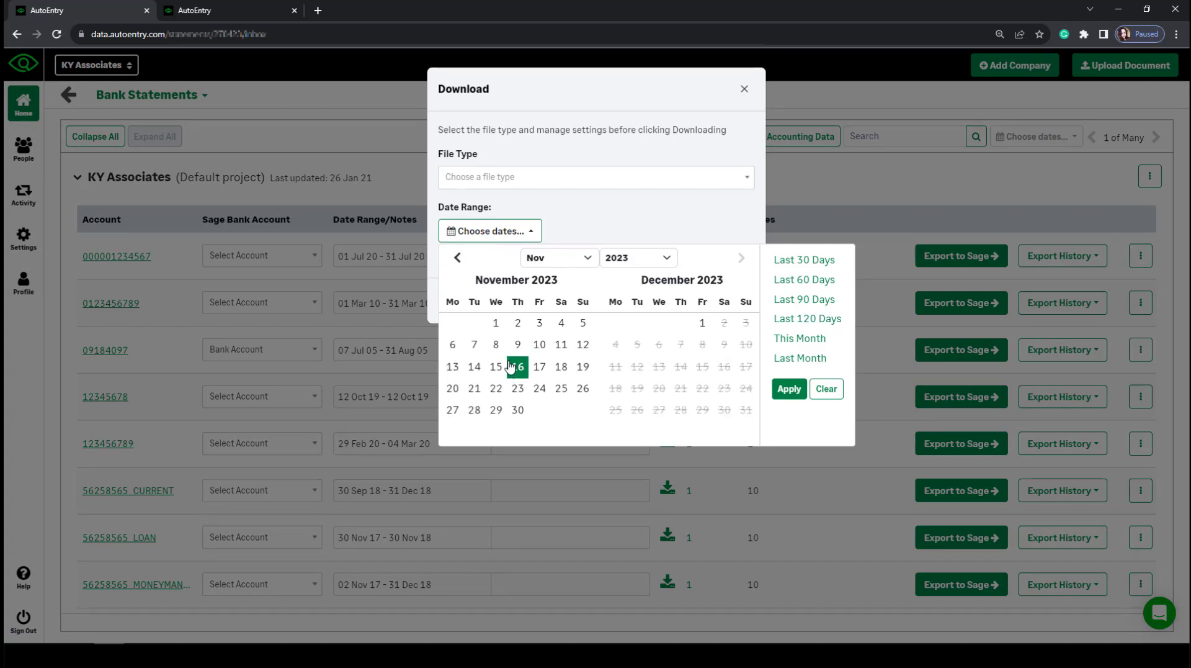
left_click(496, 322)
left_click(517, 409)
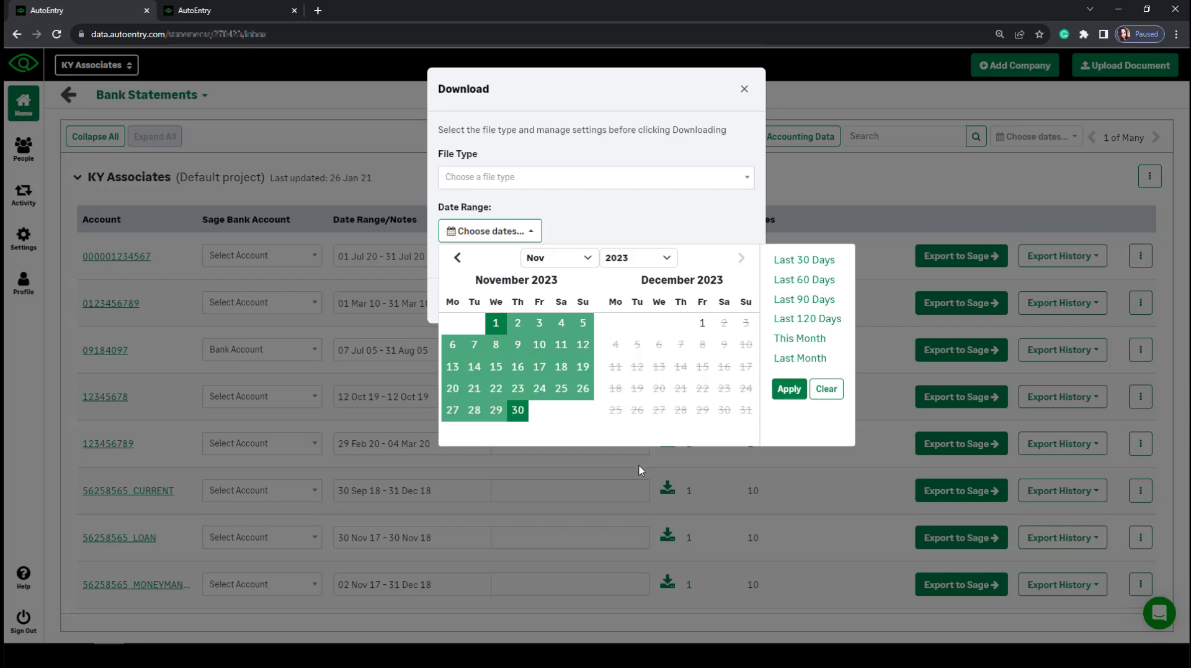
left_click(830, 390)
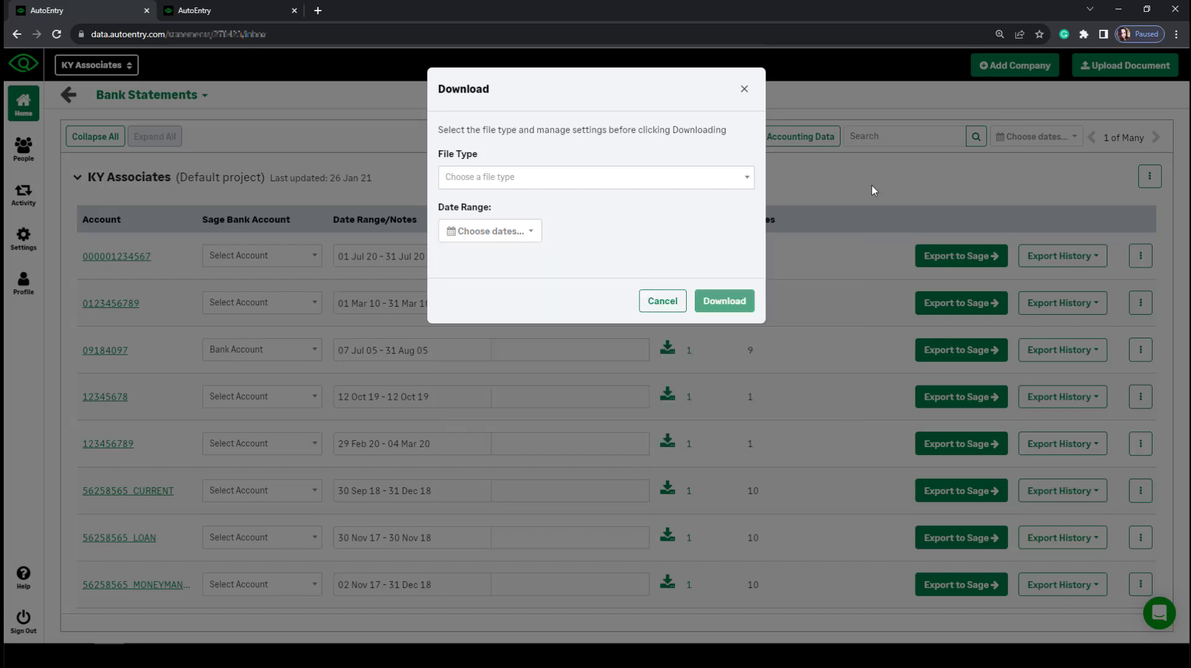
left_click(662, 300)
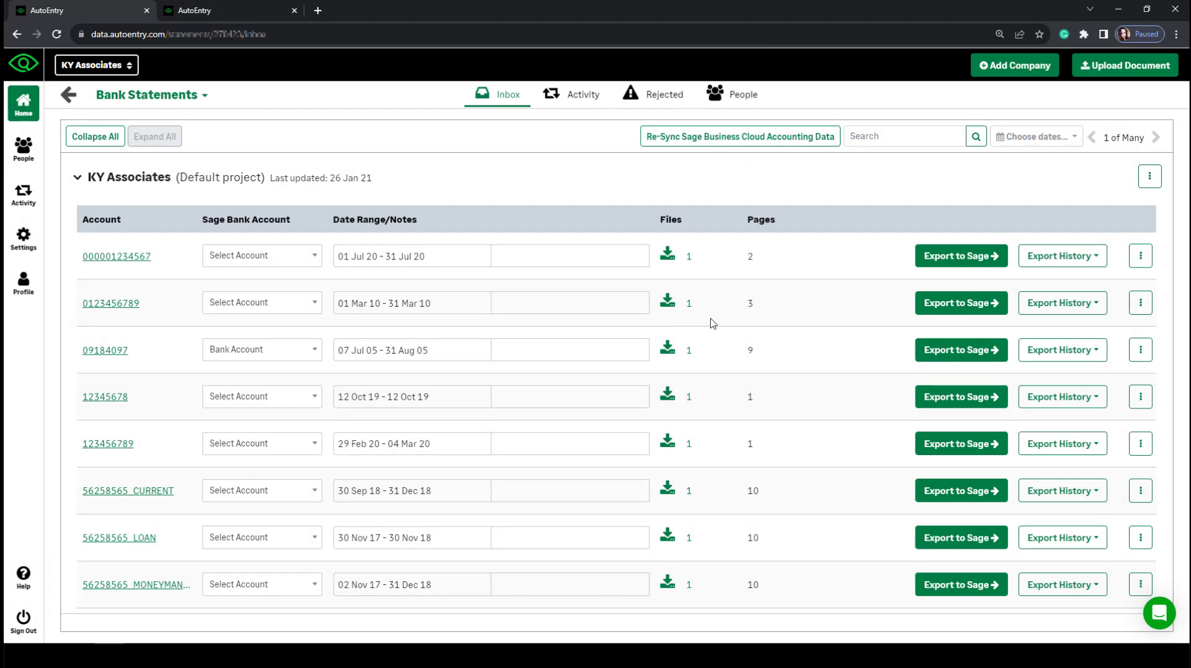
Go back from Bank Statements to the KY Associates company dashboard.
left_click(68, 95)
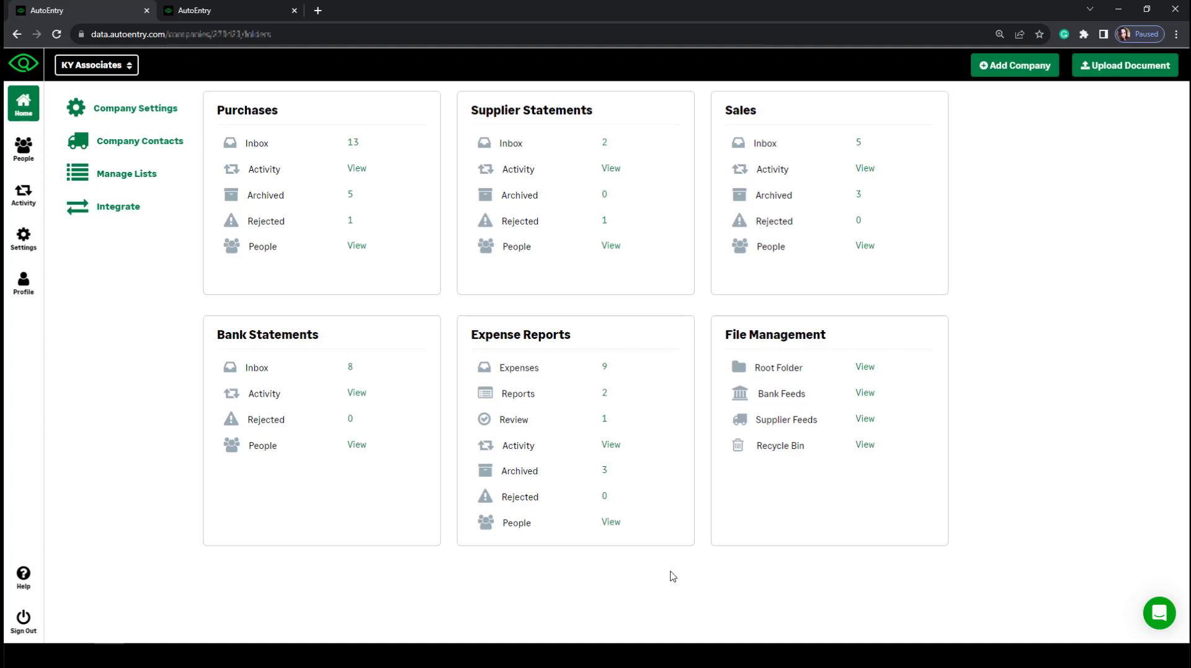
View the expenses list and check which reports the first expense can join, without assigning it.
left_click(536, 373)
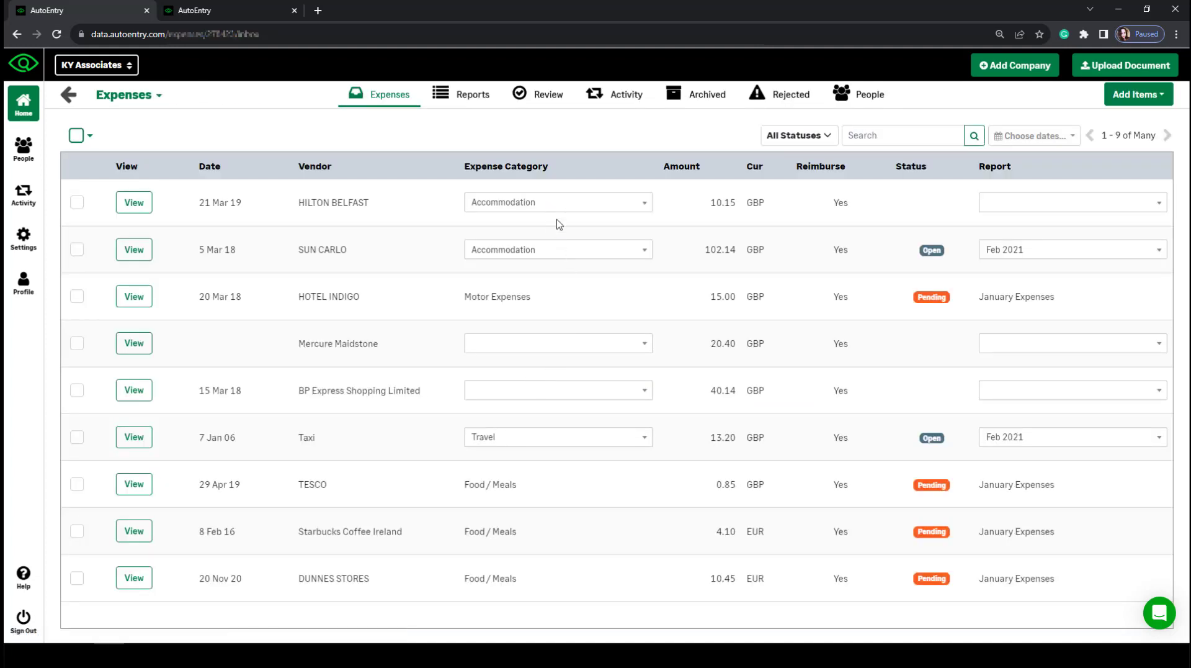
left_click(1024, 203)
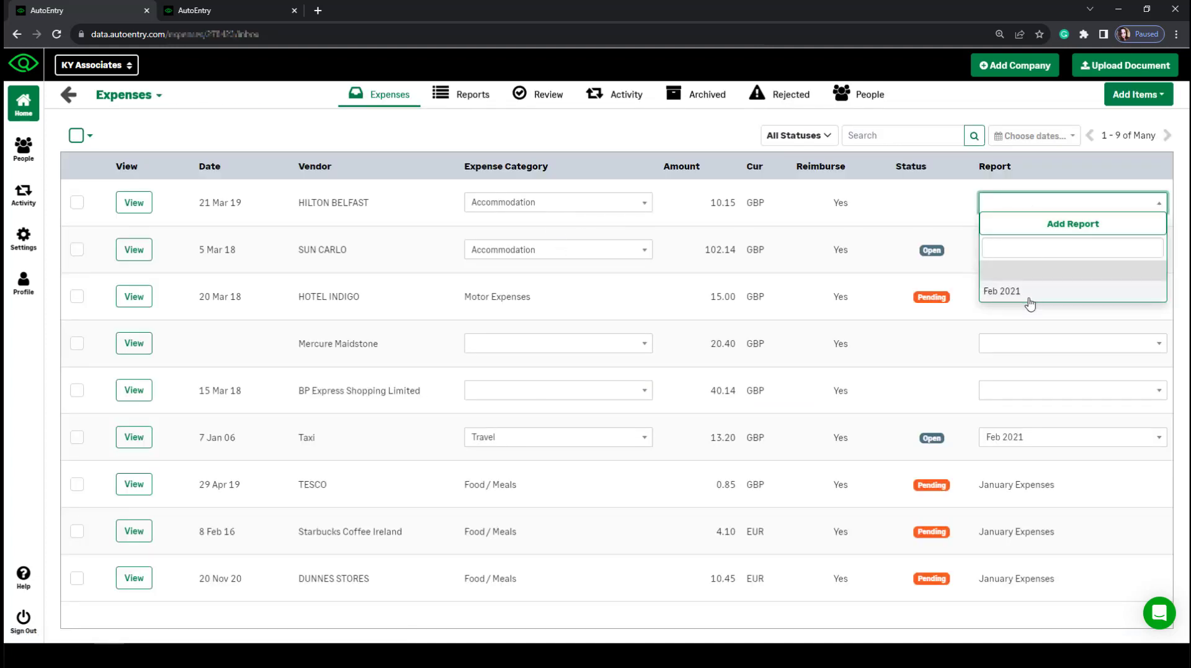
left_click(793, 310)
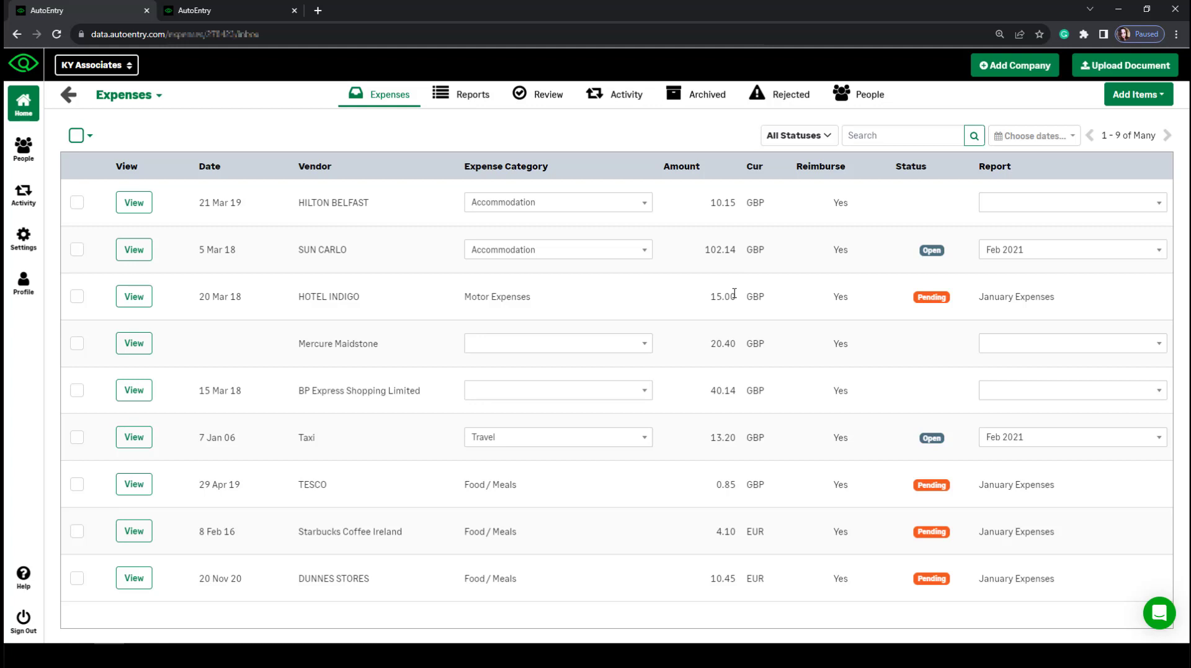
Open the Feb 2021 report and start submitting it, keeping the current approver, then cancel.
left_click(474, 99)
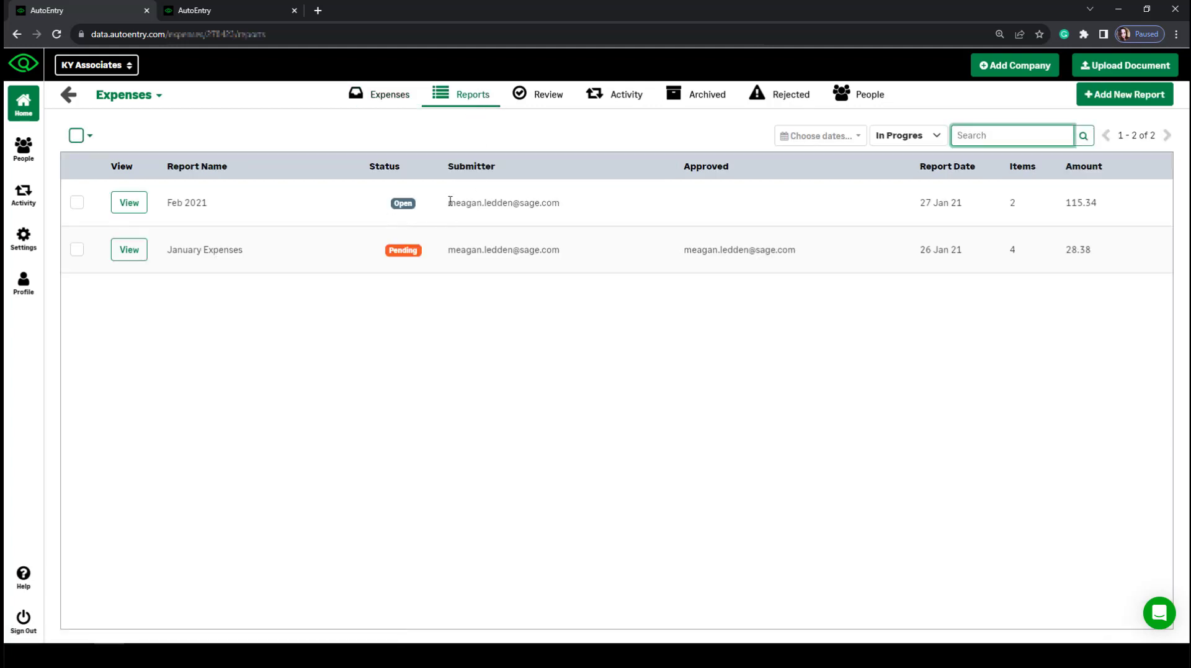
left_click(129, 203)
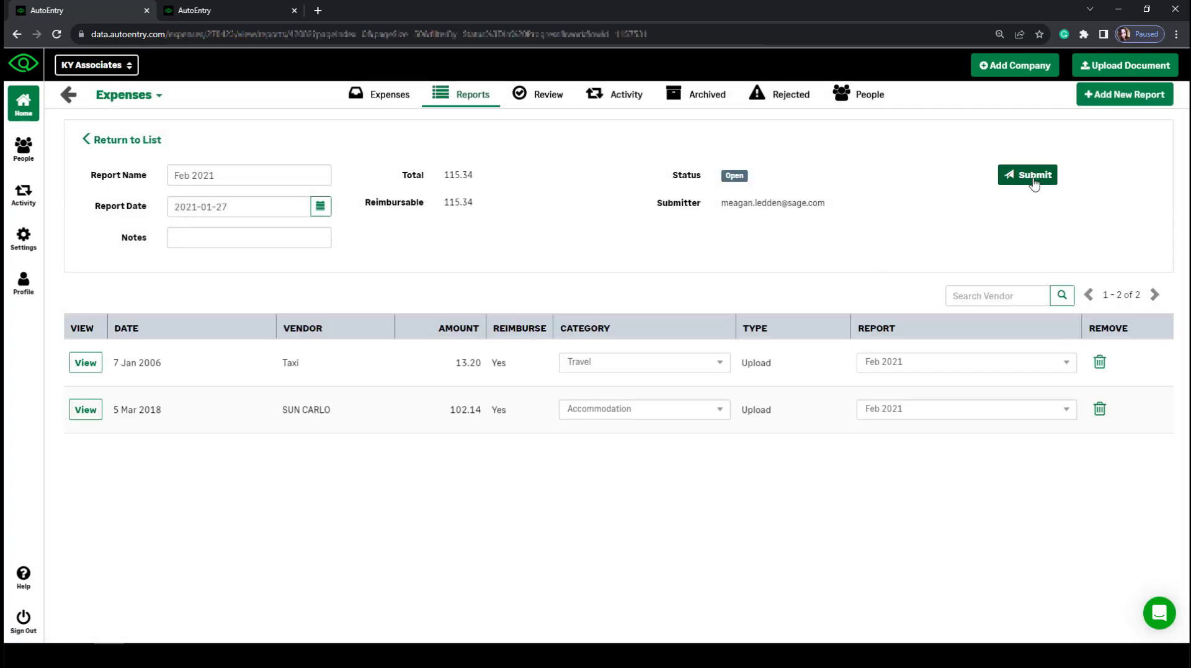
left_click(1034, 180)
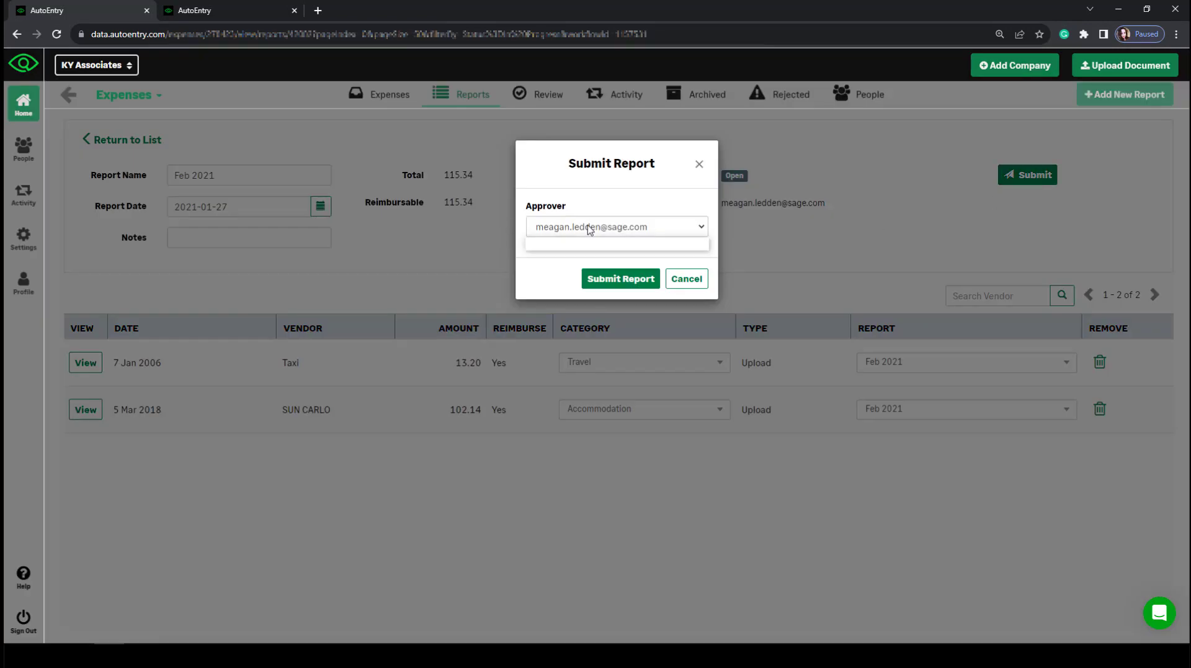
left_click(587, 225)
left_click(674, 204)
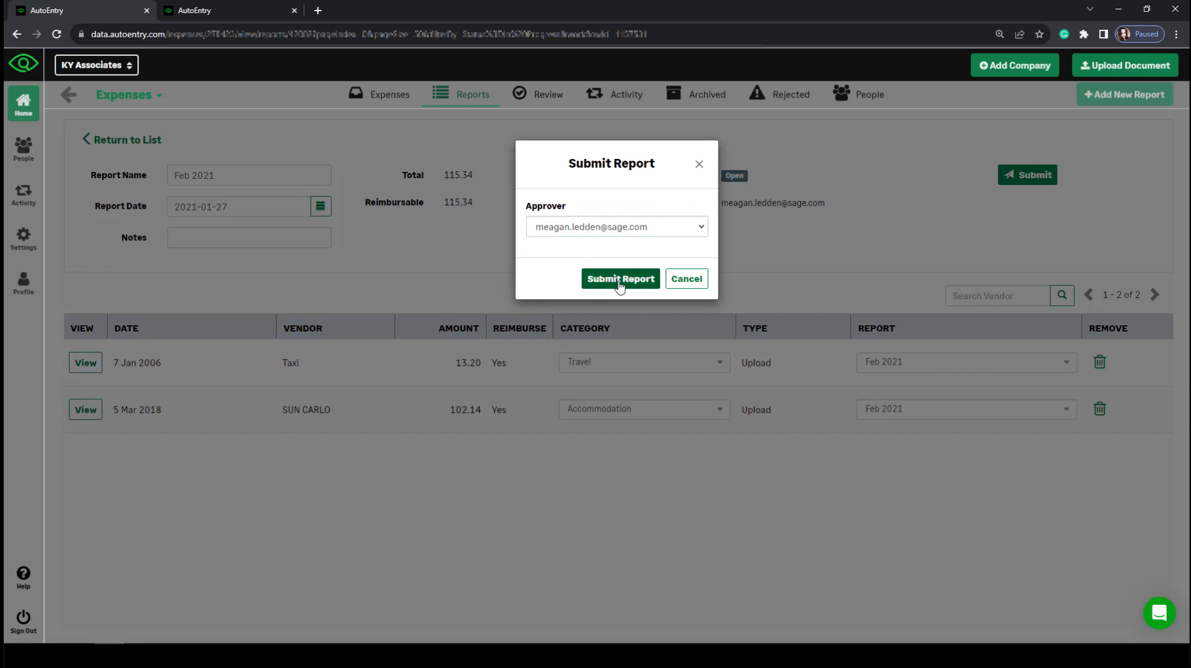
left_click(687, 278)
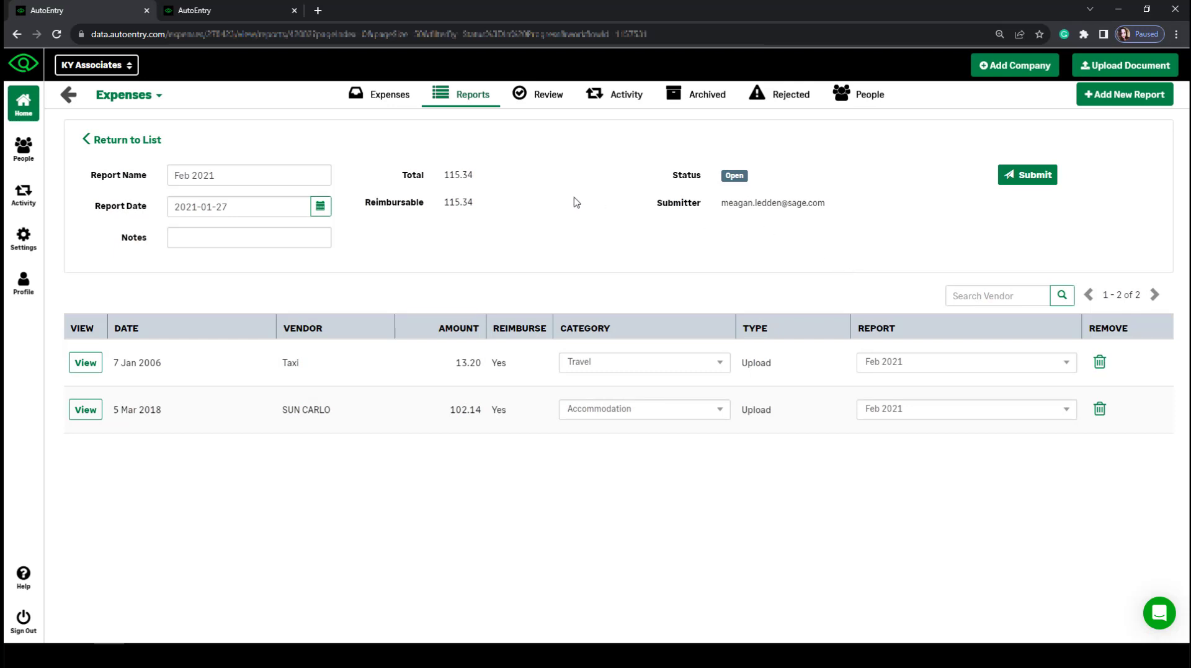
Open January Expenses for review, leaving the Starbucks category as Food / Meals.
left_click(549, 100)
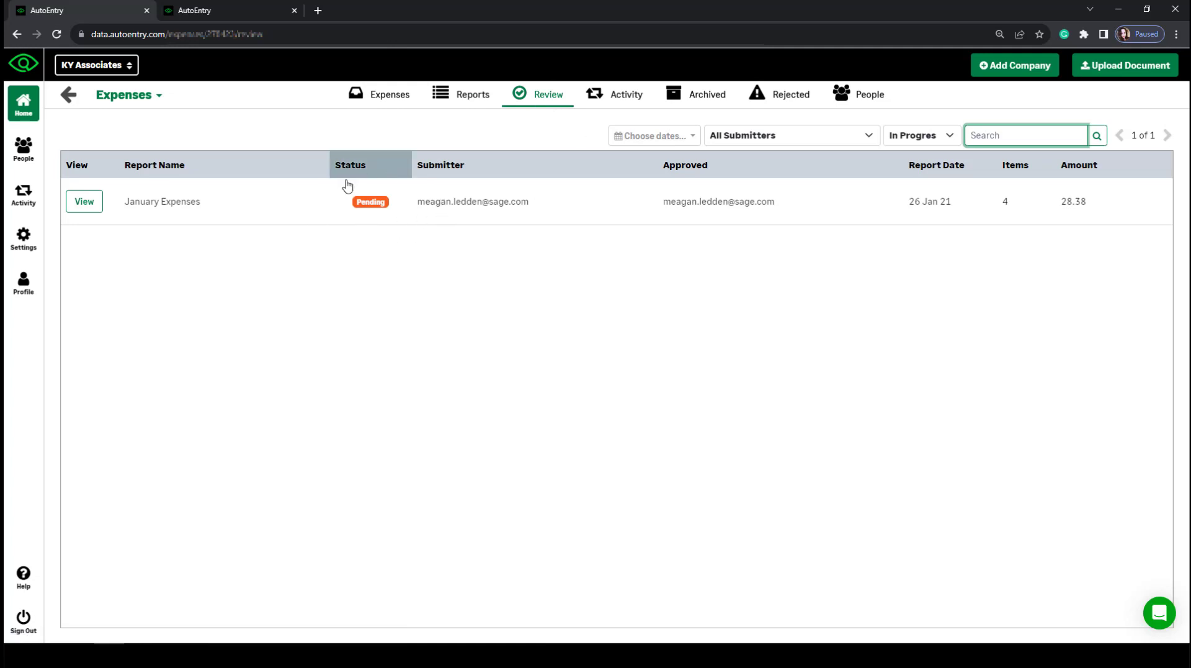
left_click(83, 203)
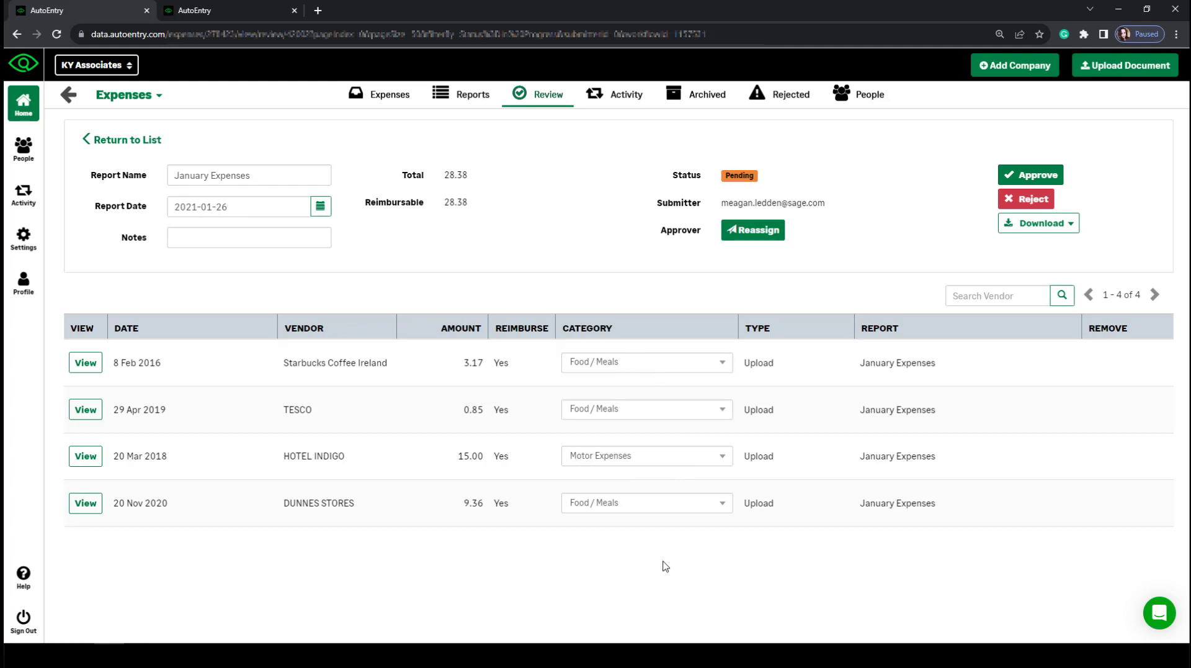
left_click(601, 362)
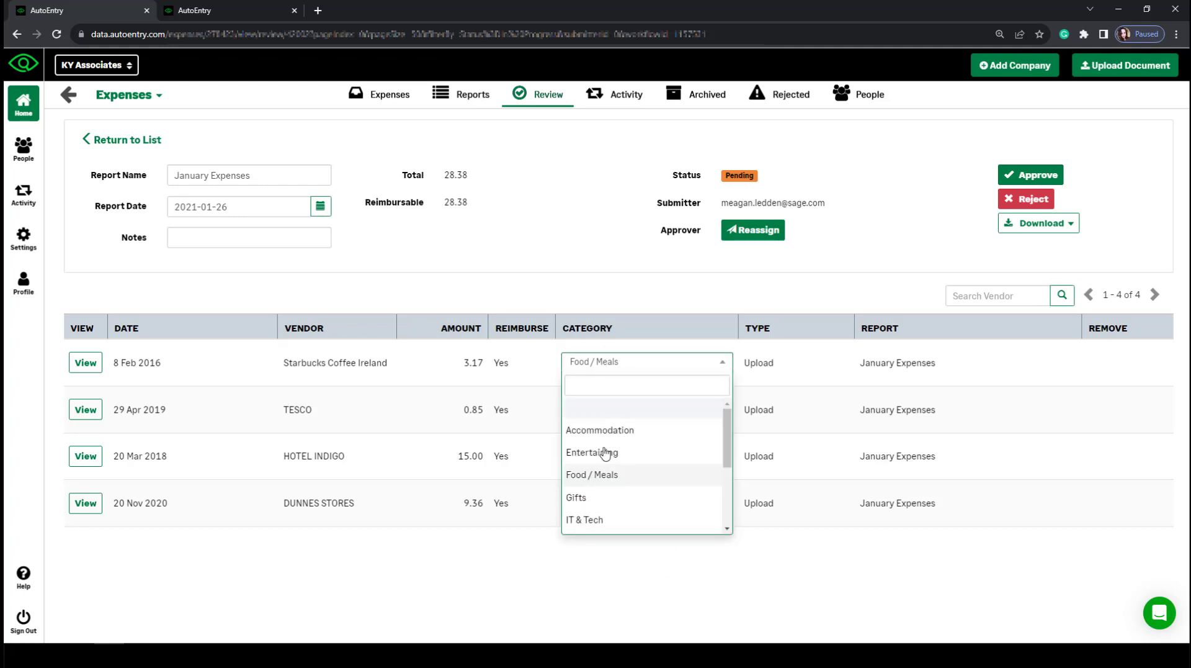
left_click(544, 291)
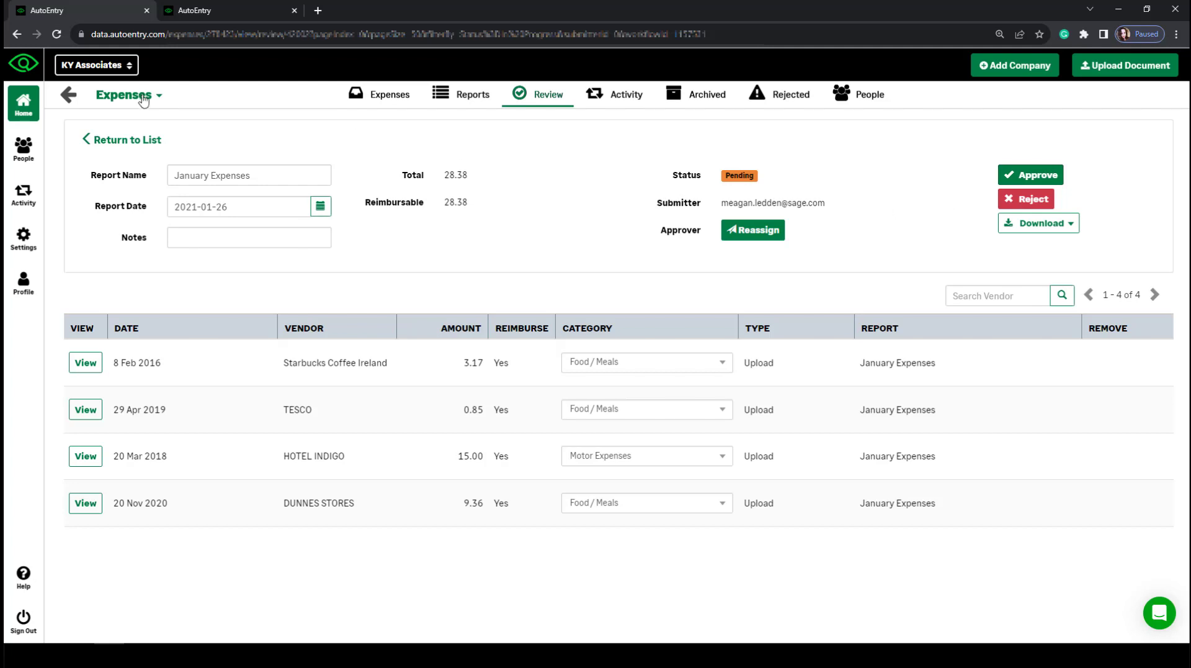
Open the expenses document from the Purchases inbox.
left_click(62, 93)
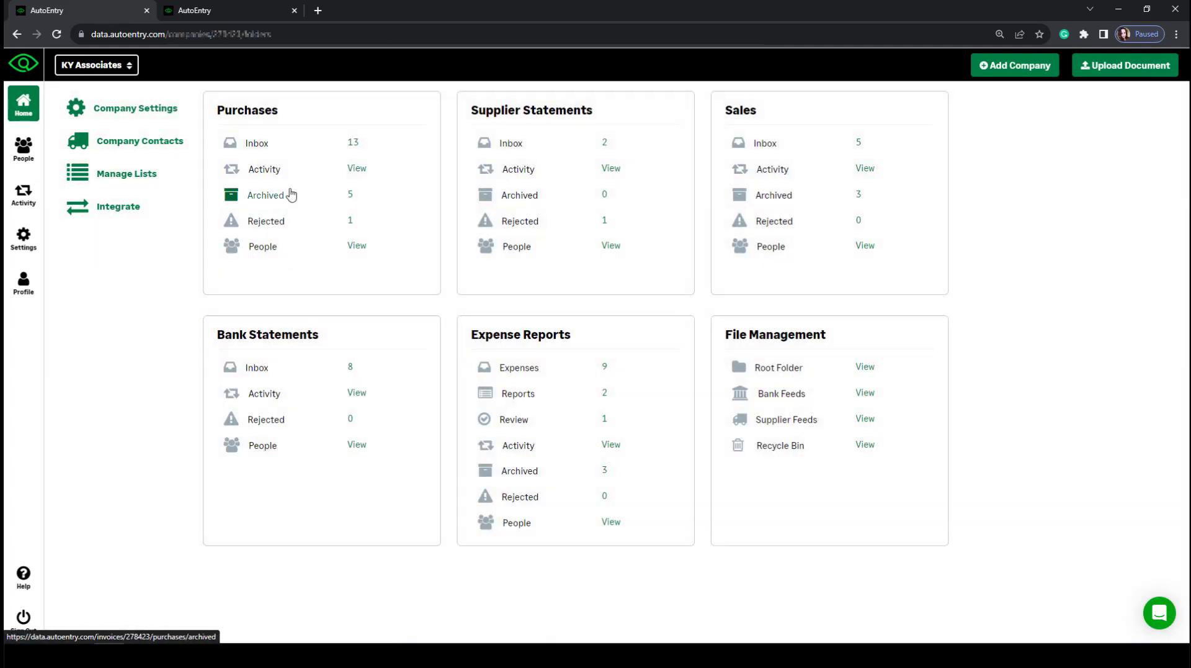
left_click(257, 144)
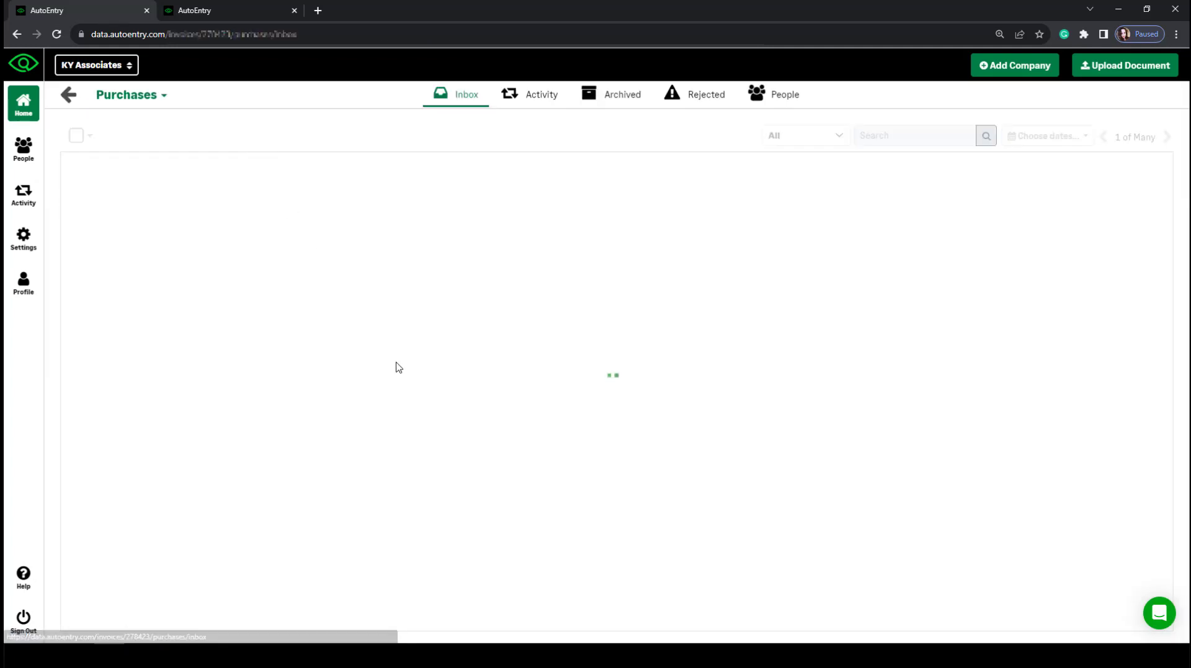
left_click_drag(478, 300, 436, 298)
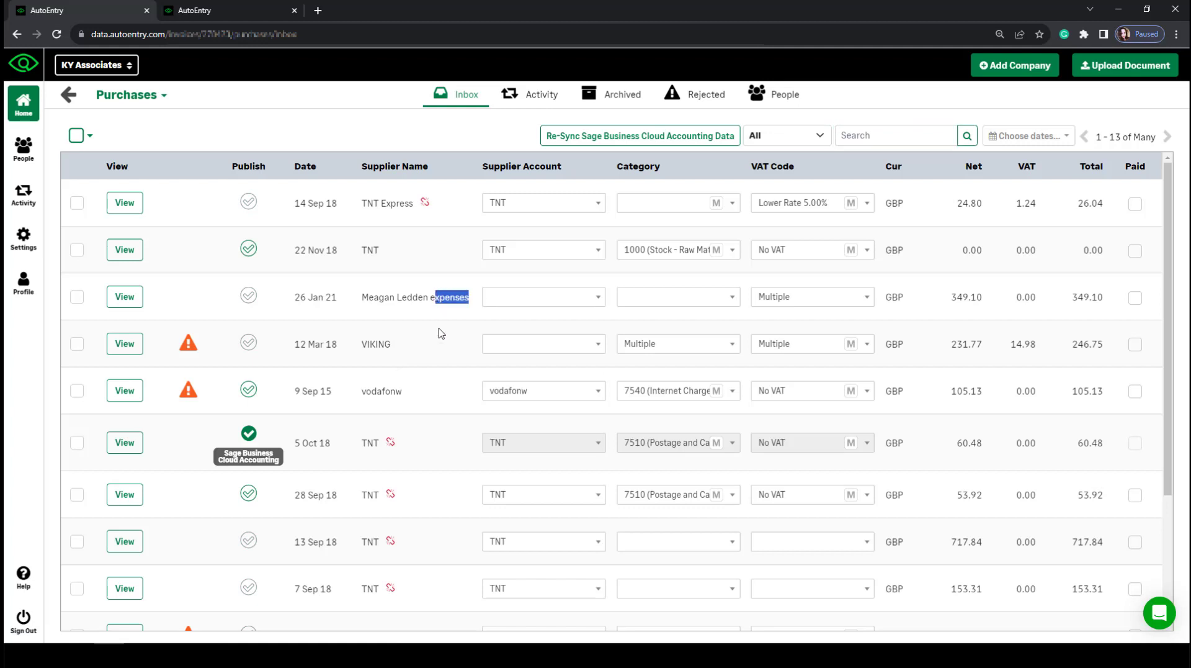
left_click(115, 301)
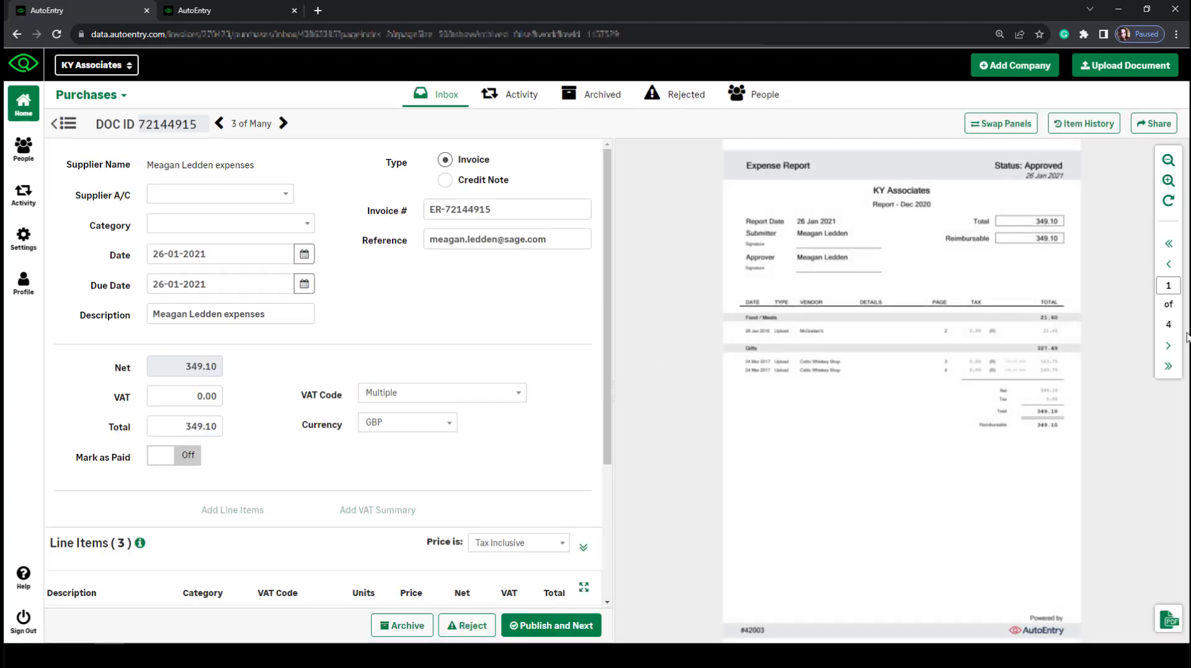
Page through the expenses document preview, then return to the company overview.
left_click(1168, 345)
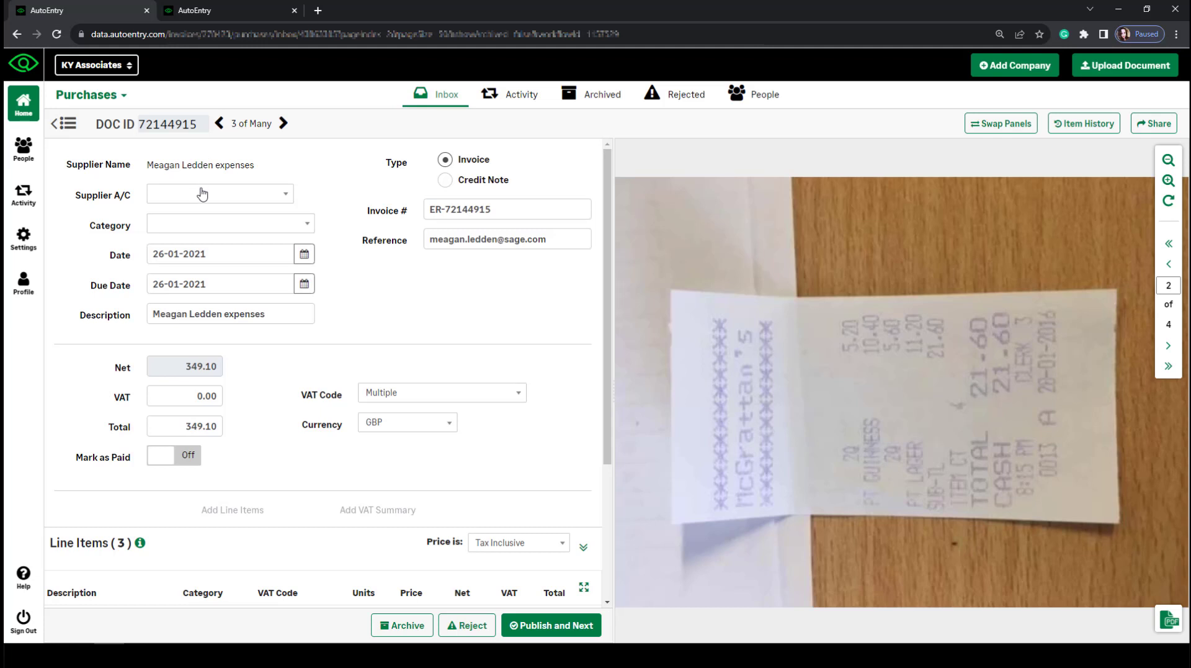
scroll(299, 427, "down", 2)
scroll(300, 426, "down", 5)
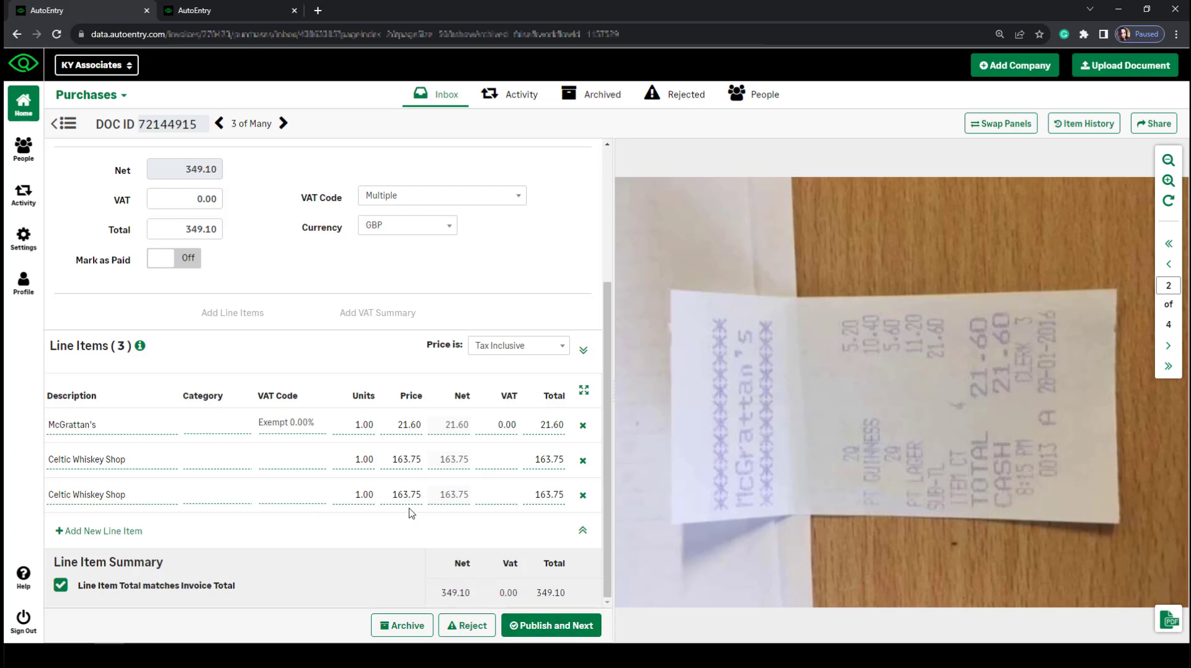
left_click(65, 126)
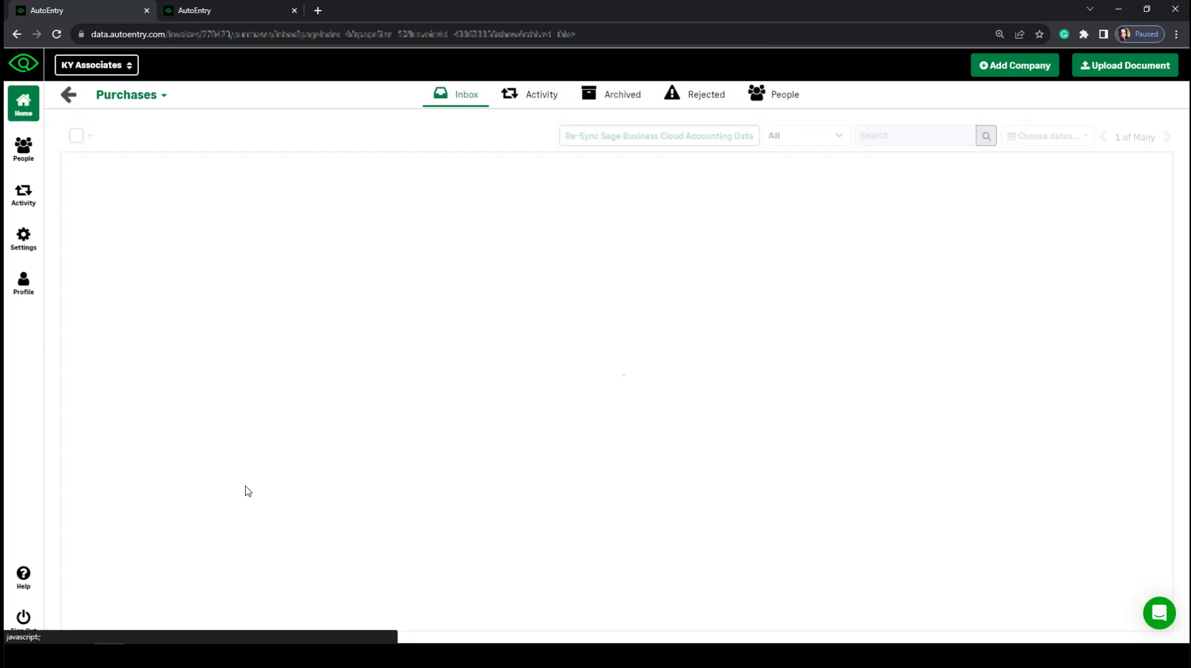
left_click(69, 98)
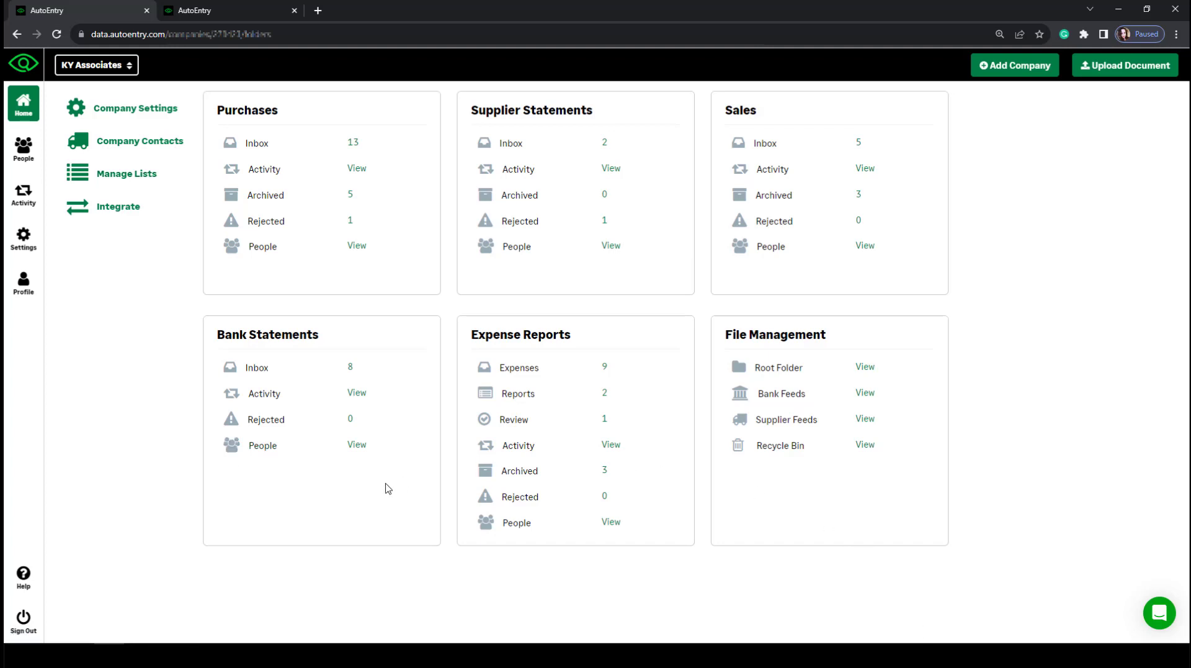
Open the AutoEntry Help Center in a new tab and briefly open then close its chat panel.
left_click(23, 581)
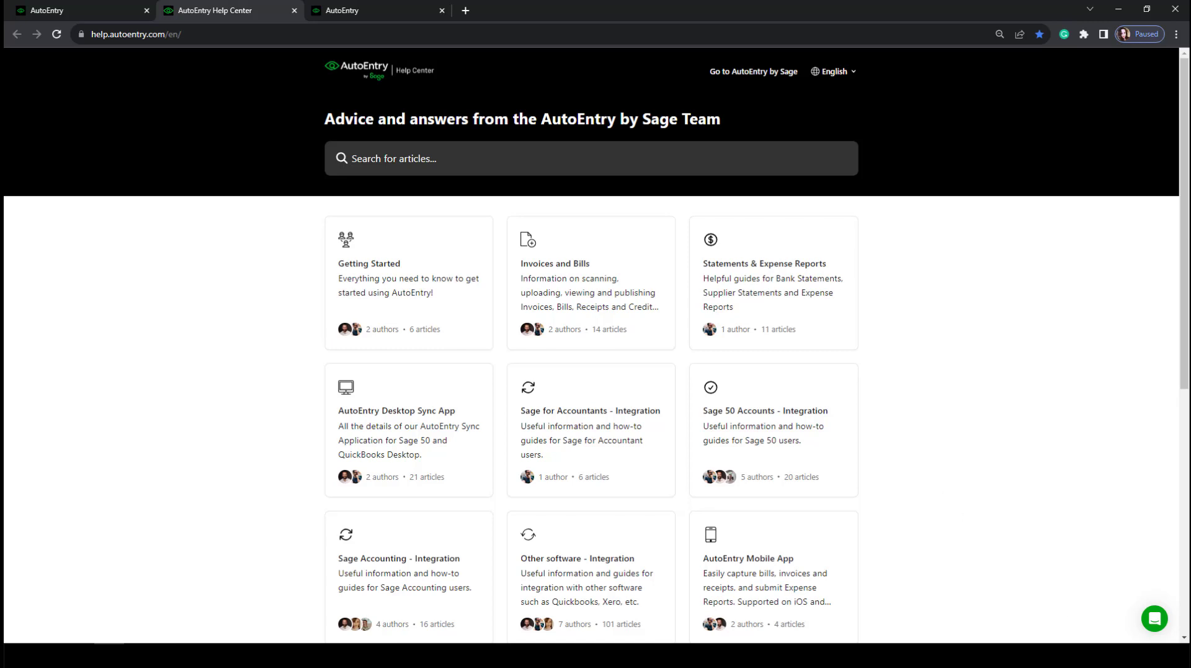
left_click(1153, 620)
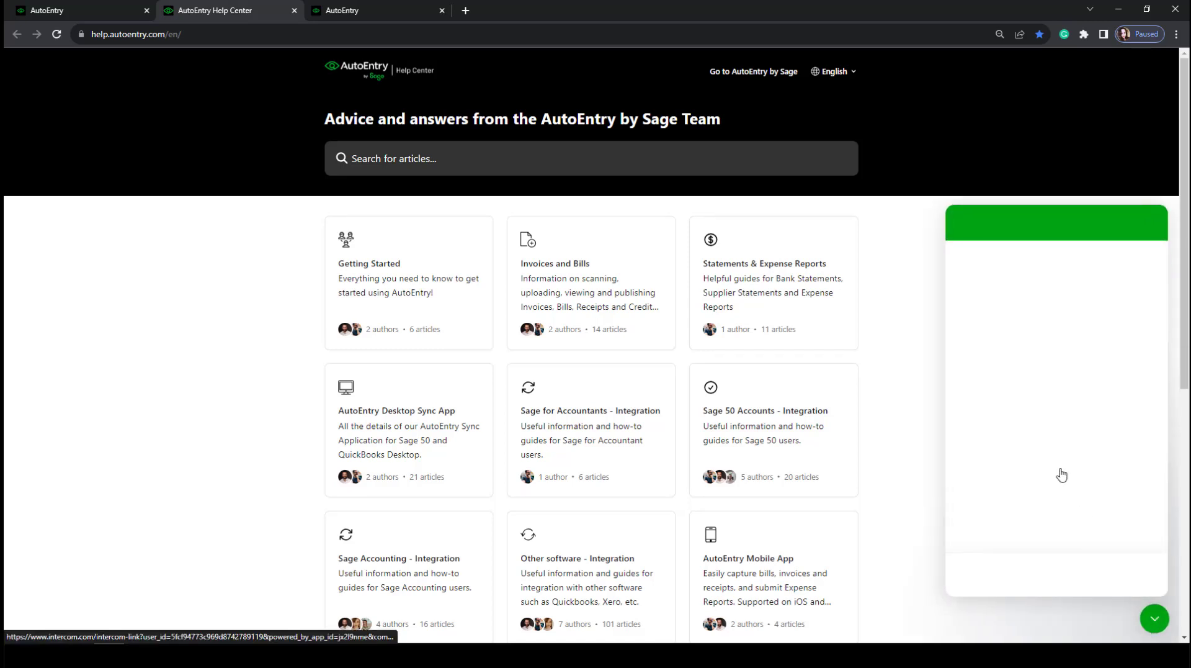
left_click(1155, 618)
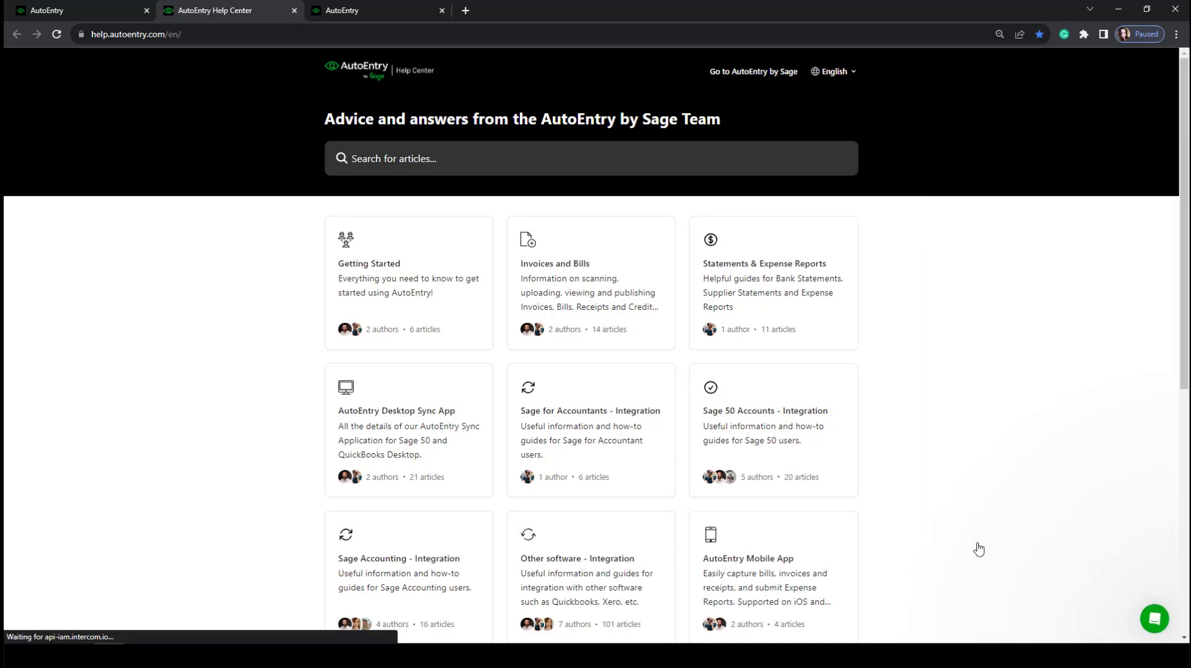